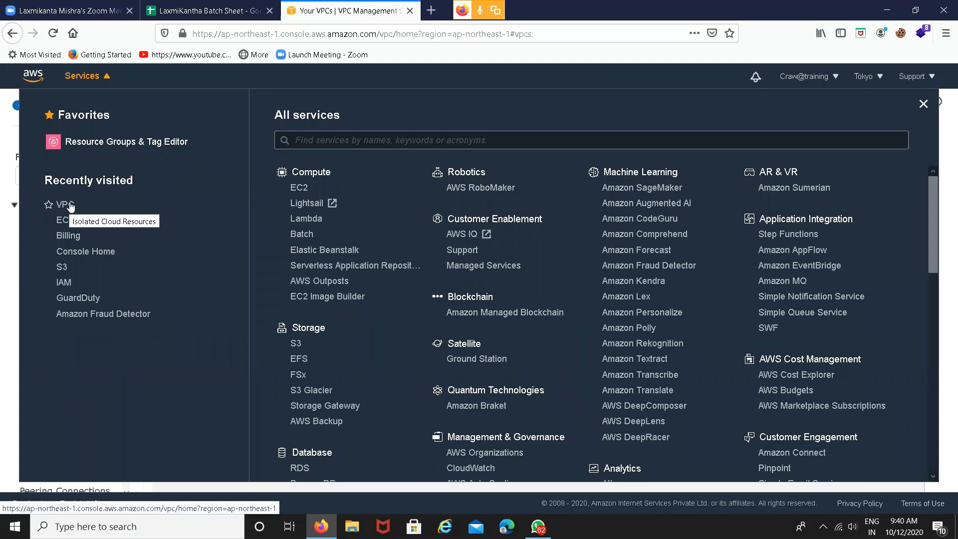
Step: Open the VPC wizard and view the configuration with public and private subnets and hardware VPN access
{"action": "left_click", "coordinate": [70, 205]}
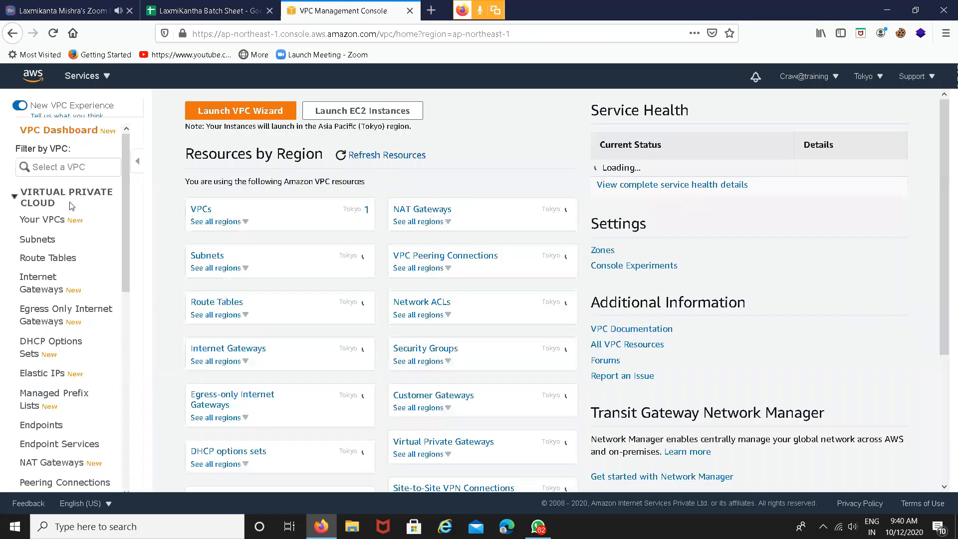
{"action": "left_click", "coordinate": [224, 111]}
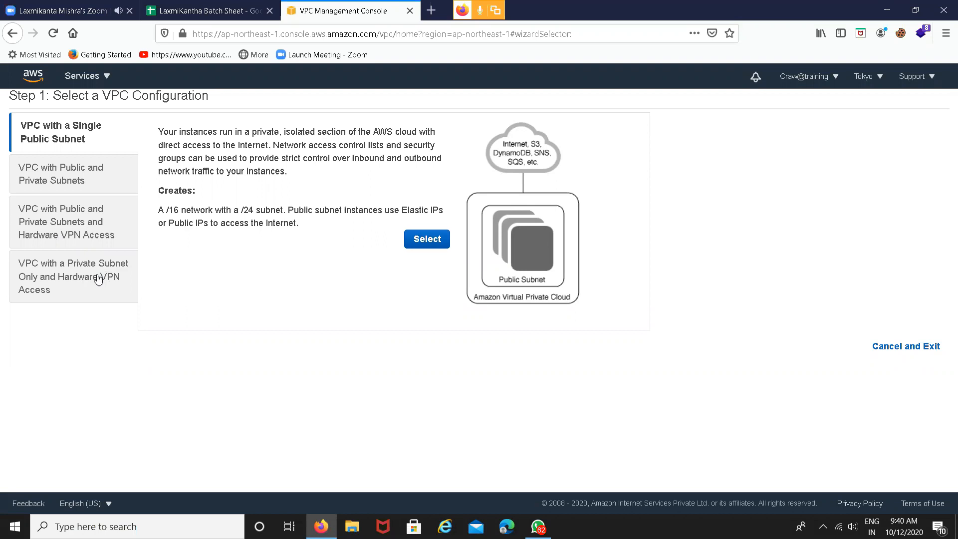
{"action": "left_click", "coordinate": [74, 227]}
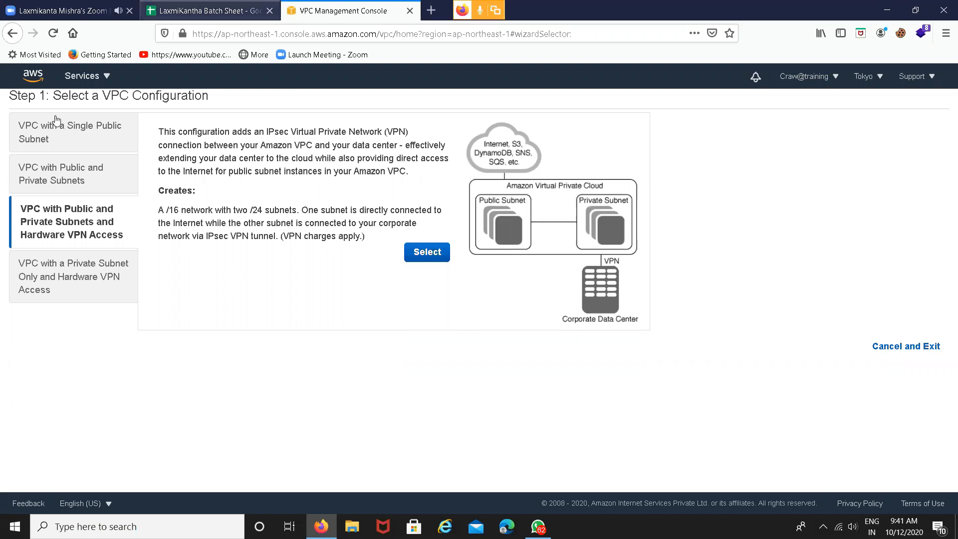
Step: Leave the wizard by reopening the VPC service and display the list of existing VPCs
{"action": "left_click", "coordinate": [99, 78]}
{"action": "left_click", "coordinate": [102, 78]}
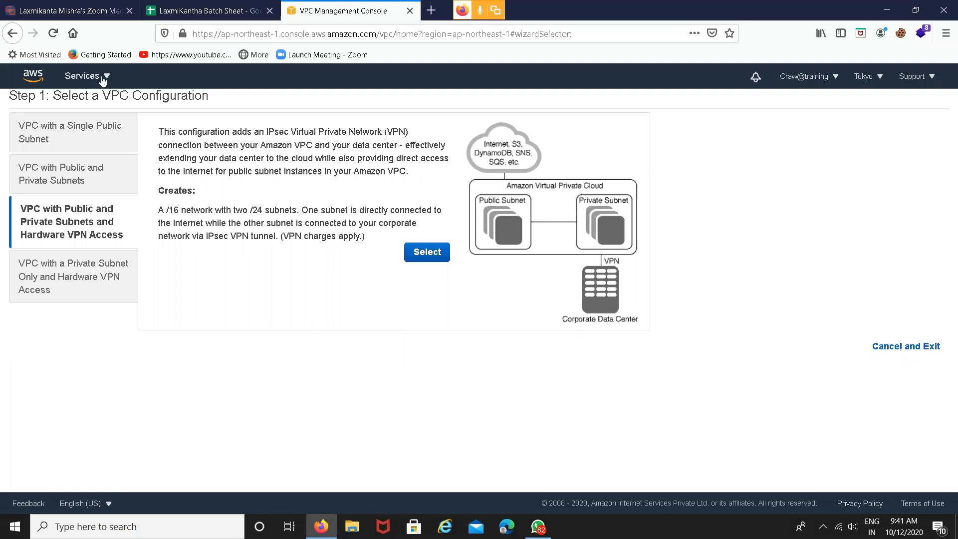
{"action": "left_click", "coordinate": [102, 79]}
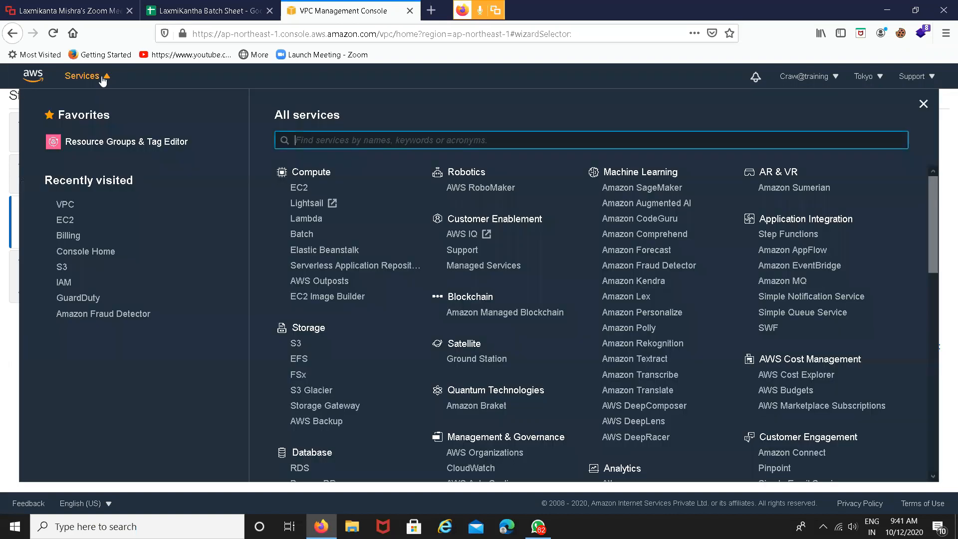
{"action": "left_click", "coordinate": [63, 207]}
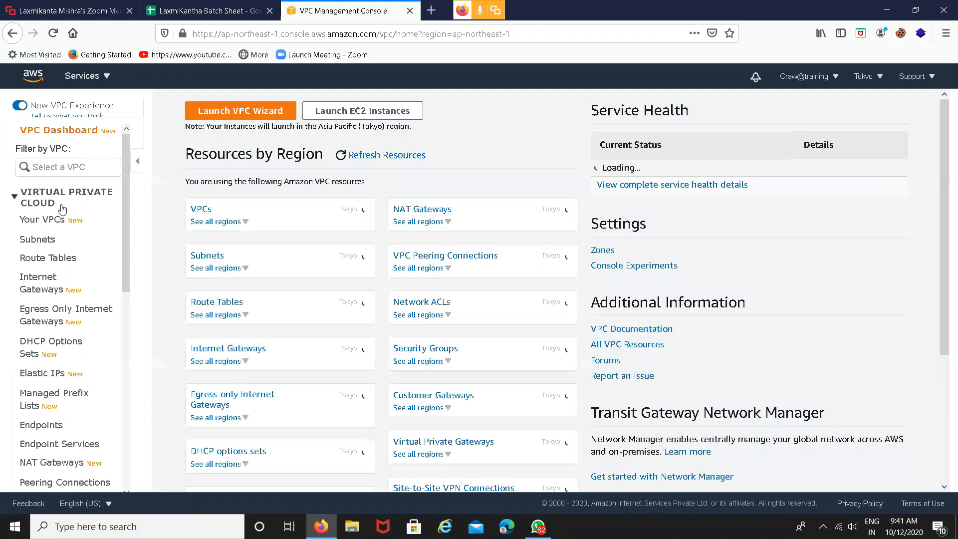
{"action": "left_click", "coordinate": [53, 220]}
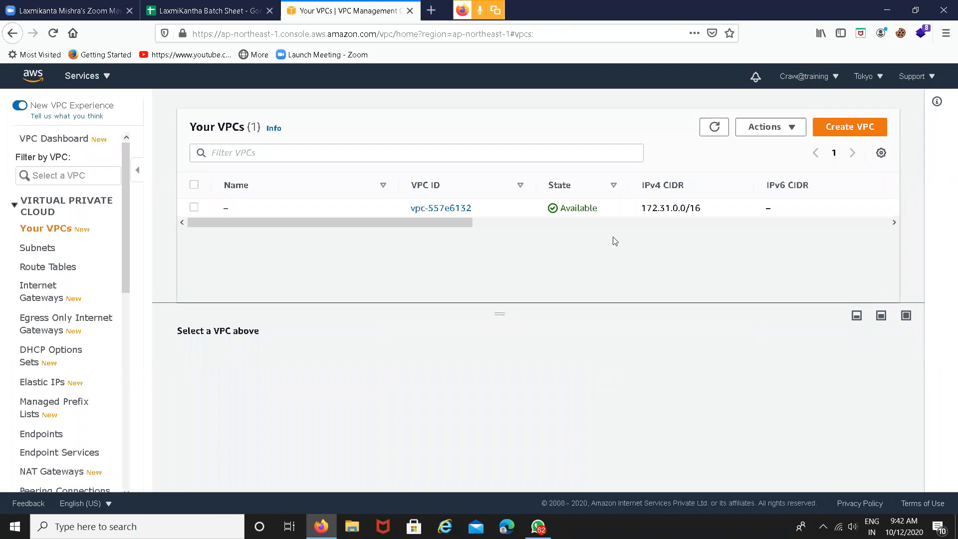
Step: Create a VPC named vpc_vpn with the IPv4 CIDR block 10.0.0.0/16 and show it in the VPC list
{"action": "left_click", "coordinate": [854, 316]}
{"action": "left_click", "coordinate": [861, 129]}
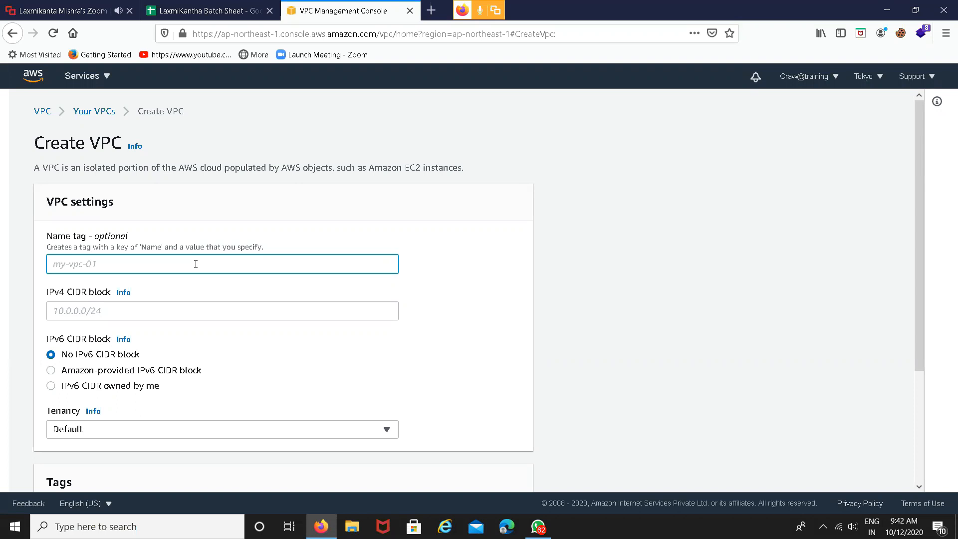
{"action": "type", "text": "vpc_vpn"}
{"action": "left_click", "coordinate": [220, 311]}
{"action": "type", "text": "10.0.0.0/"}
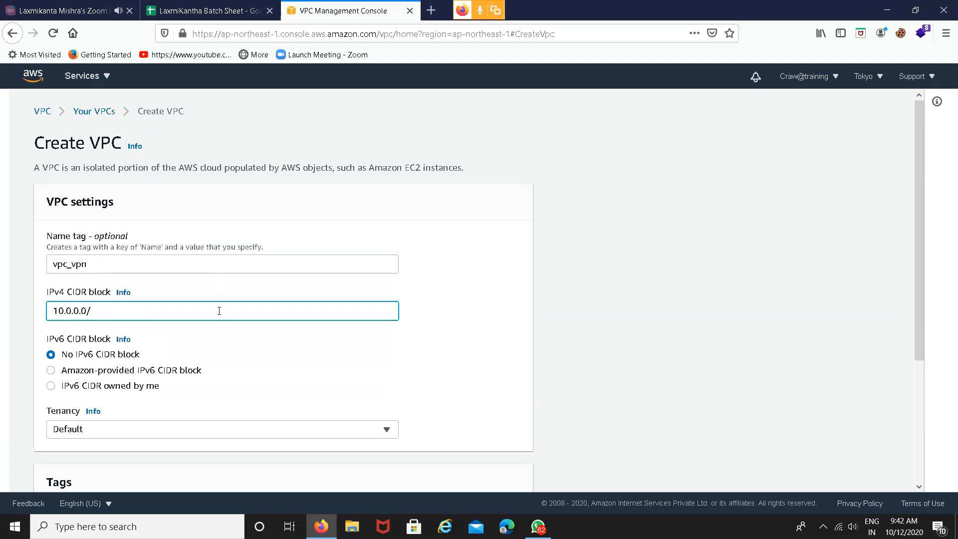
{"action": "type", "text": "16"}
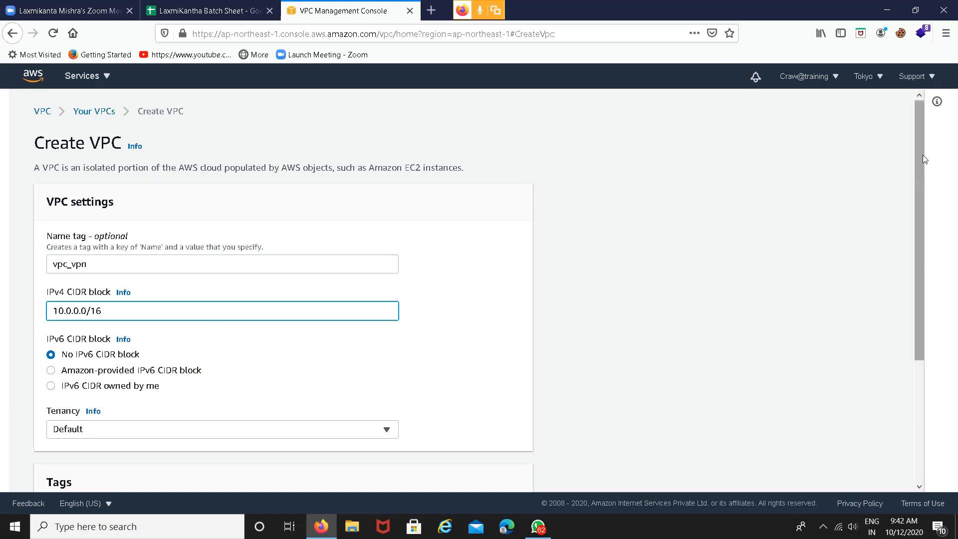
{"action": "left_click_drag", "start_coordinate": [924, 159], "coordinate": [914, 314]}
{"action": "left_click", "coordinate": [499, 476]}
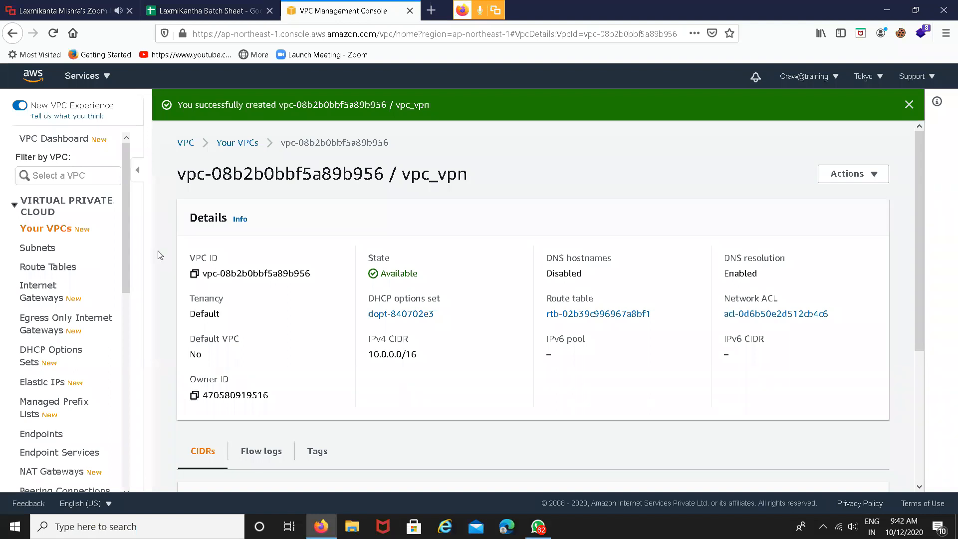
{"action": "left_click", "coordinate": [58, 230]}
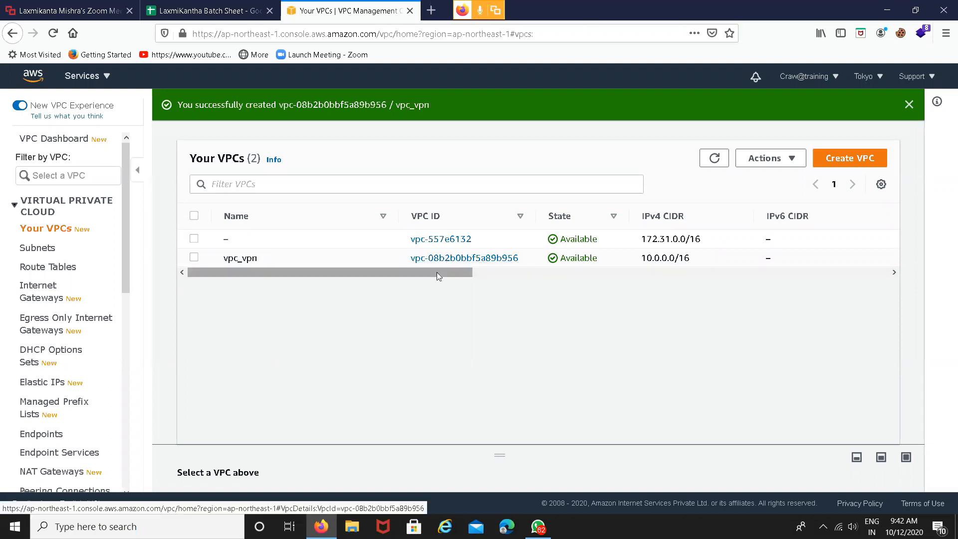
{"action": "left_click_drag", "start_coordinate": [436, 272], "coordinate": [208, 310]}
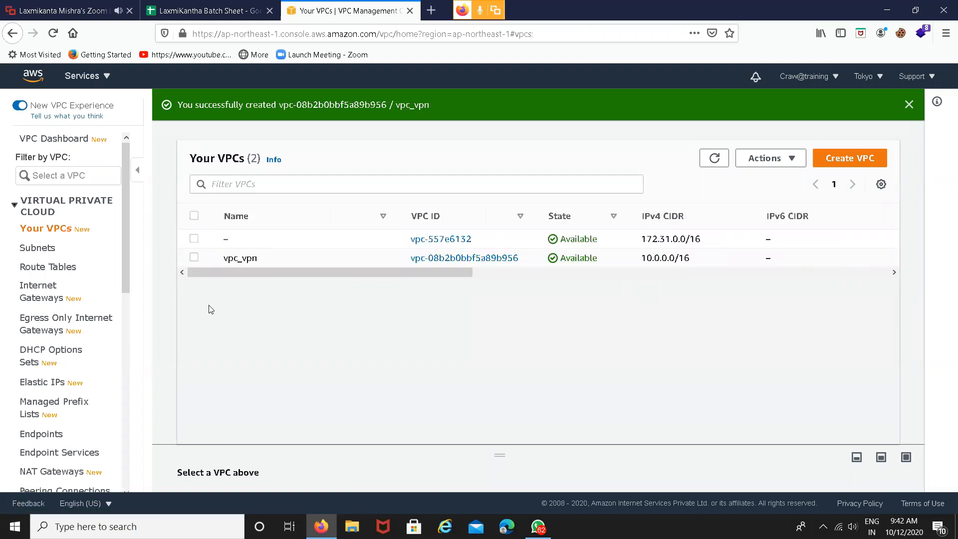
Step: Start a new subnet named public-vpn-sn and assign it to the vpc_vpn VPC
{"action": "left_click", "coordinate": [34, 248]}
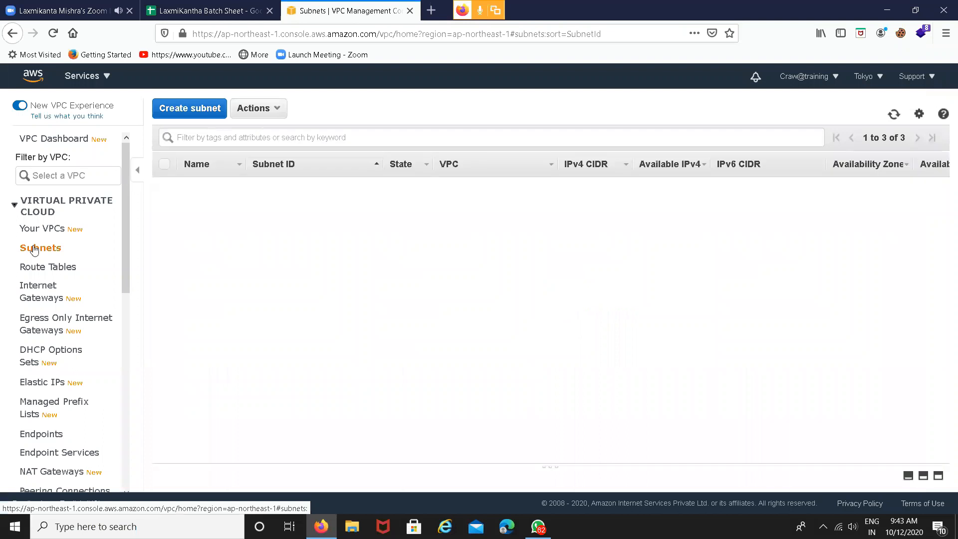
{"action": "left_click", "coordinate": [209, 115]}
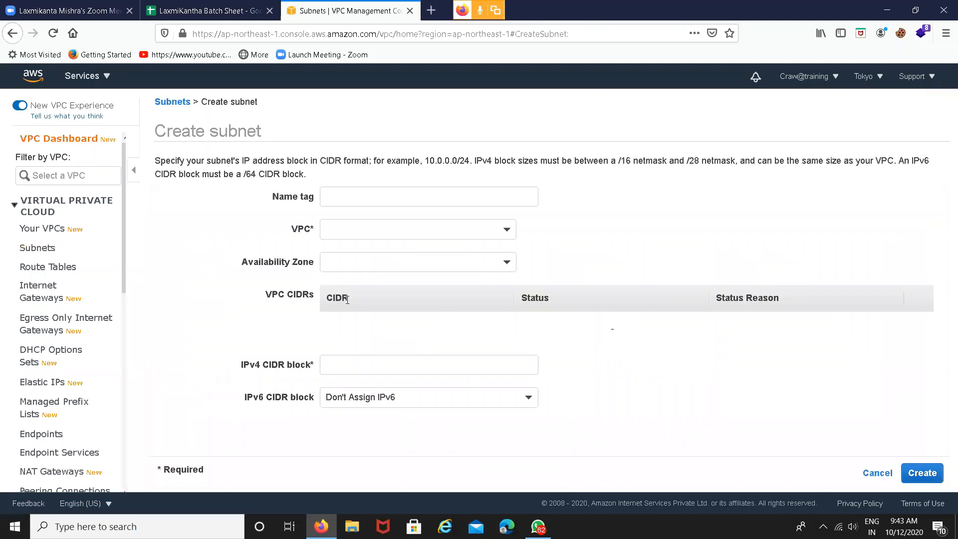
{"action": "left_click", "coordinate": [285, 184]}
{"action": "type", "text": "pr"}
{"action": "key", "text": "BackSpace"}
{"action": "type", "text": "ub"}
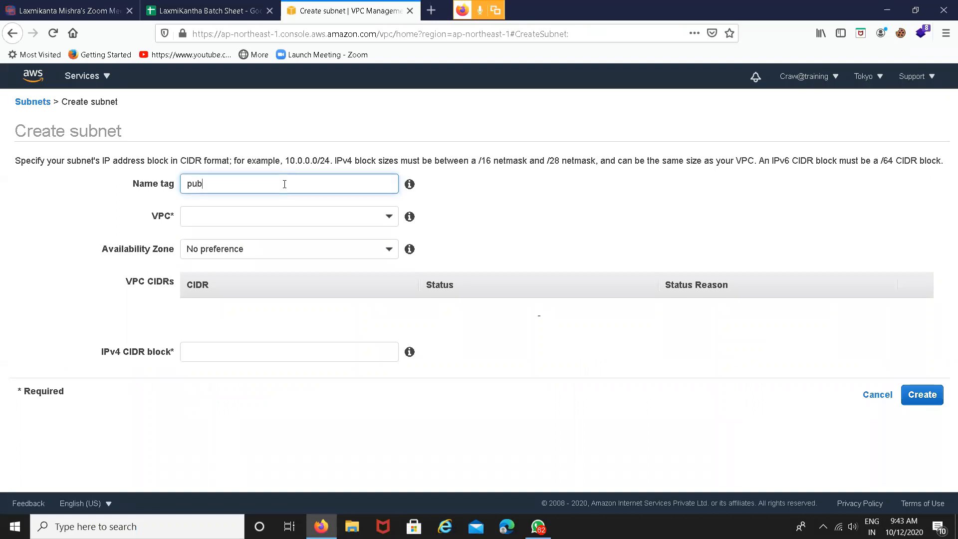
{"action": "type", "text": "lic-vpn-sn"}
{"action": "left_click", "coordinate": [235, 216]}
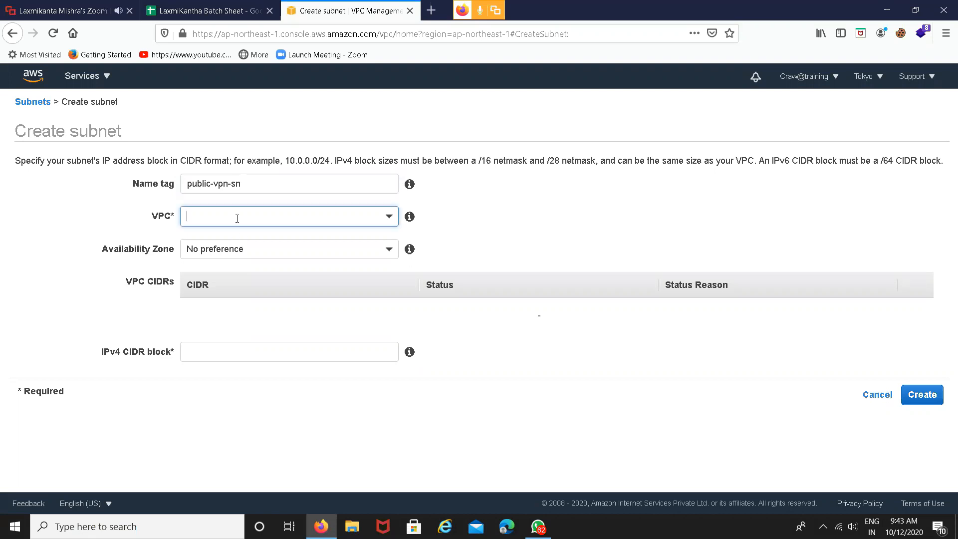
{"action": "left_click", "coordinate": [270, 285]}
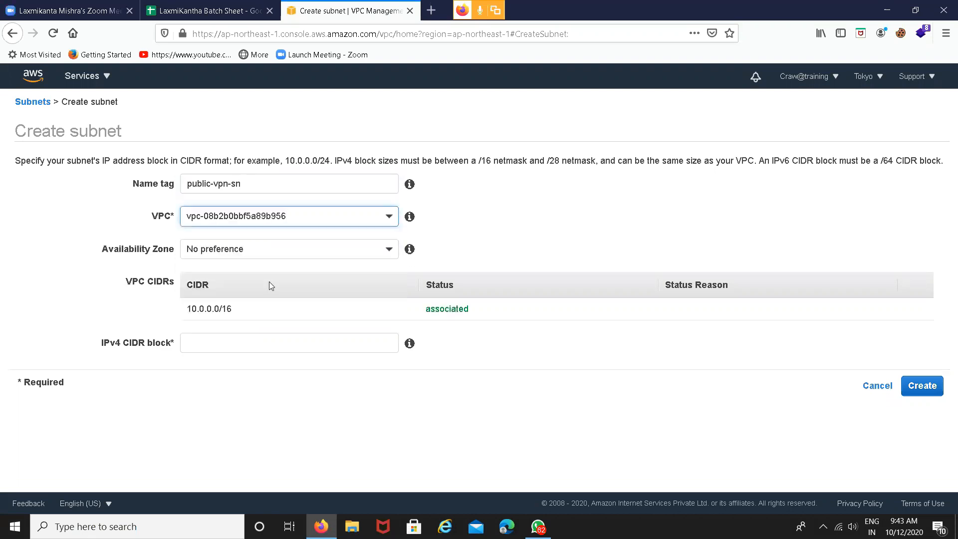
Step: Set the public subnet's IPv4 CIDR block to 10.0.0.0/24 and create the subnet
{"action": "left_click", "coordinate": [255, 342]}
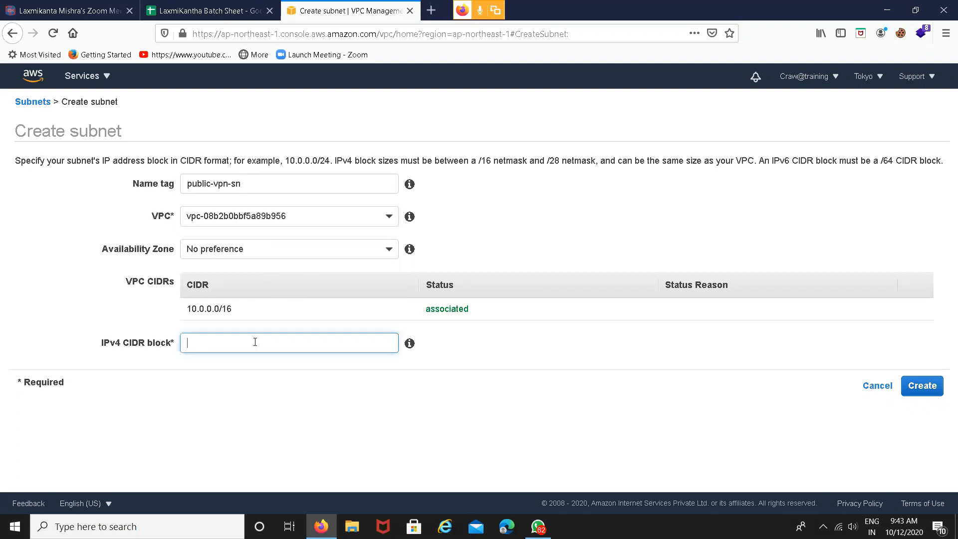
{"action": "type", "text": "10.0.0.0/24"}
{"action": "left_click", "coordinate": [921, 393]}
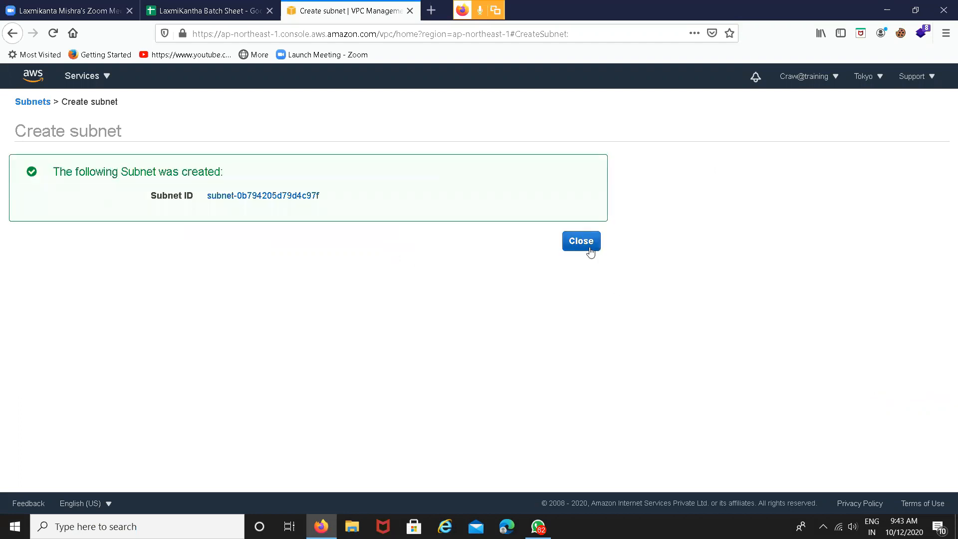
{"action": "left_click", "coordinate": [591, 252]}
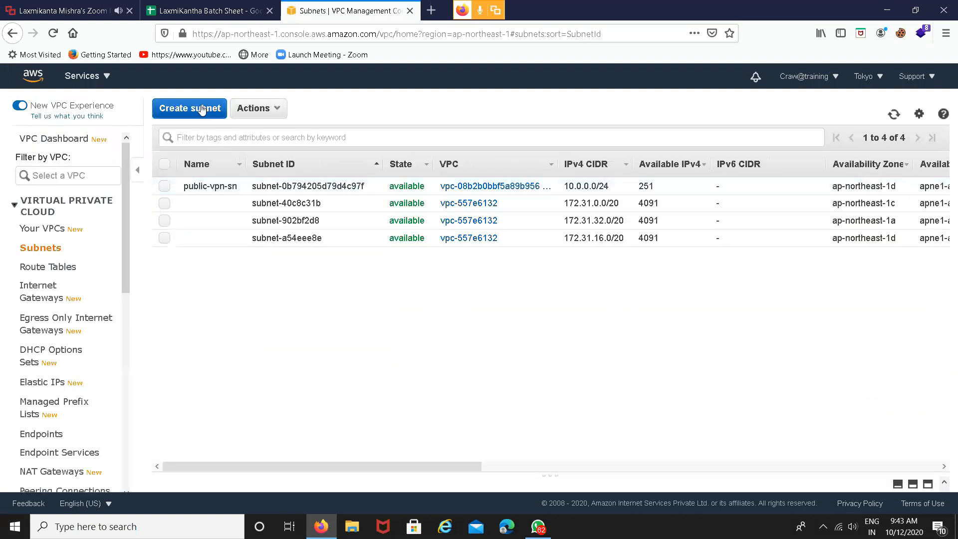
Step: Start a second subnet named private-vpn-sn and assign it to the vpc_vpn VPC
{"action": "left_click", "coordinate": [198, 108]}
{"action": "left_click", "coordinate": [308, 179]}
{"action": "type", "text": "privat"}
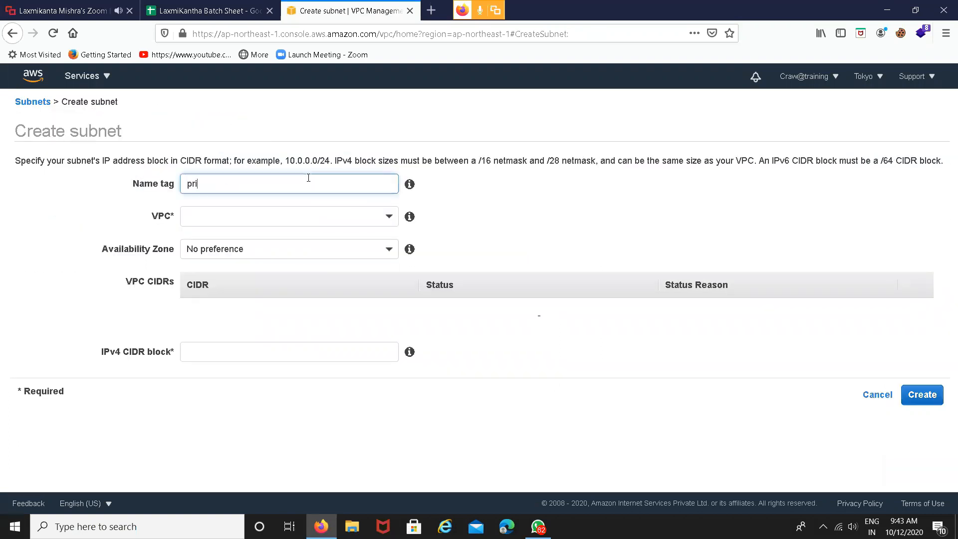
{"action": "type", "text": "vpn-sn"}
{"action": "left_click", "coordinate": [269, 211]}
{"action": "left_click", "coordinate": [328, 288]}
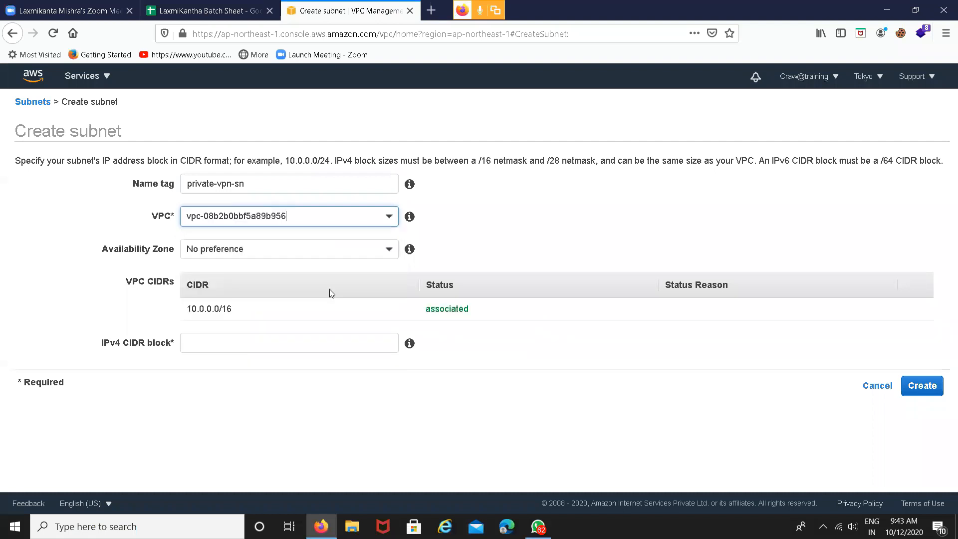
Step: Set the private subnet's IPv4 CIDR block to 10.0.1.0/24 and create the subnet
{"action": "left_click", "coordinate": [259, 347]}
{"action": "type", "text": "10.0.0."}
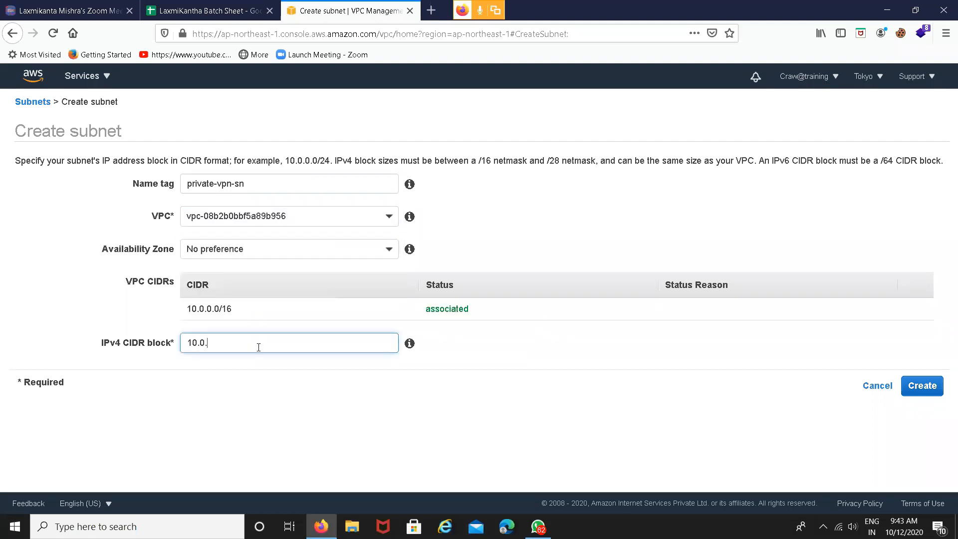
{"action": "key", "text": "BackSpace"}
{"action": "key", "text": "BackSpace"}
{"action": "type", "text": "1.0/24"}
{"action": "left_click", "coordinate": [922, 386]}
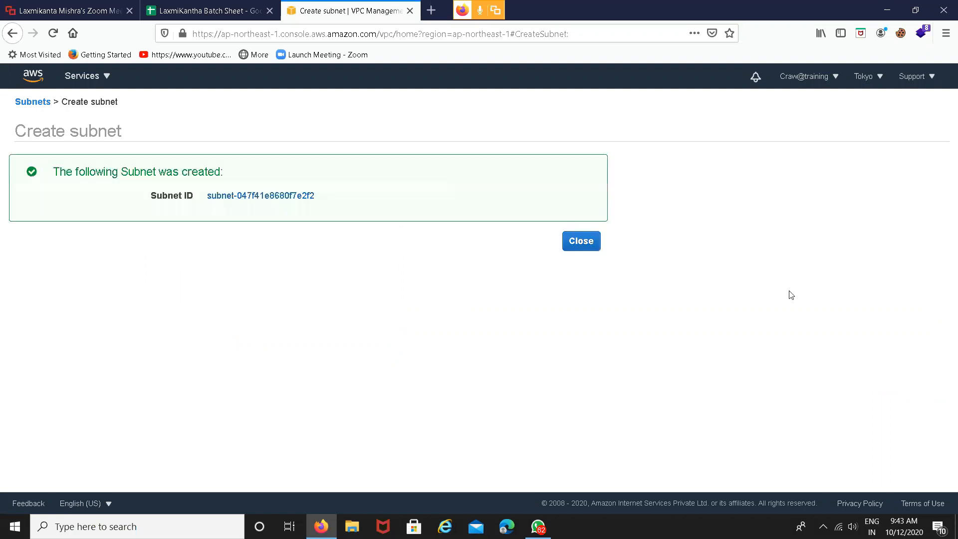
{"action": "left_click", "coordinate": [593, 244]}
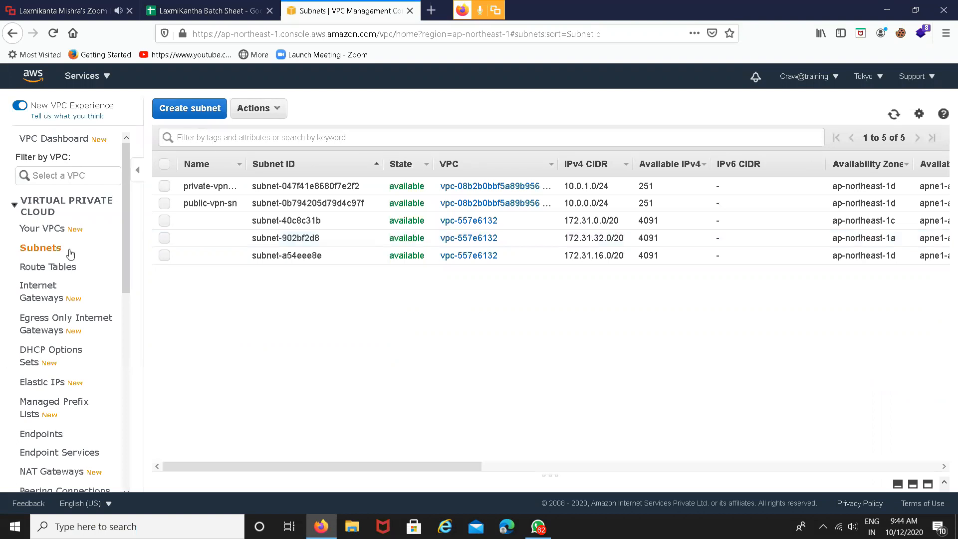
Step: Create an internet gateway with the name tag vpn-ig
{"action": "left_click", "coordinate": [38, 289]}
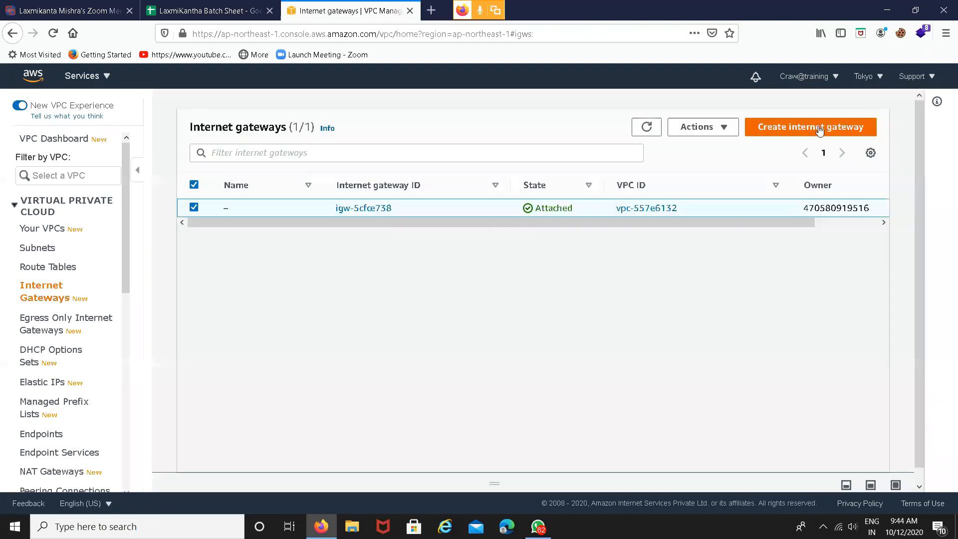
{"action": "left_click", "coordinate": [819, 128]}
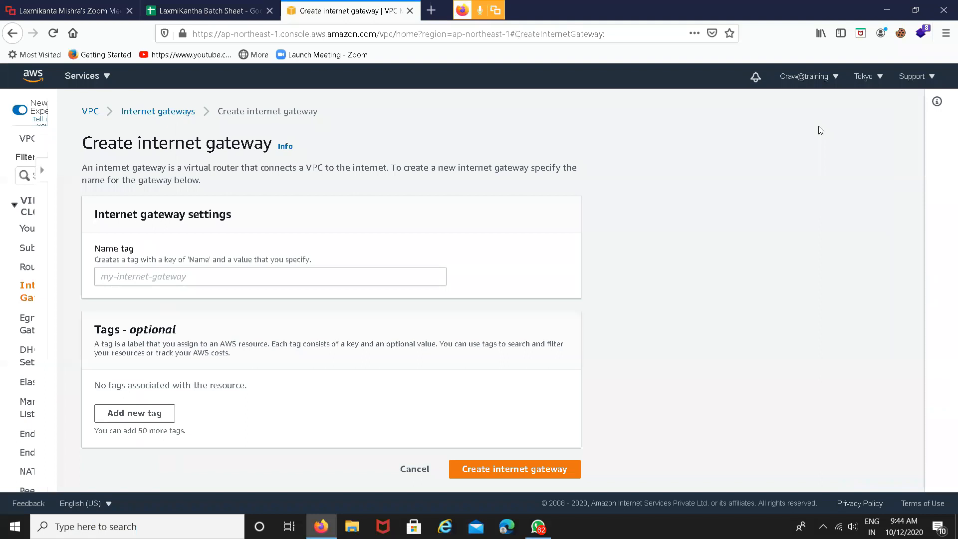
{"action": "left_click", "coordinate": [278, 273]}
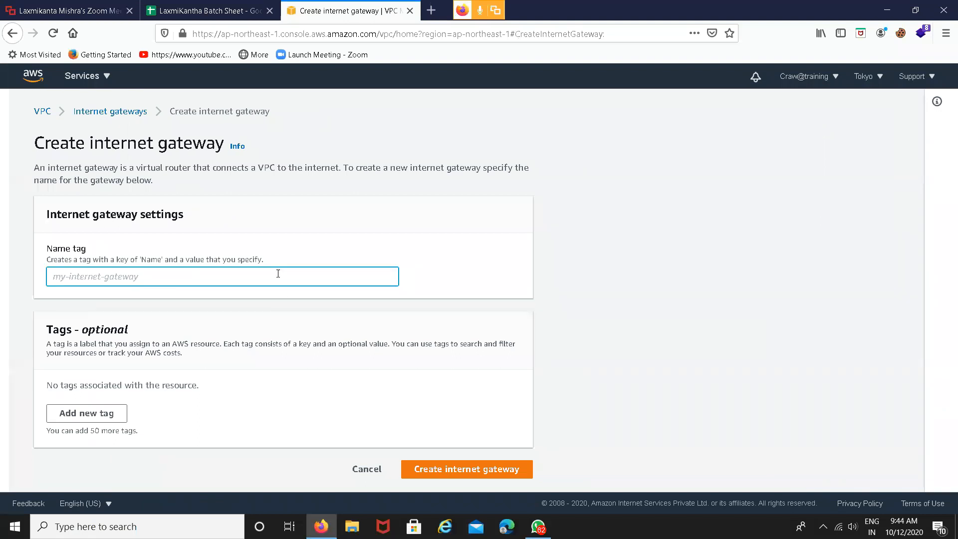
{"action": "type", "text": "vpn-ig"}
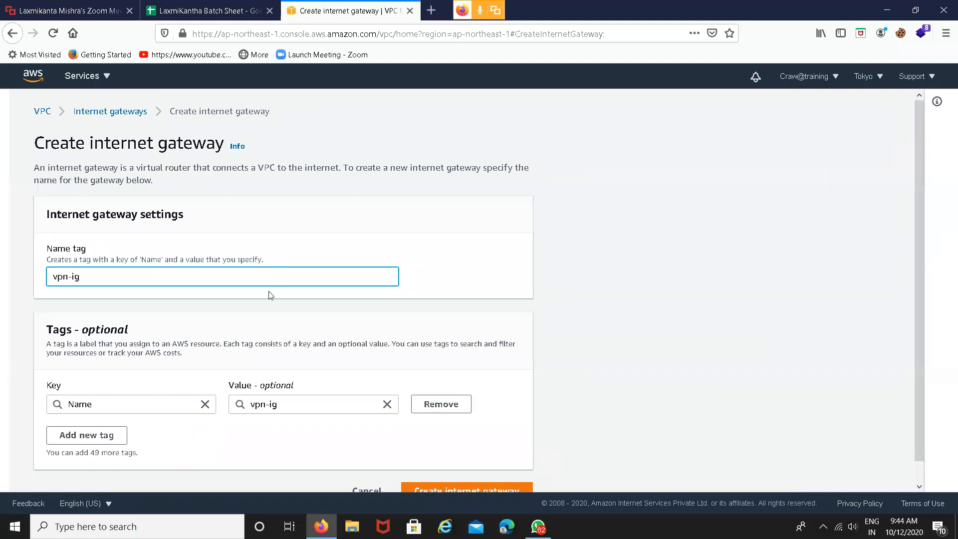
{"action": "left_click", "coordinate": [438, 489]}
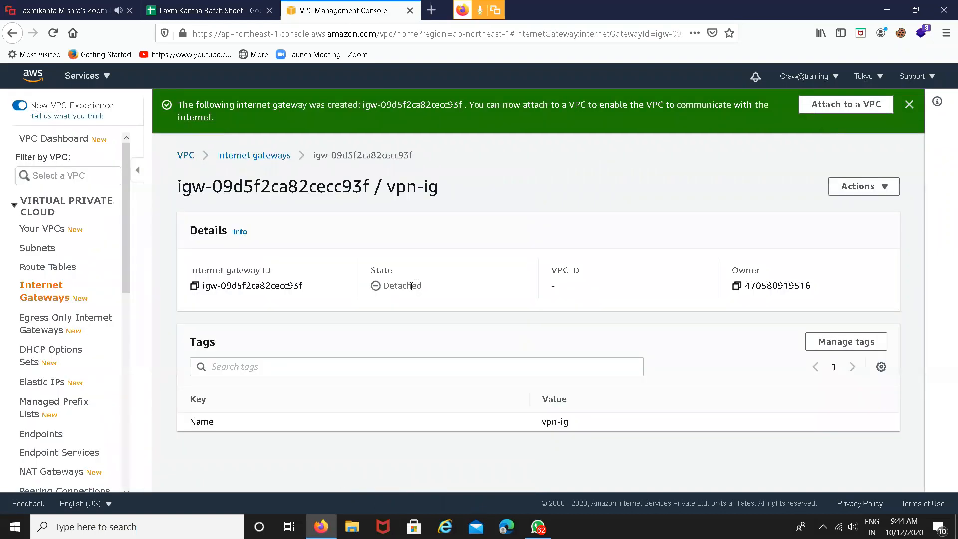
Step: Attach the vpn-ig internet gateway to the vpc_vpn VPC
{"action": "left_click", "coordinate": [883, 185]}
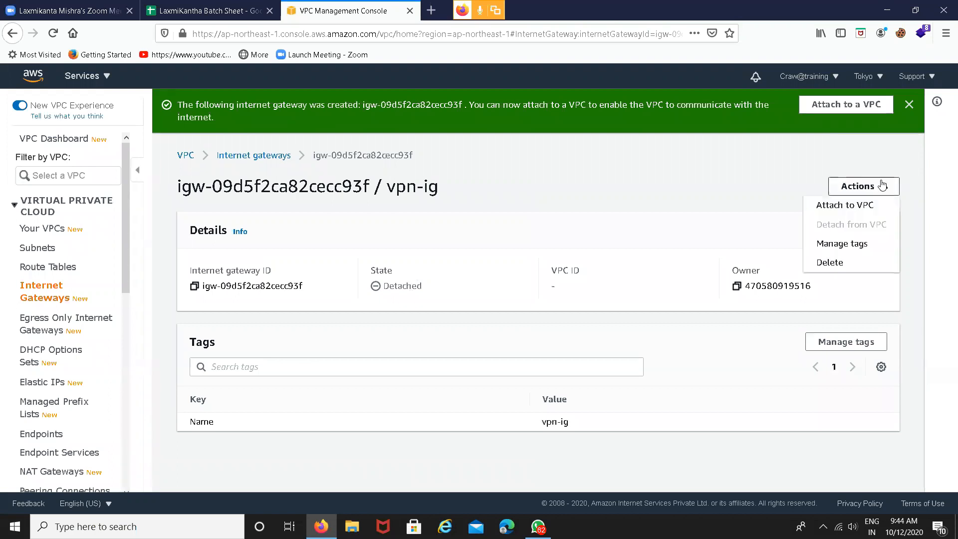
{"action": "left_click", "coordinate": [857, 206]}
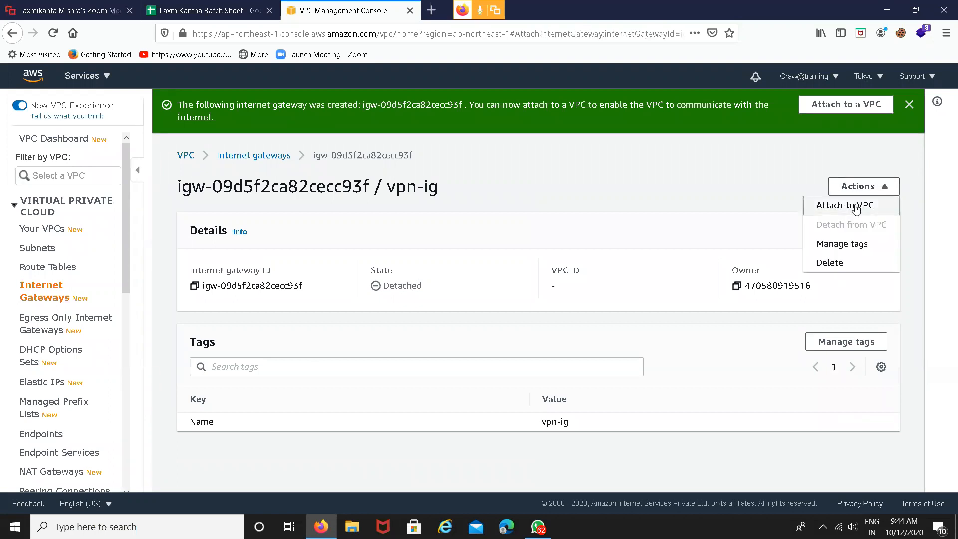
{"action": "left_click", "coordinate": [385, 263]}
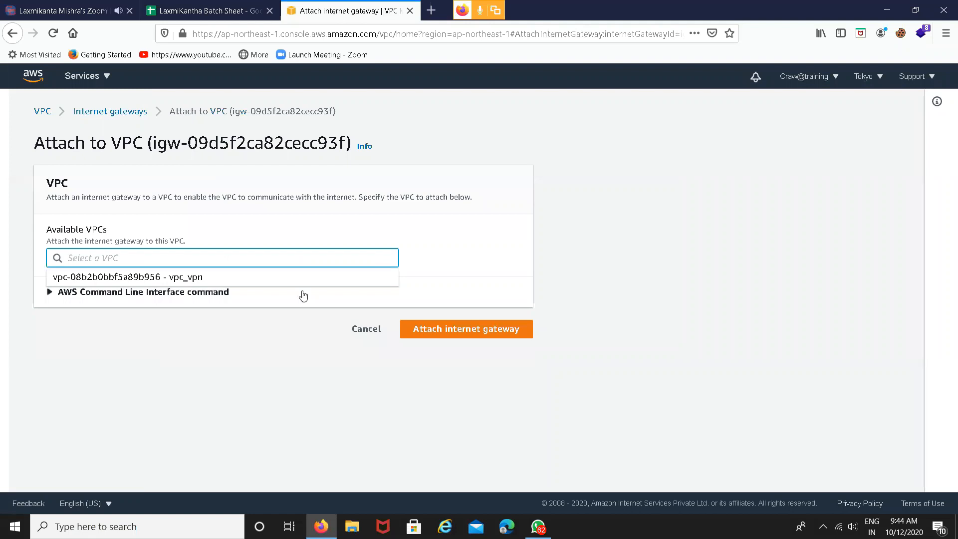
{"action": "left_click", "coordinate": [303, 278]}
{"action": "left_click", "coordinate": [455, 333]}
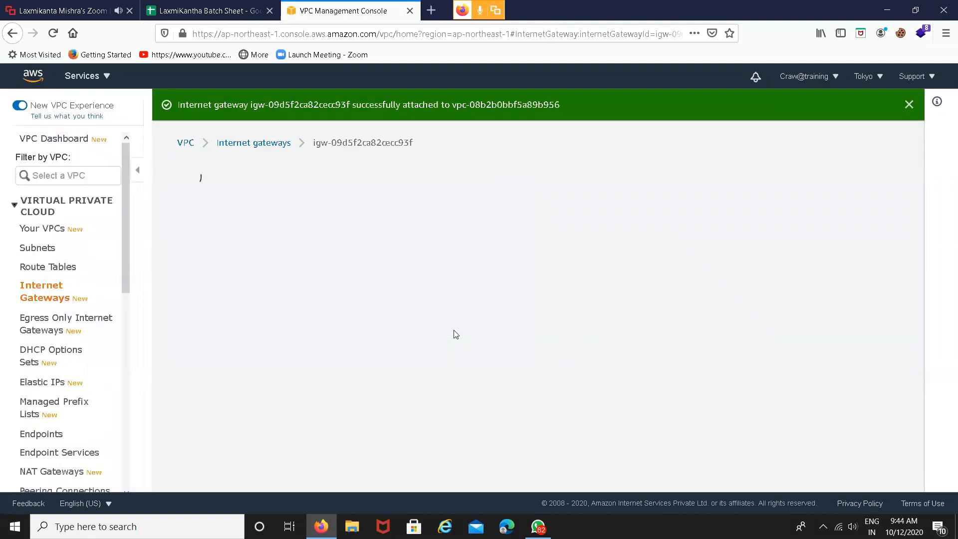
Step: Create a route table with the name tag vpn-rt in the vpc_vpn VPC
{"action": "left_click", "coordinate": [31, 268]}
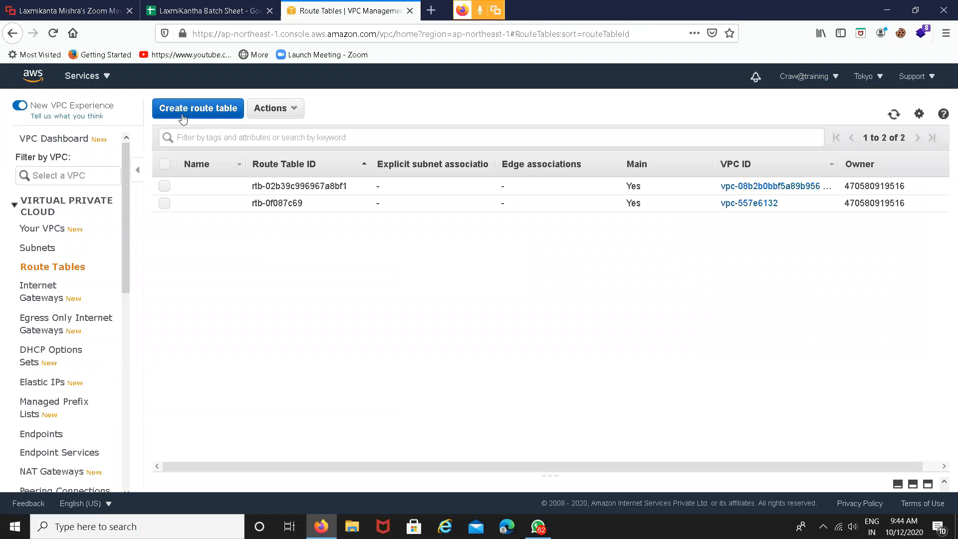
{"action": "left_click", "coordinate": [183, 116]}
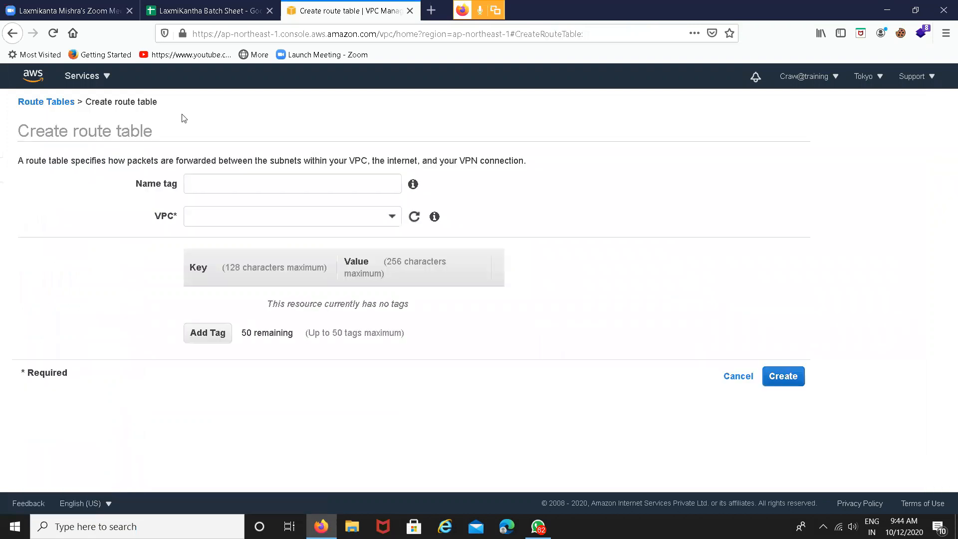
{"action": "left_click", "coordinate": [345, 184]}
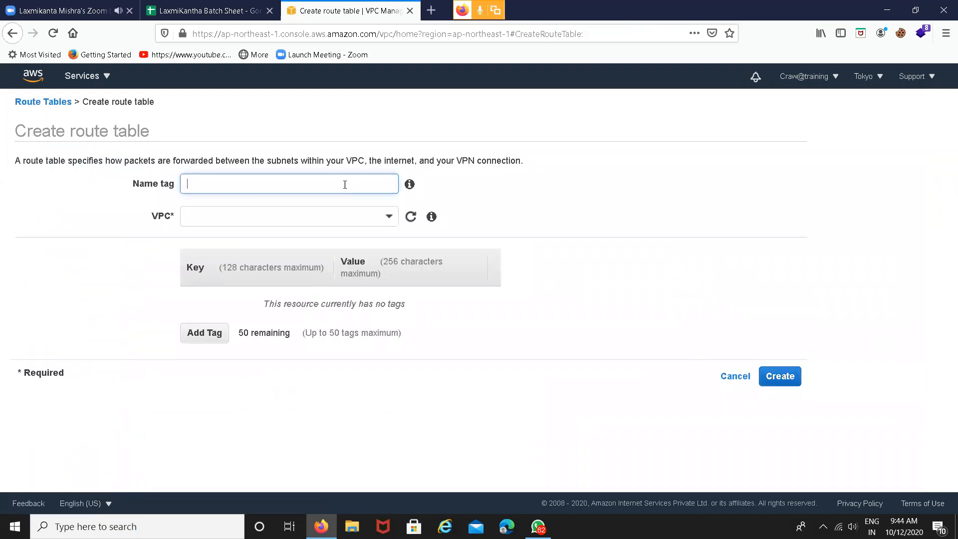
{"action": "type", "text": "vpn-rt"}
{"action": "left_click", "coordinate": [304, 218]}
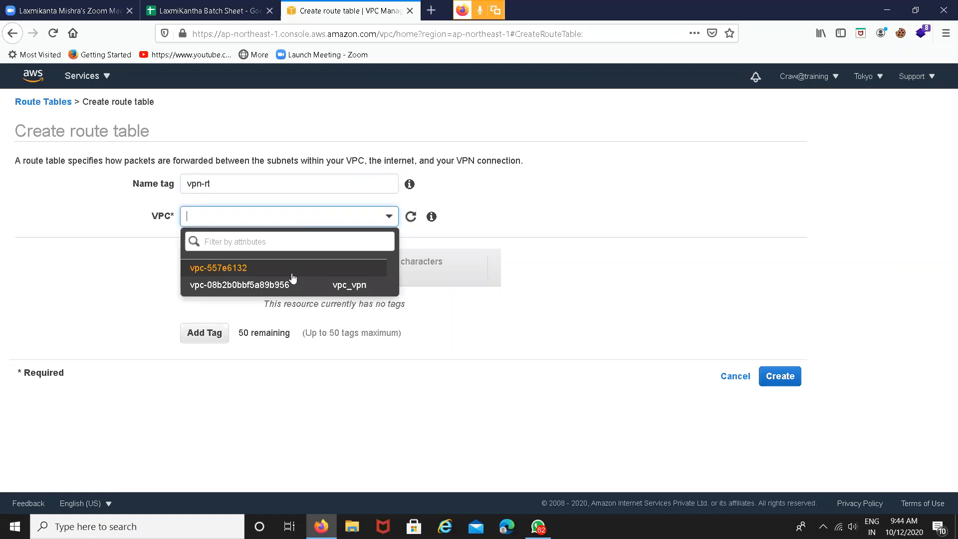
{"action": "left_click", "coordinate": [383, 286]}
{"action": "left_click", "coordinate": [782, 378]}
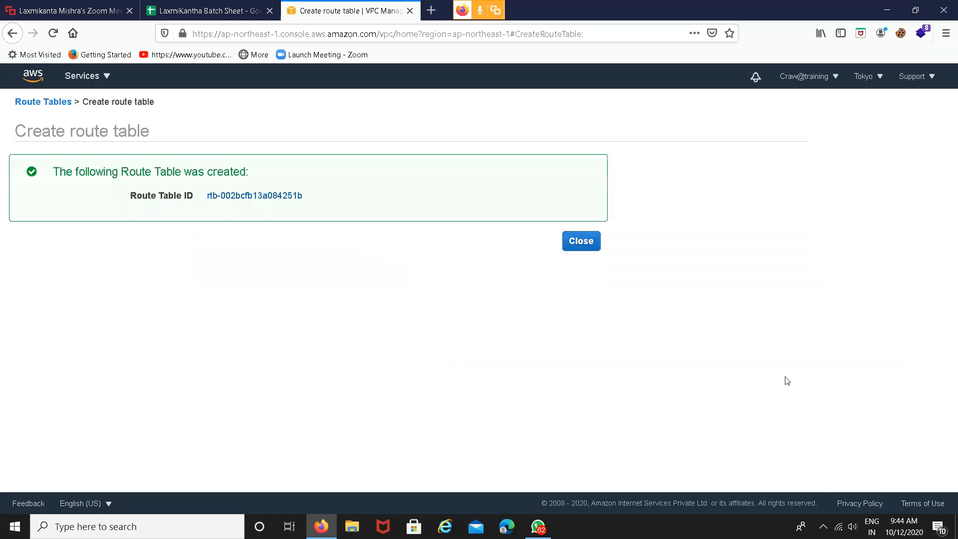
{"action": "left_click", "coordinate": [579, 245]}
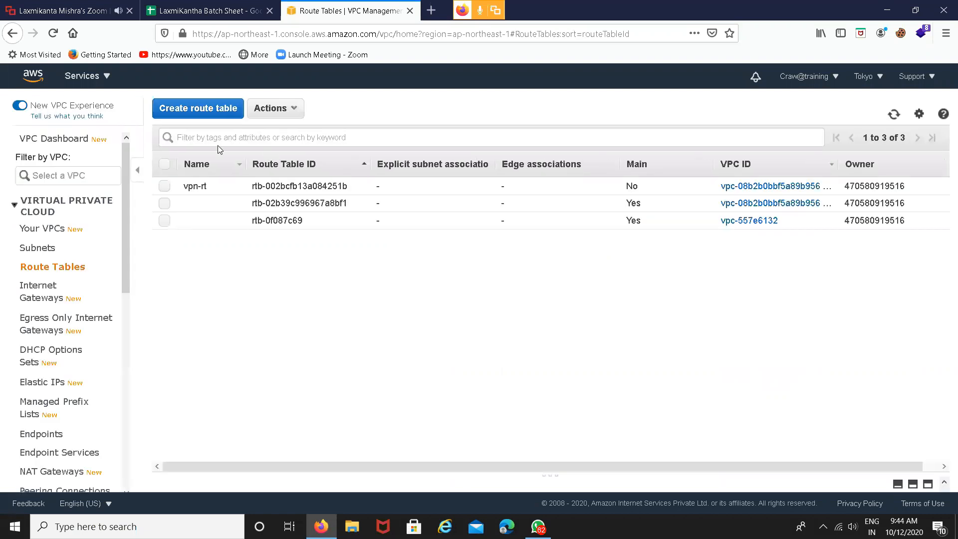
Step: Associate the public subnet (10.0.0.0/24) with the vpn-rt route table and save the association
{"action": "left_click", "coordinate": [164, 187]}
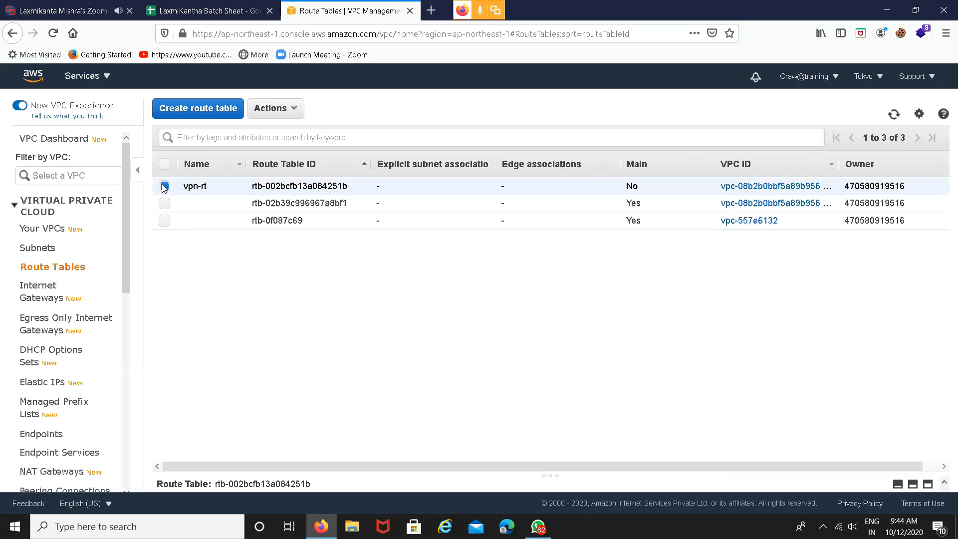
{"action": "left_click", "coordinate": [928, 484]}
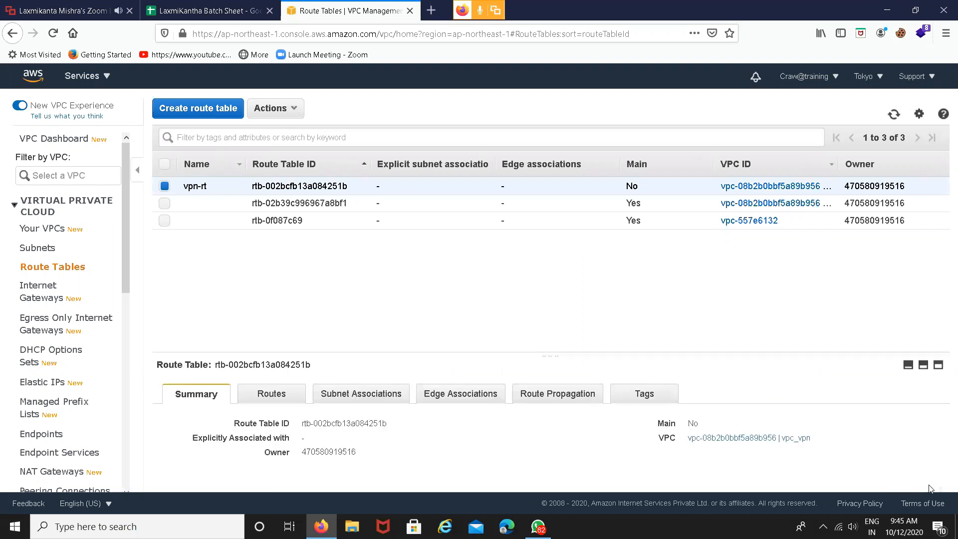
{"action": "left_click", "coordinate": [347, 241]}
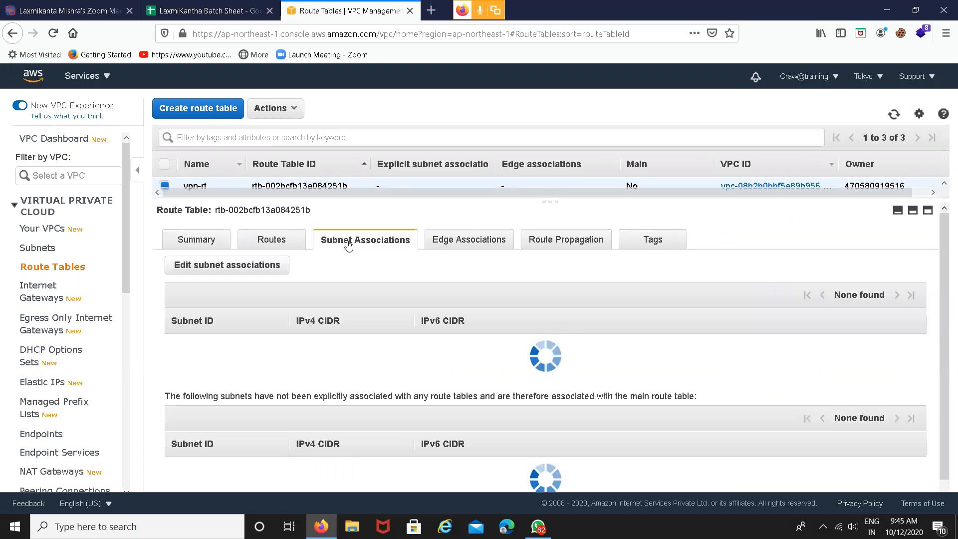
{"action": "left_click", "coordinate": [205, 268]}
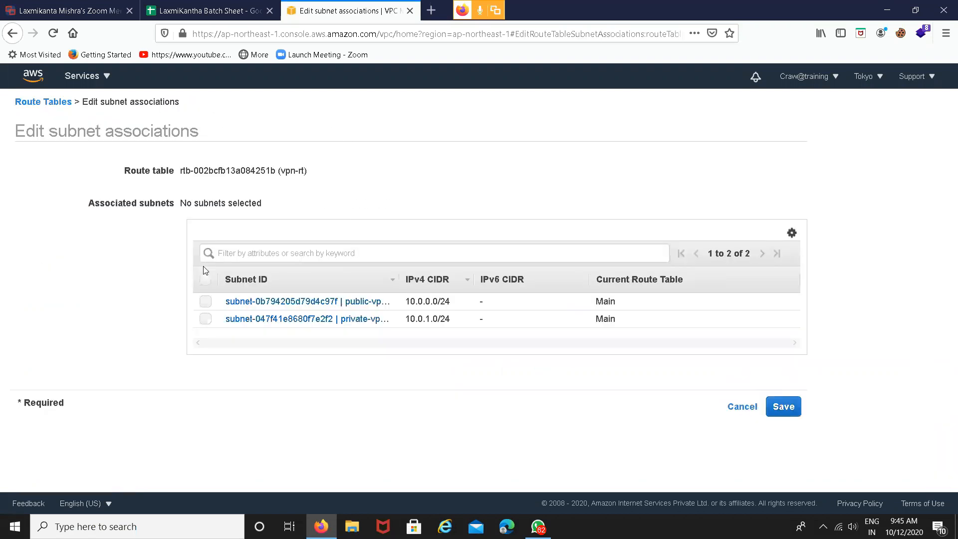
{"action": "left_click", "coordinate": [205, 302]}
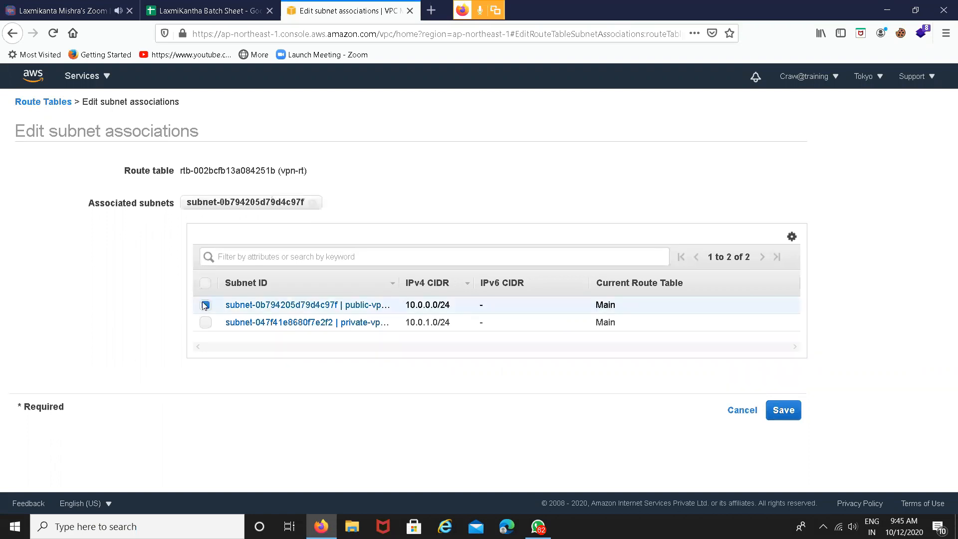
{"action": "left_click", "coordinate": [783, 411]}
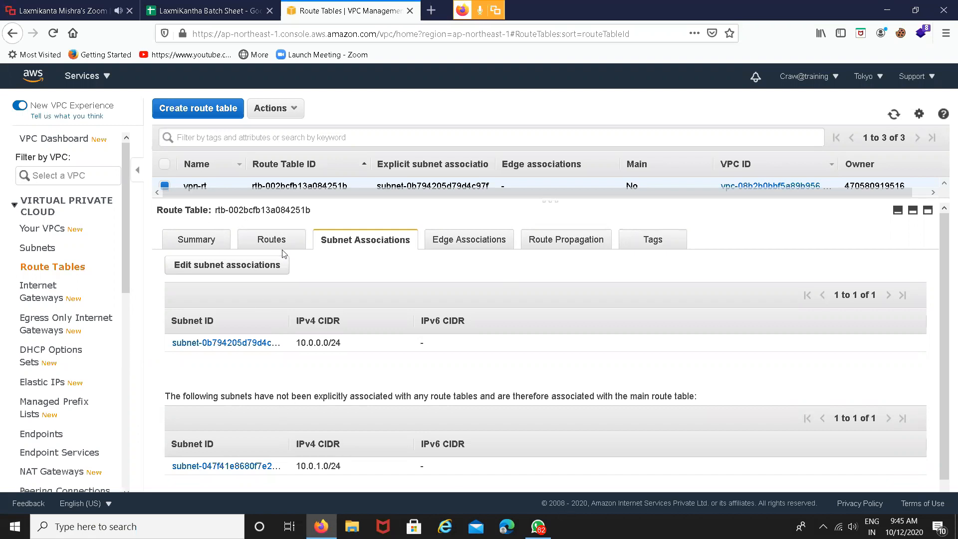
Step: Add a route to vpn-rt with destination 0.0.0.0/0 targeting the vpn-ig internet gateway, and save the routes
{"action": "left_click", "coordinate": [269, 245]}
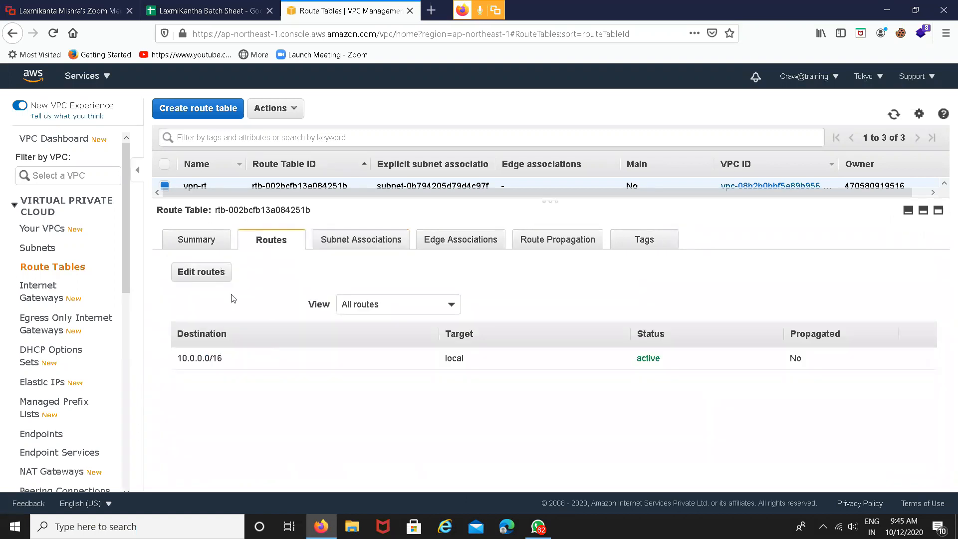
{"action": "left_click", "coordinate": [209, 274]}
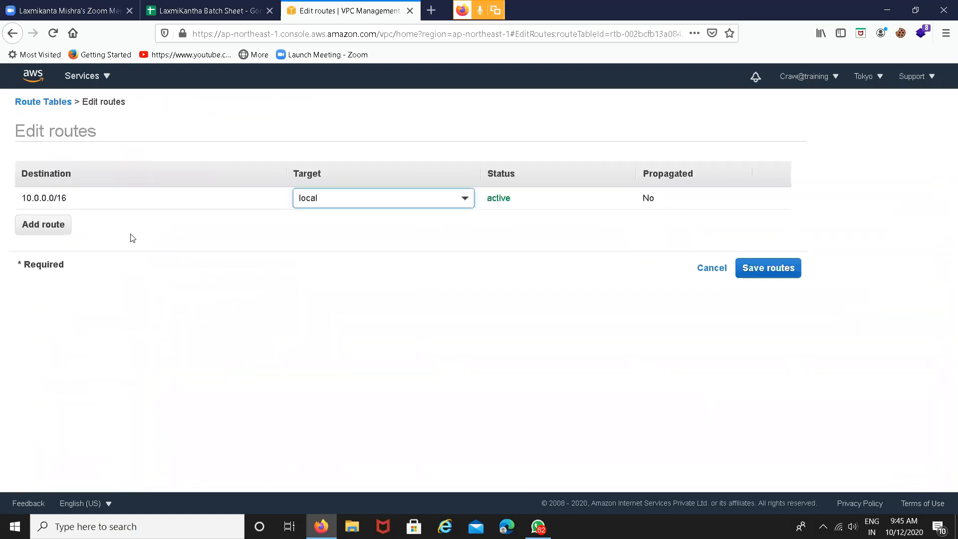
{"action": "left_click", "coordinate": [60, 228]}
{"action": "type", "text": "0.0"}
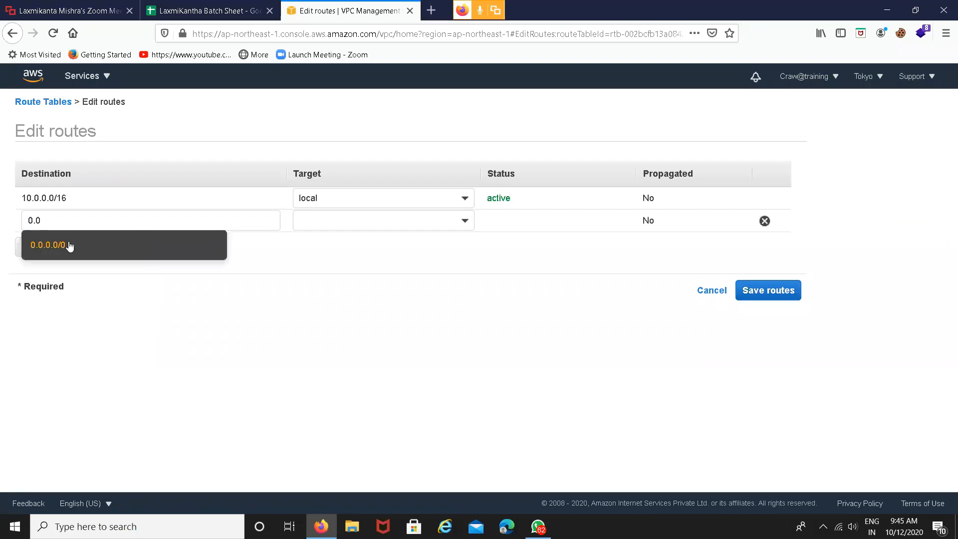
{"action": "left_click", "coordinate": [71, 246]}
{"action": "left_click", "coordinate": [387, 218]}
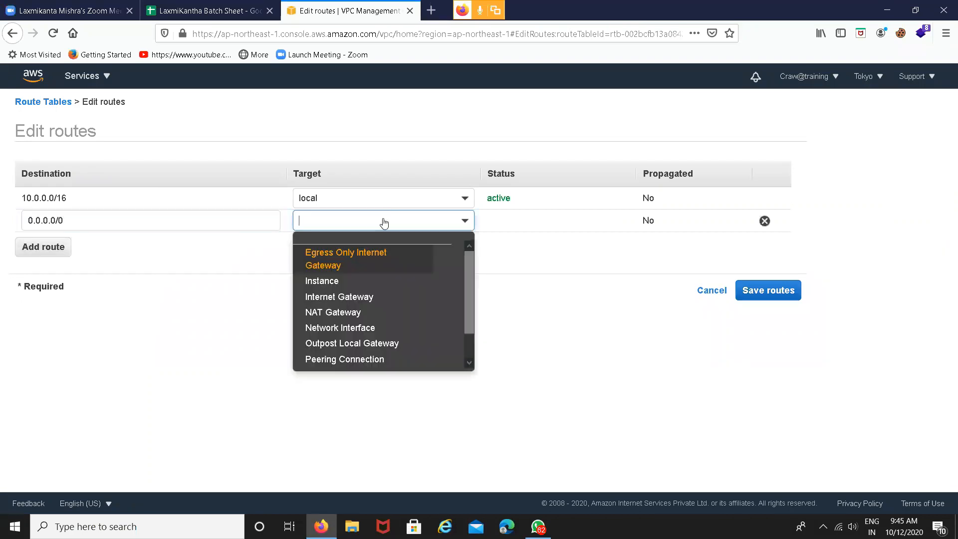
{"action": "left_click", "coordinate": [355, 298]}
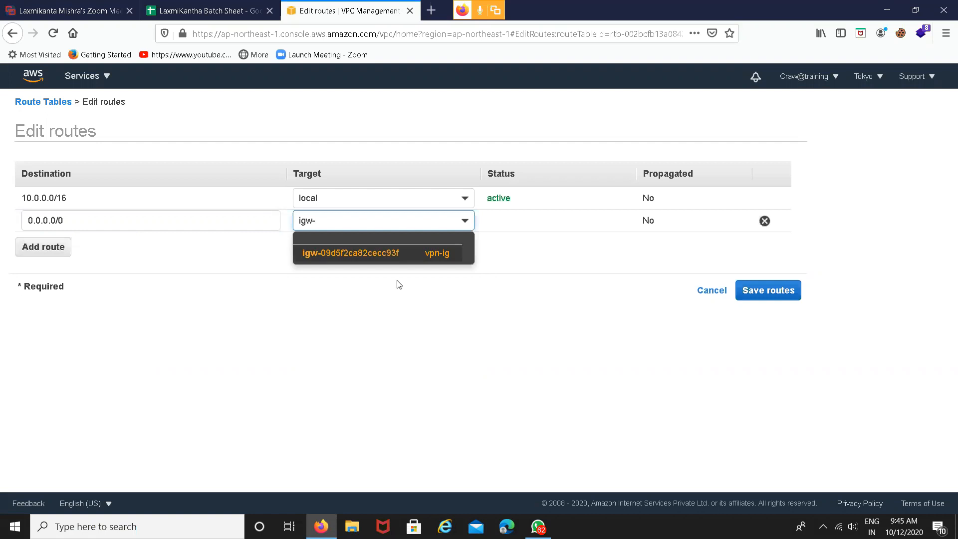
{"action": "left_click", "coordinate": [417, 259]}
{"action": "left_click", "coordinate": [761, 294]}
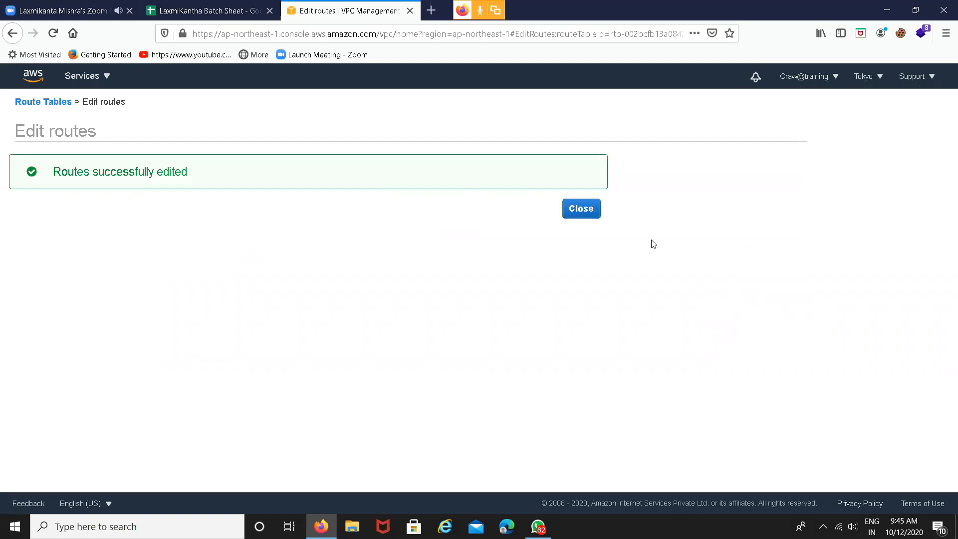
{"action": "left_click", "coordinate": [582, 211]}
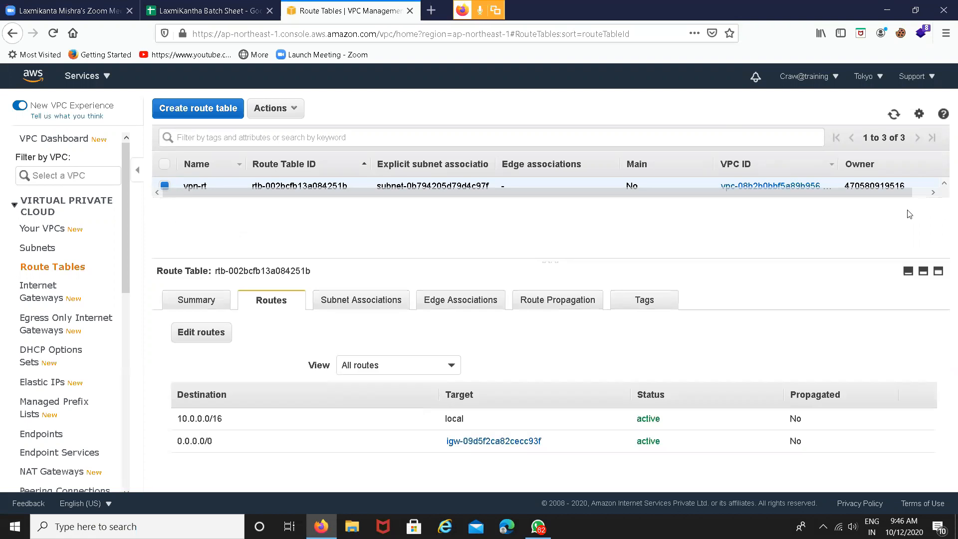
{"action": "left_click", "coordinate": [909, 211]}
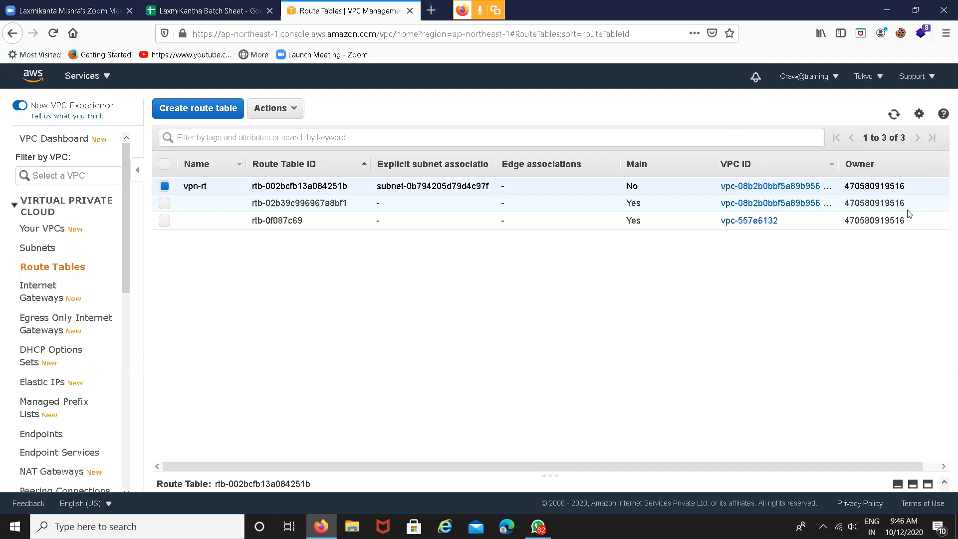
Step: Switch to the EC2 service and start launching a new instance from the instances list
{"action": "left_click", "coordinate": [101, 76]}
{"action": "left_click", "coordinate": [65, 220]}
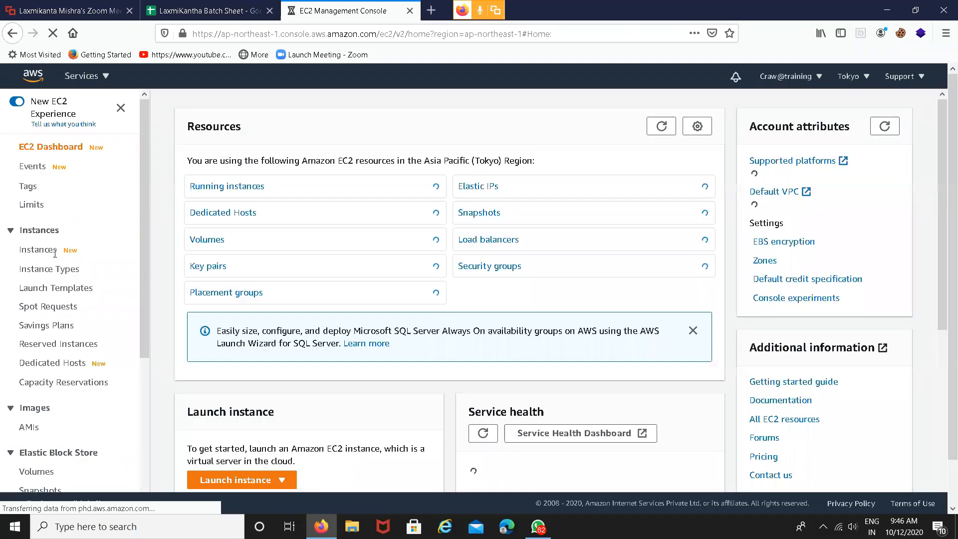
{"action": "left_click", "coordinate": [38, 250]}
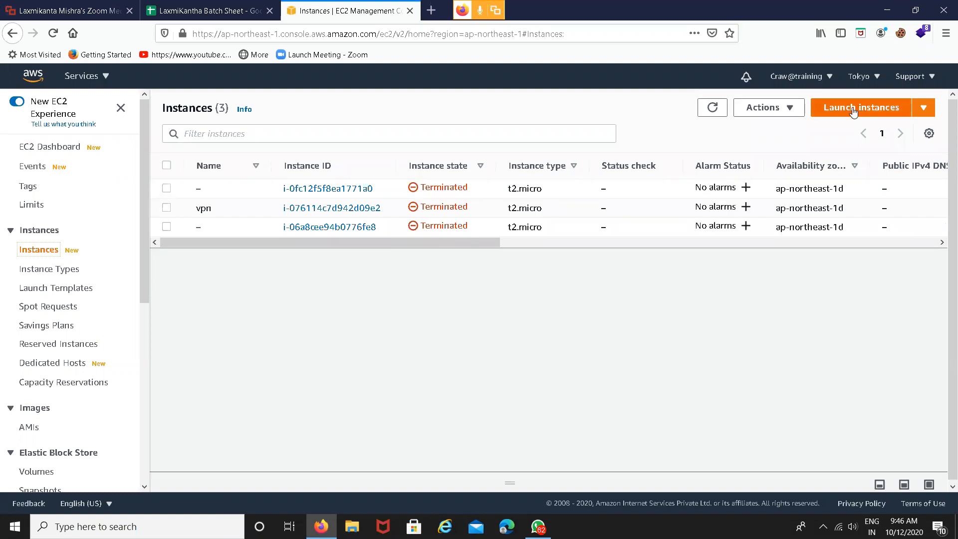
{"action": "left_click", "coordinate": [854, 112]}
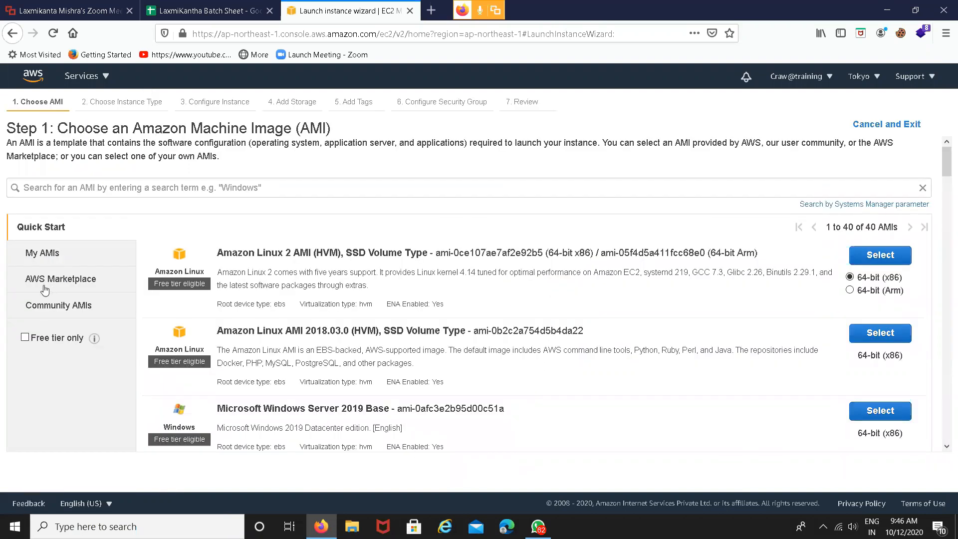
Step: Browse the AWS Marketplace machine images and search them for openvpn
{"action": "left_click", "coordinate": [65, 284]}
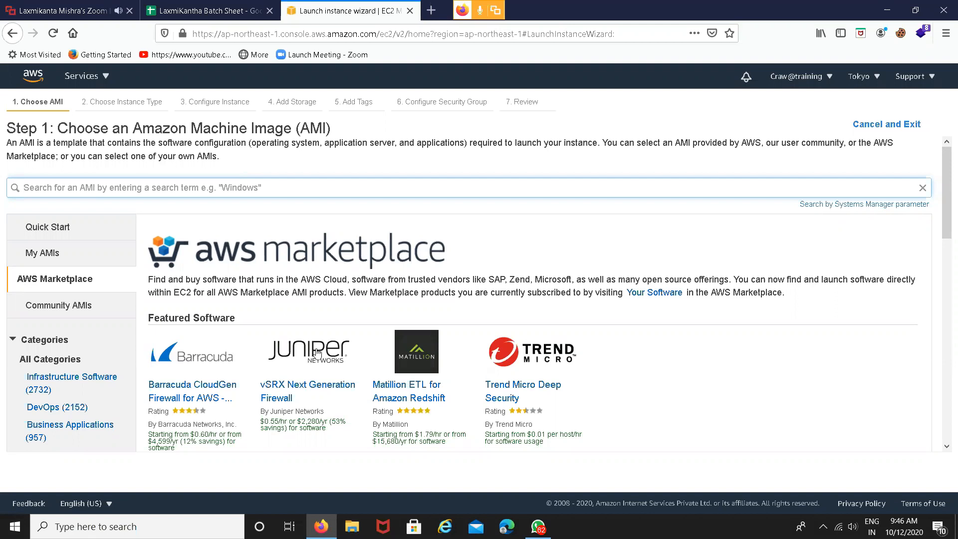
{"action": "left_click_drag", "start_coordinate": [945, 195], "coordinate": [949, 270]}
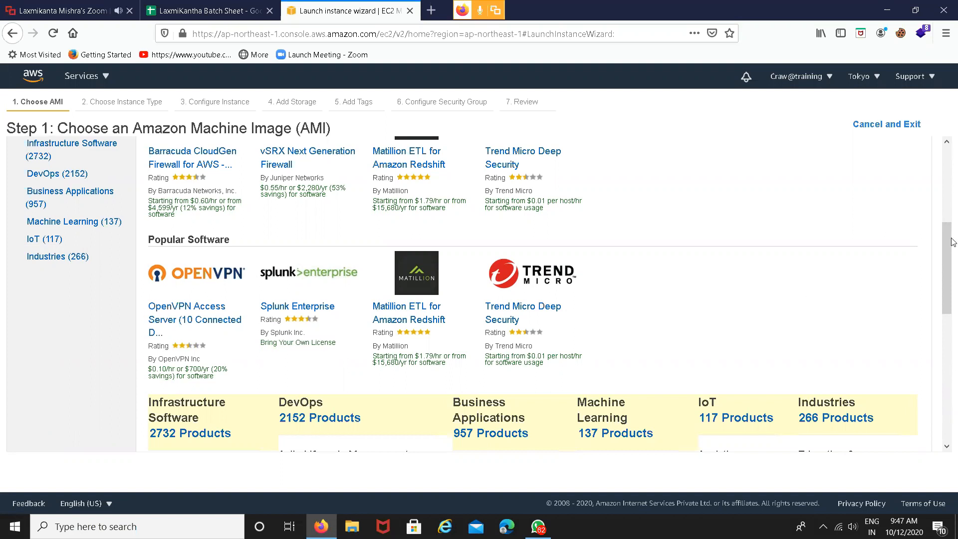
{"action": "left_click_drag", "start_coordinate": [947, 245], "coordinate": [947, 325]}
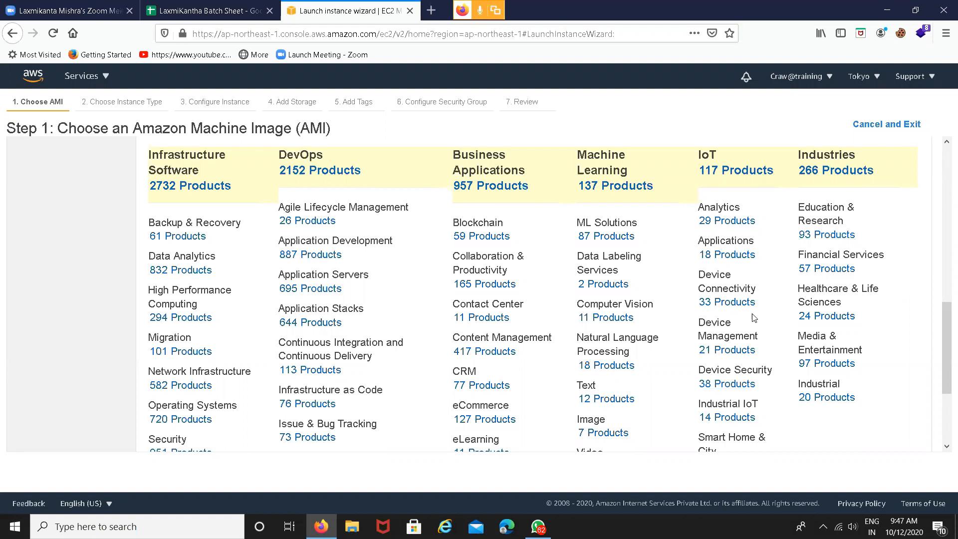
{"action": "left_click_drag", "start_coordinate": [947, 332], "coordinate": [956, 195]}
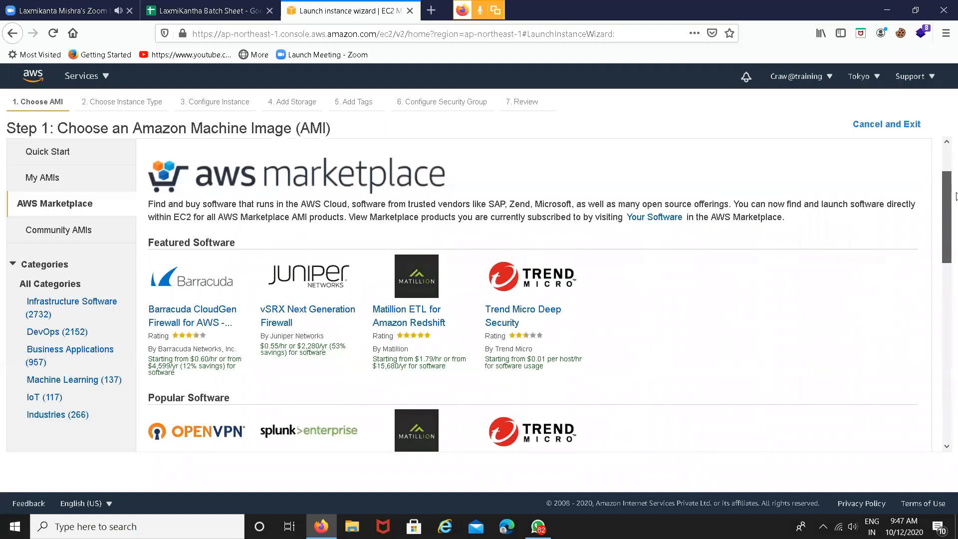
{"action": "scroll", "coordinate": [956, 196], "scroll_direction": "down", "scroll_amount": 3}
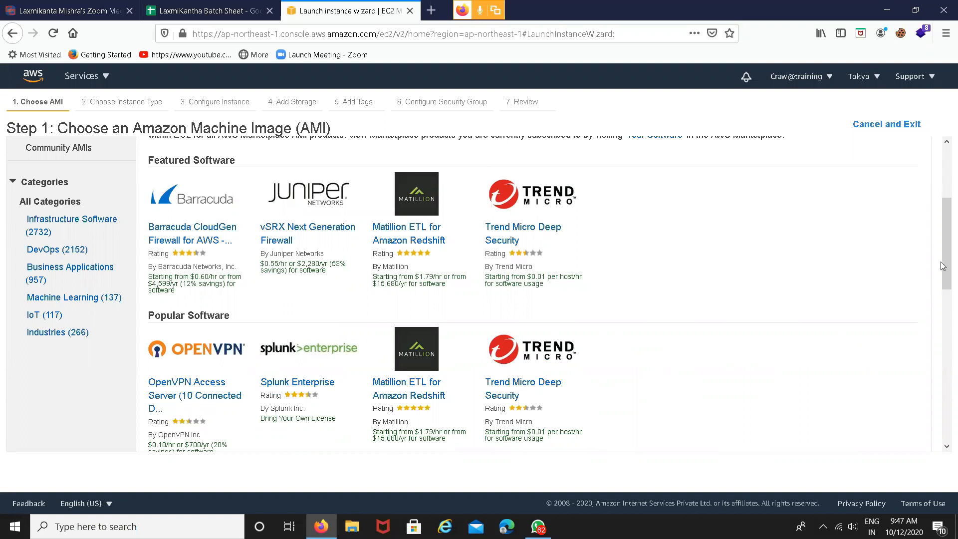
{"action": "left_click_drag", "start_coordinate": [946, 262], "coordinate": [946, 209]}
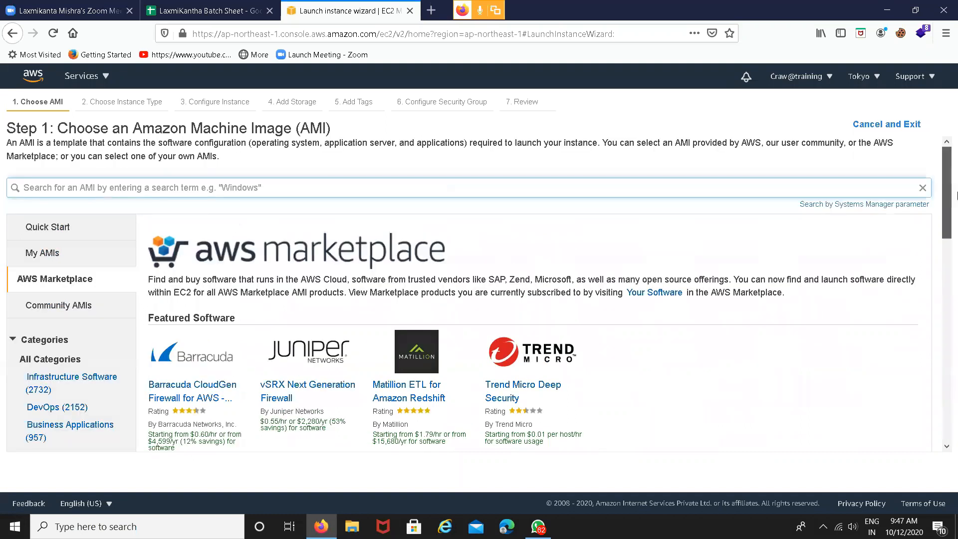
{"action": "left_click", "coordinate": [305, 186]}
{"action": "type", "text": "open"}
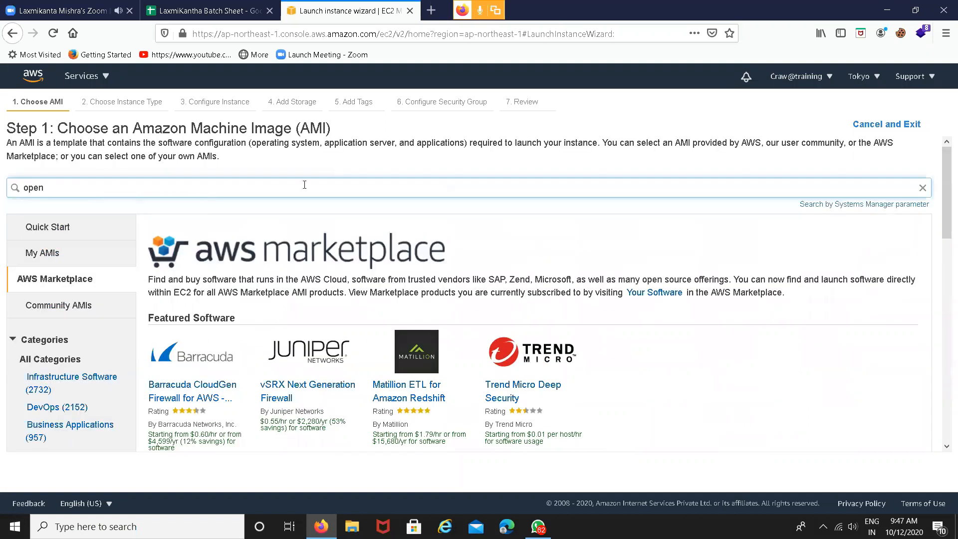
{"action": "type", "text": "vpn"}
{"action": "key", "text": "Return"}
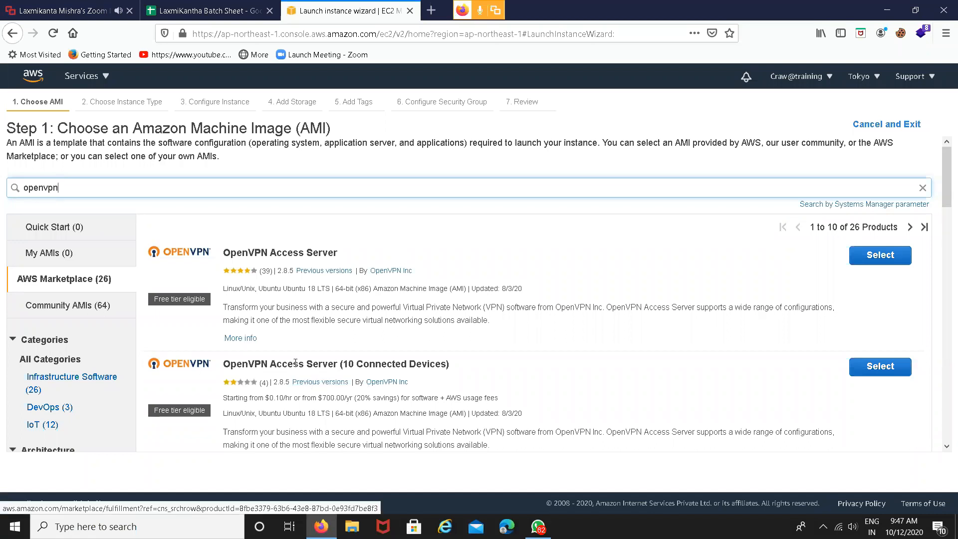
Step: Select the OpenVPN Access Server image, accept its product details, and choose the t2.micro instance type
{"action": "left_click", "coordinate": [892, 255]}
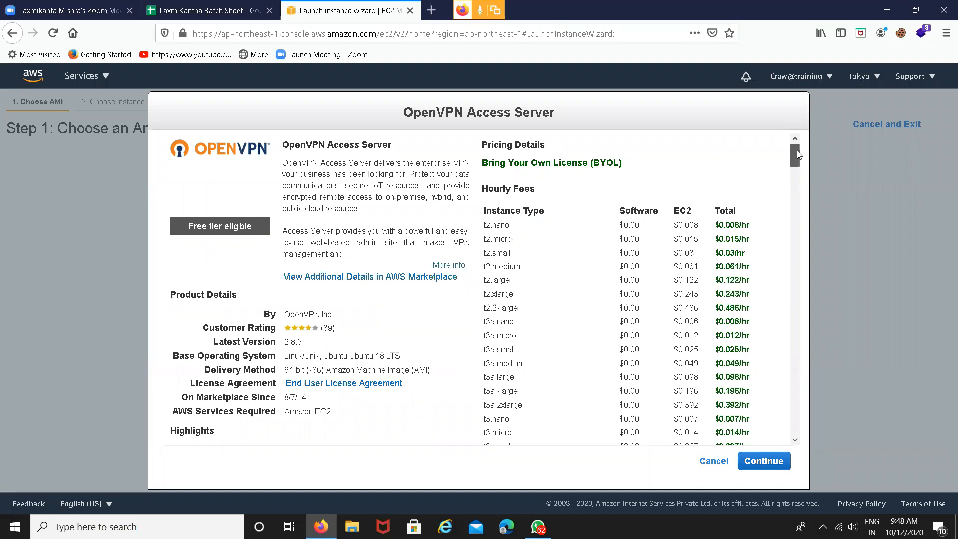
{"action": "left_click", "coordinate": [764, 461]}
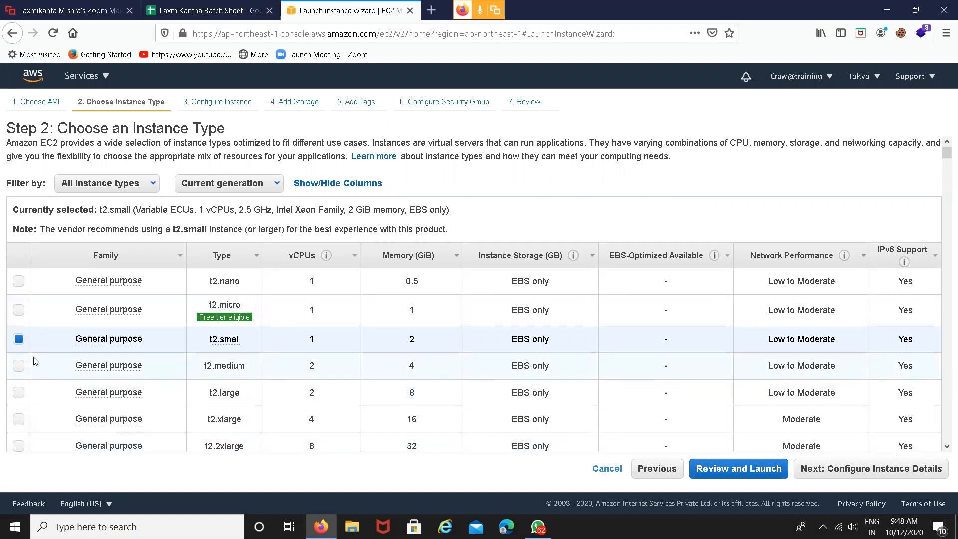
{"action": "mouse_move", "coordinate": [239, 345]}
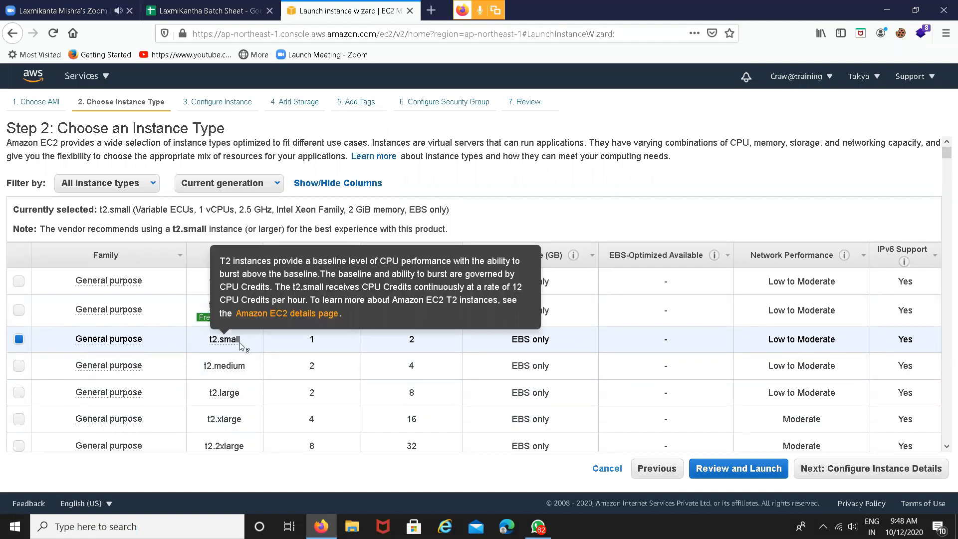
{"action": "left_click", "coordinate": [23, 312]}
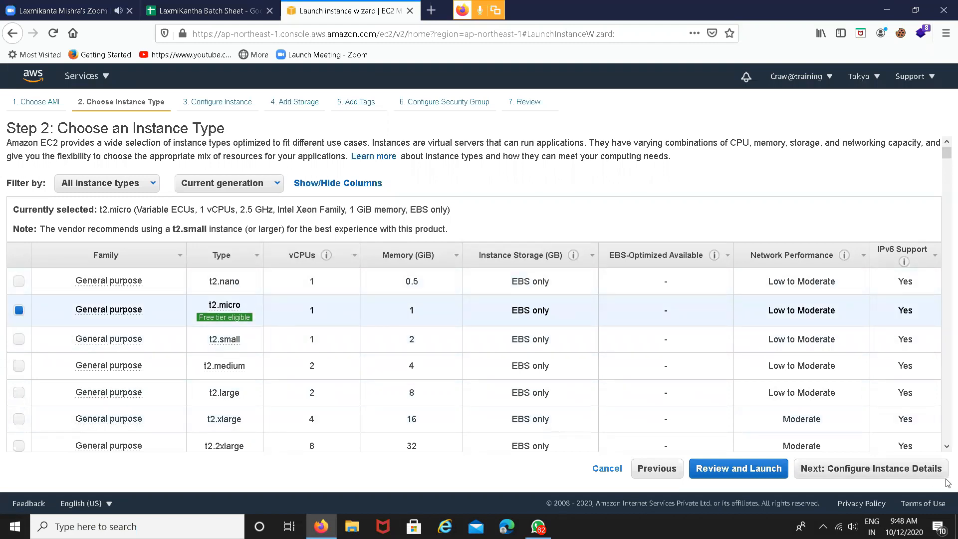
Step: Configure the instance details with network vpc_vpn, subnet public-vpn-sn, and auto-assign public IP set to Enable
{"action": "left_click", "coordinate": [902, 478]}
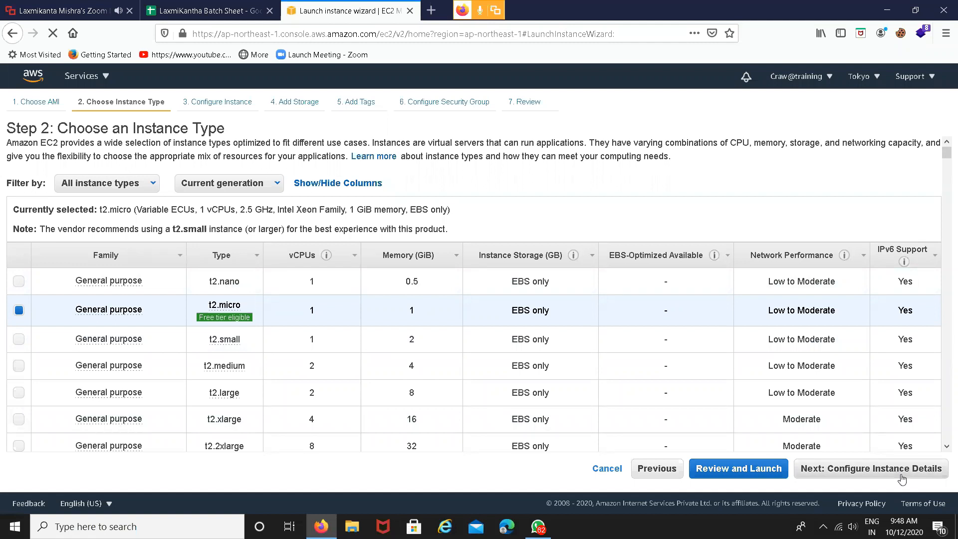
{"action": "left_click", "coordinate": [310, 228]}
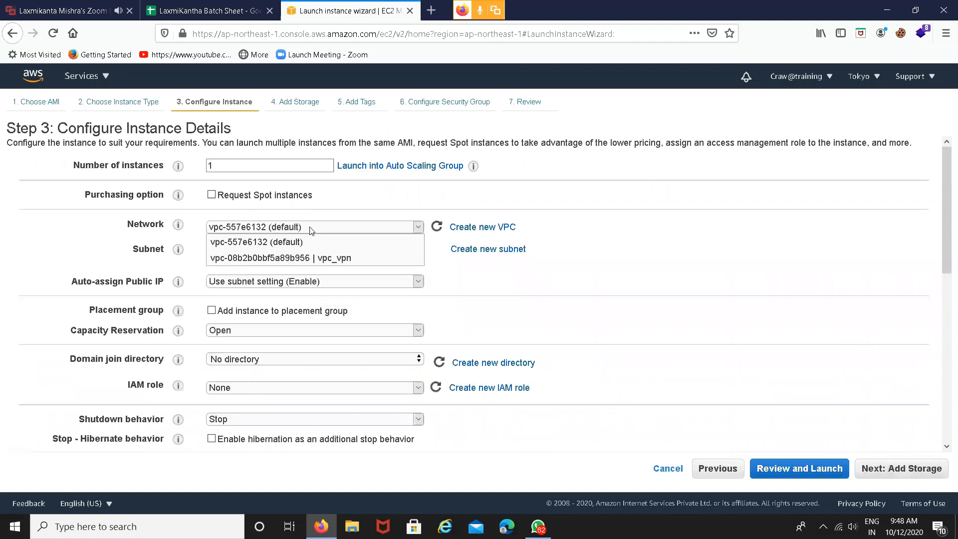
{"action": "left_click", "coordinate": [307, 258]}
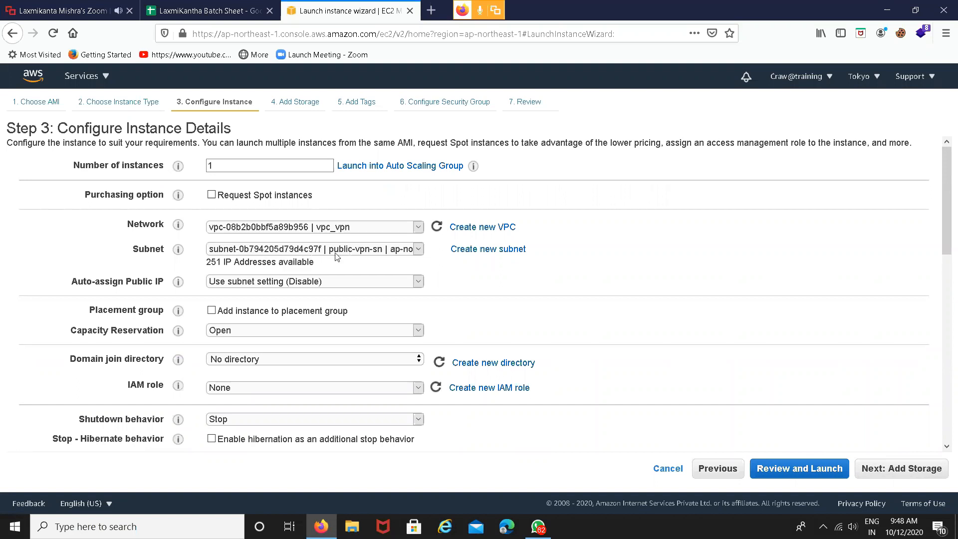
{"action": "left_click", "coordinate": [361, 254]}
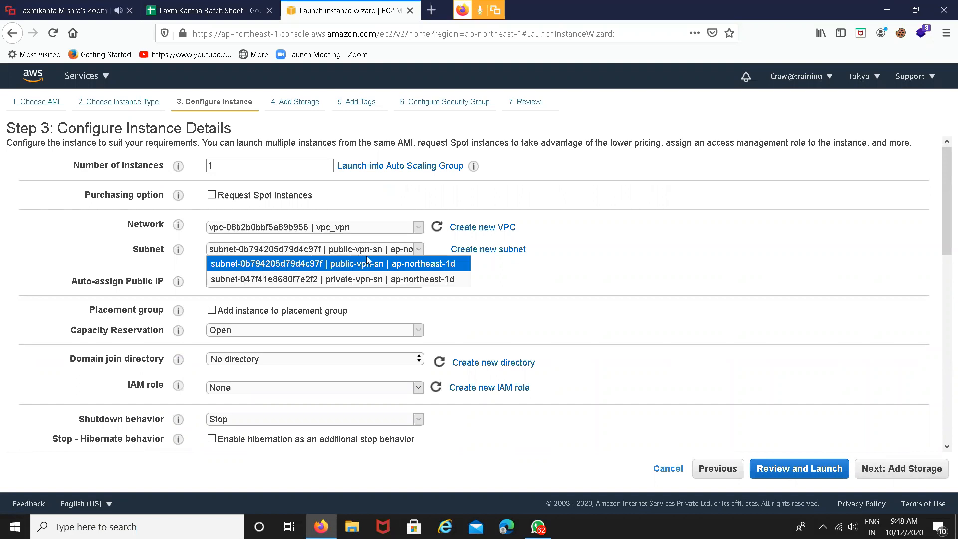
{"action": "left_click", "coordinate": [370, 264]}
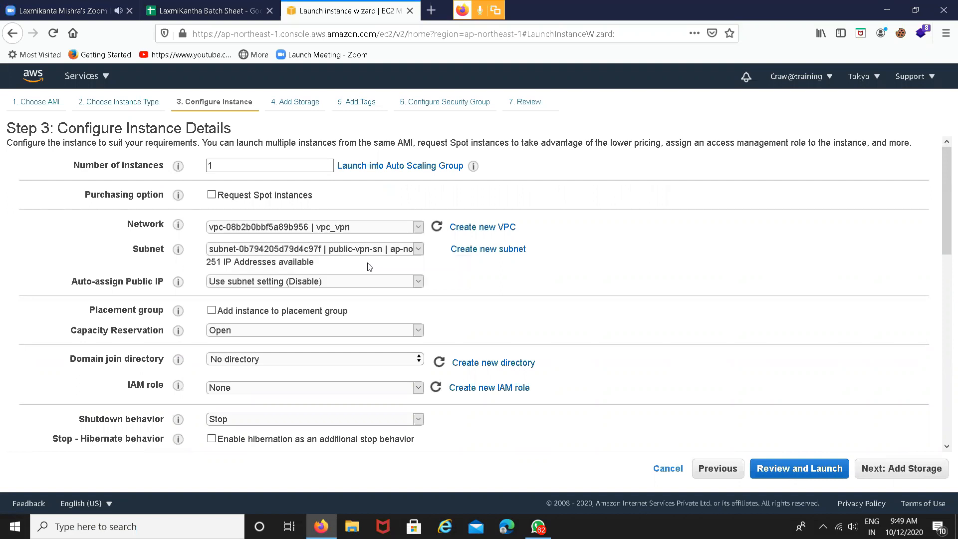
{"action": "left_click", "coordinate": [342, 280]}
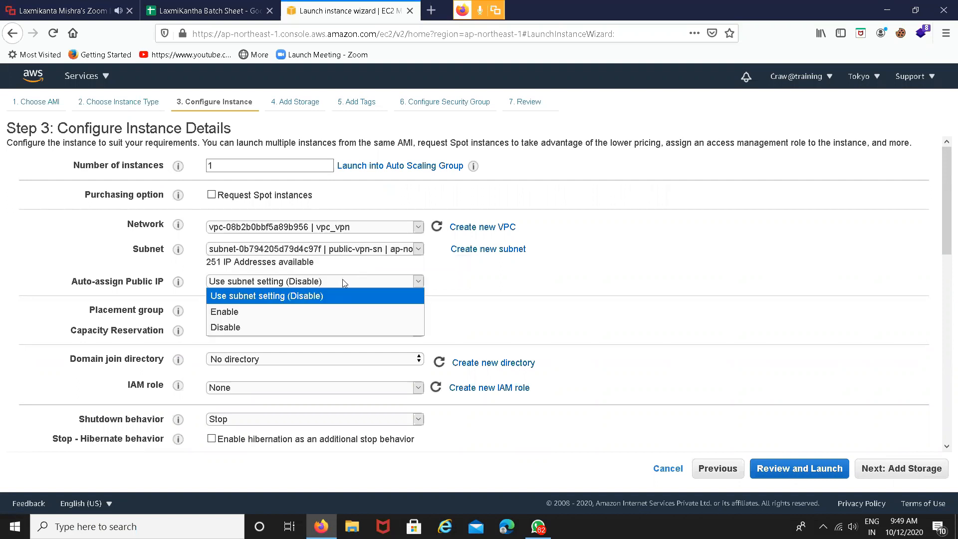
{"action": "left_click", "coordinate": [292, 311]}
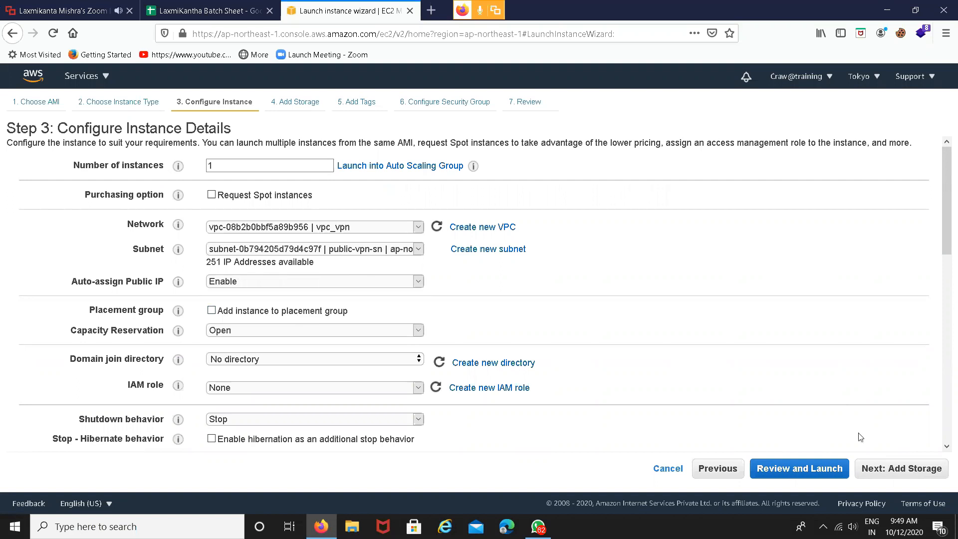
Step: Accept the default storage, add no tags, and proceed to the security group configuration
{"action": "left_click", "coordinate": [892, 473]}
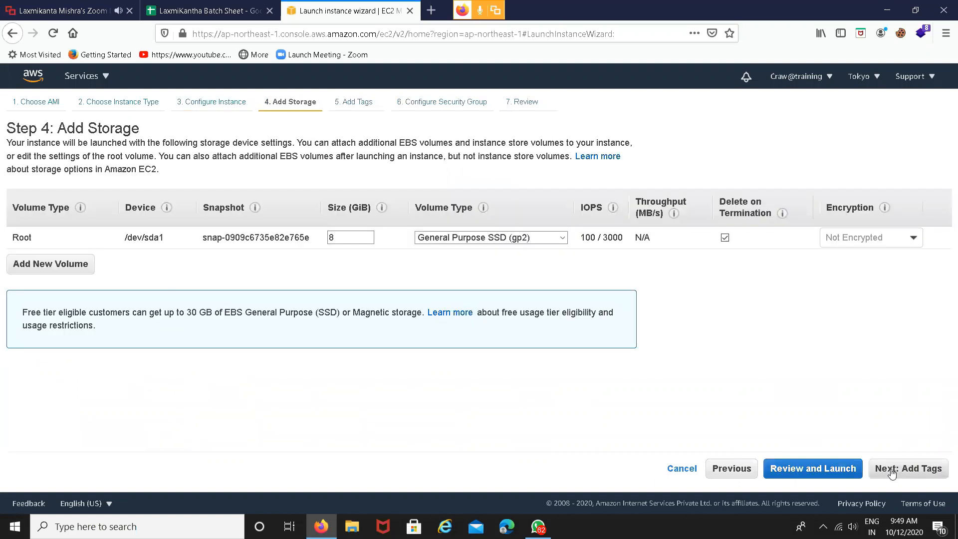
{"action": "left_click", "coordinate": [893, 474]}
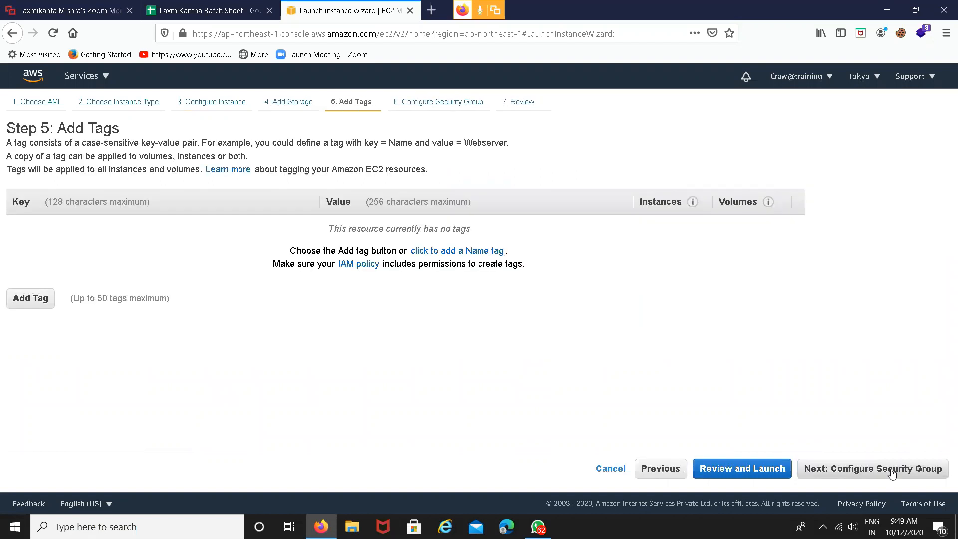
{"action": "left_click", "coordinate": [893, 474]}
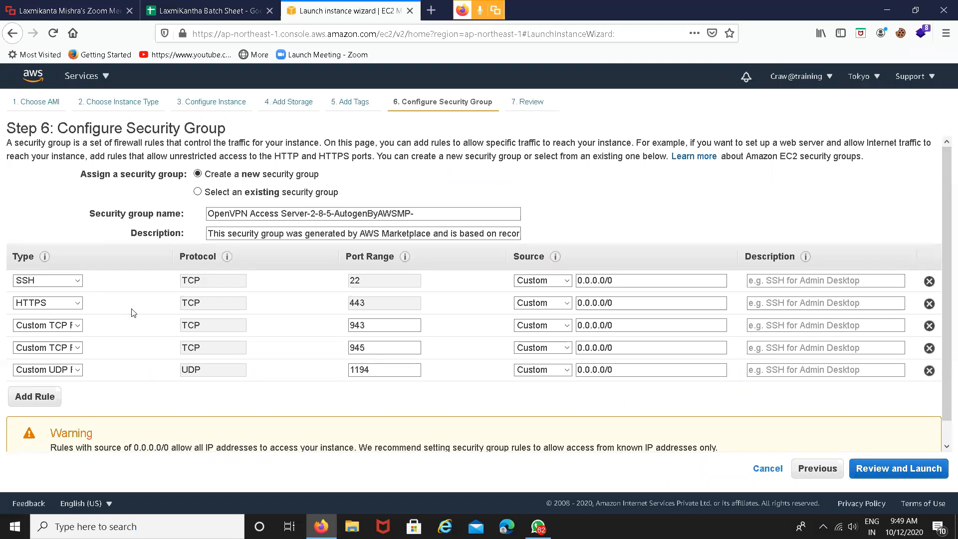
Step: Set the source of all five security group rules (SSH, HTTPS, TCP 943, TCP 945, UDP 1194) to Anywhere
{"action": "left_click", "coordinate": [544, 281]}
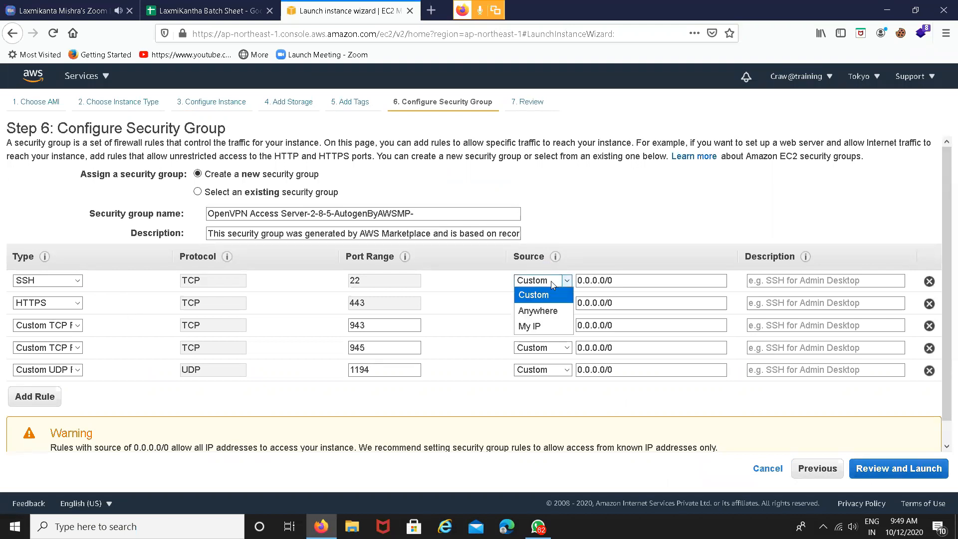
{"action": "left_click", "coordinate": [542, 311]}
{"action": "left_click", "coordinate": [540, 305]}
{"action": "left_click", "coordinate": [541, 326]}
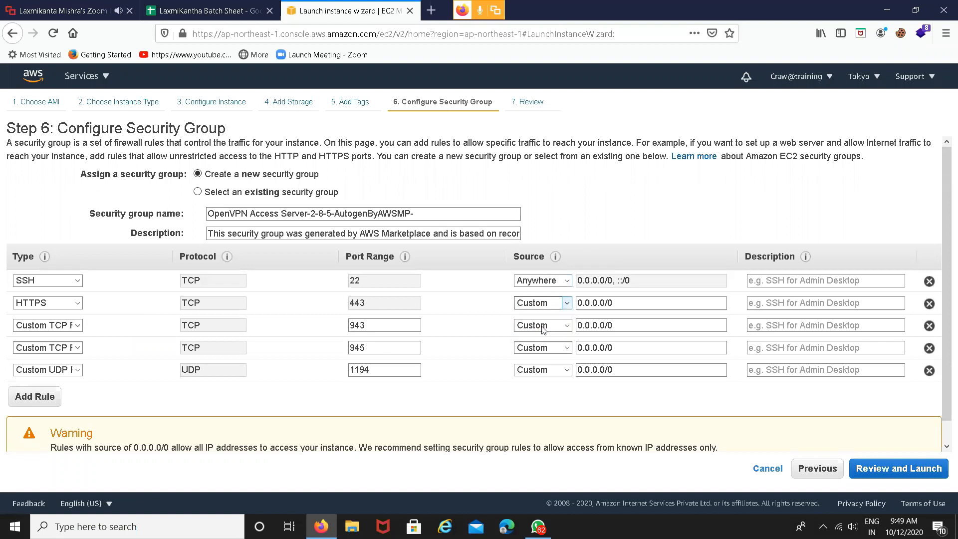
{"action": "left_click", "coordinate": [541, 325]}
{"action": "left_click", "coordinate": [542, 353]}
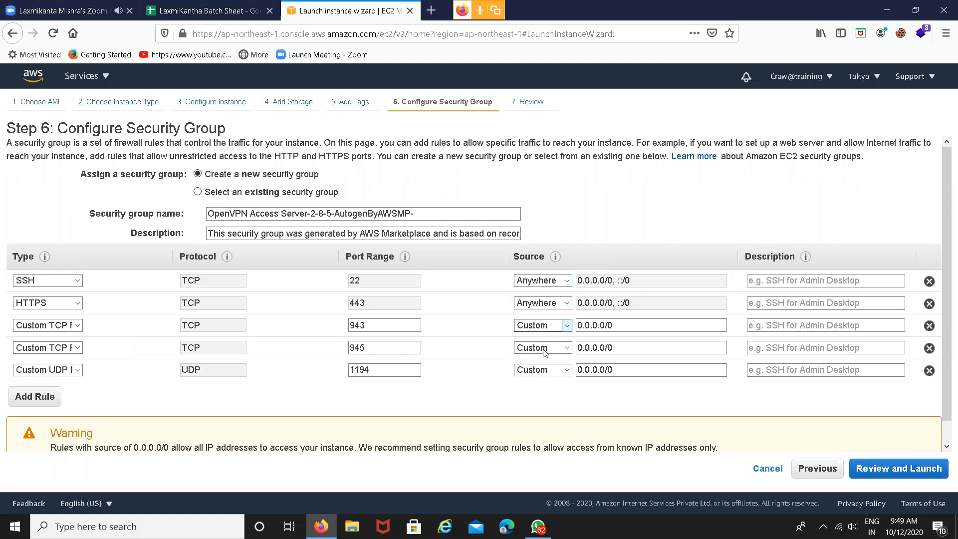
{"action": "left_click", "coordinate": [541, 348]}
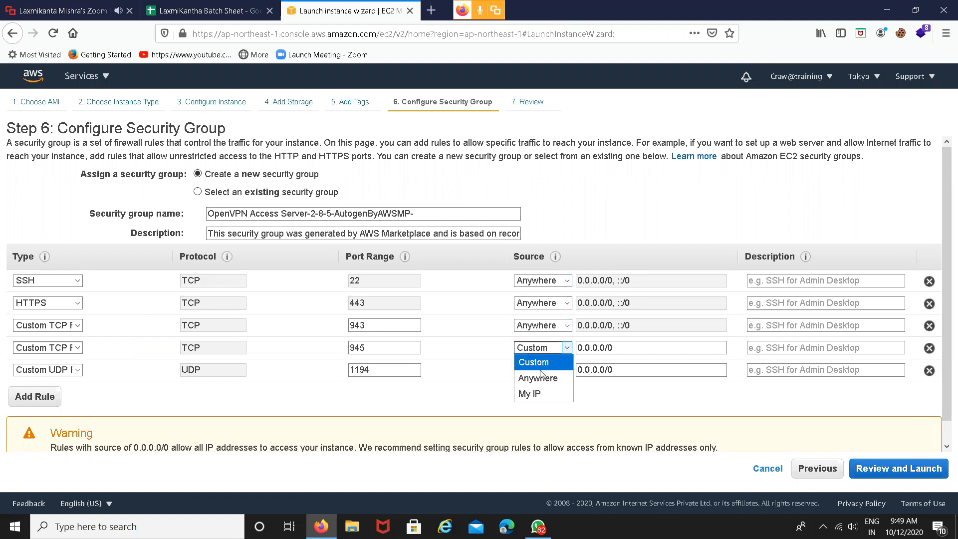
{"action": "left_click", "coordinate": [541, 374]}
{"action": "left_click", "coordinate": [540, 375]}
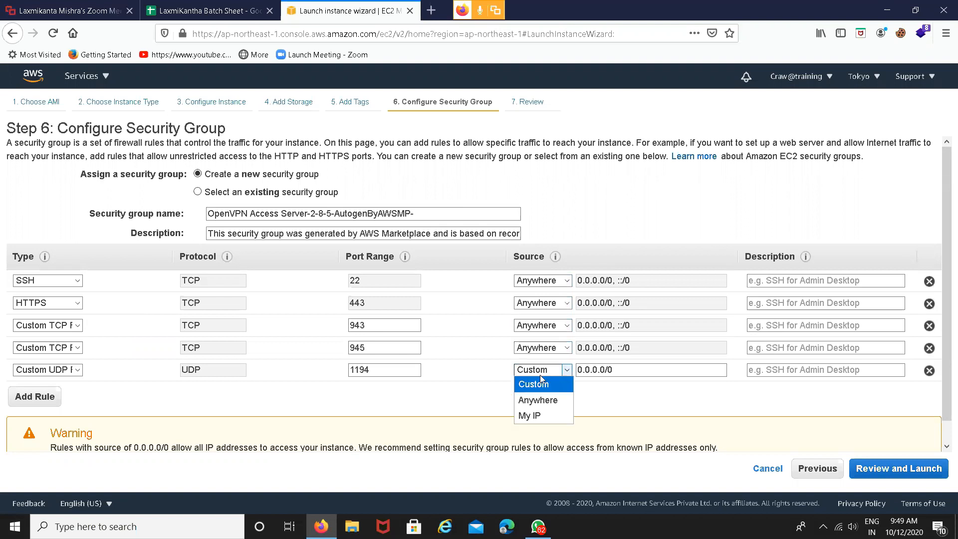
{"action": "left_click", "coordinate": [538, 400]}
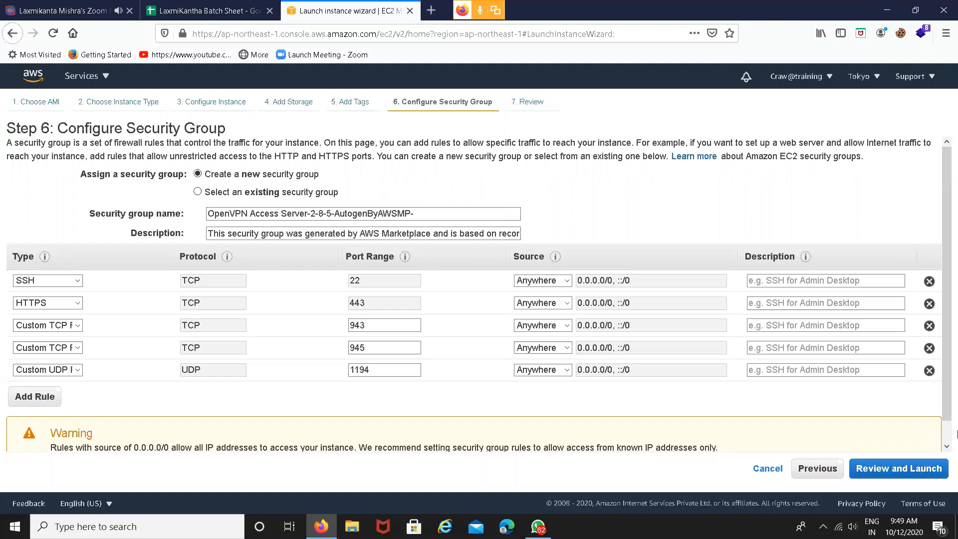
Step: Proceed to the launch review and check the AMI details, instance type, and security group sections
{"action": "left_click", "coordinate": [893, 472]}
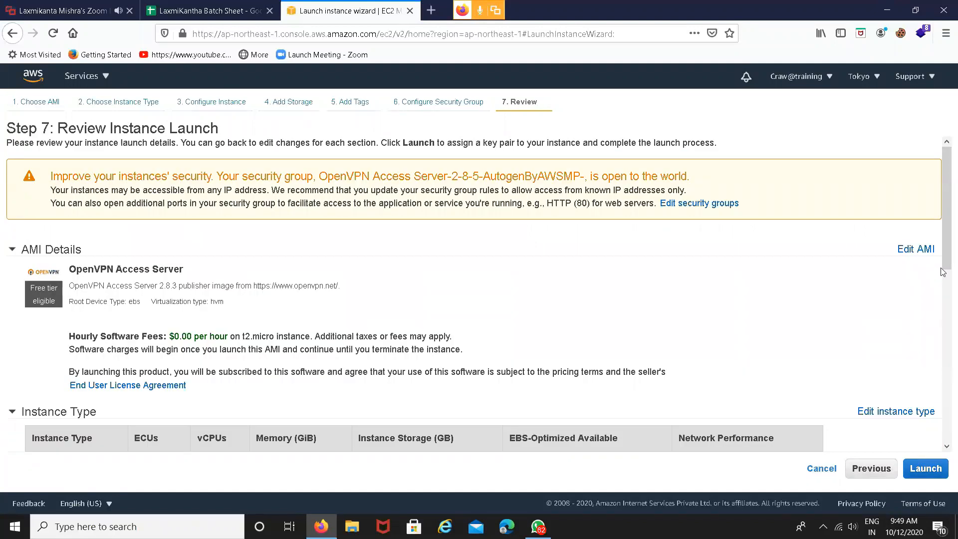
{"action": "scroll", "coordinate": [948, 270], "scroll_direction": "down", "scroll_amount": 1}
{"action": "mouse_move", "coordinate": [948, 270]}
{"action": "left_mouse_down"}
{"action": "mouse_move", "coordinate": [944, 284]}
{"action": "mouse_move", "coordinate": [948, 263]}
{"action": "left_mouse_up"}
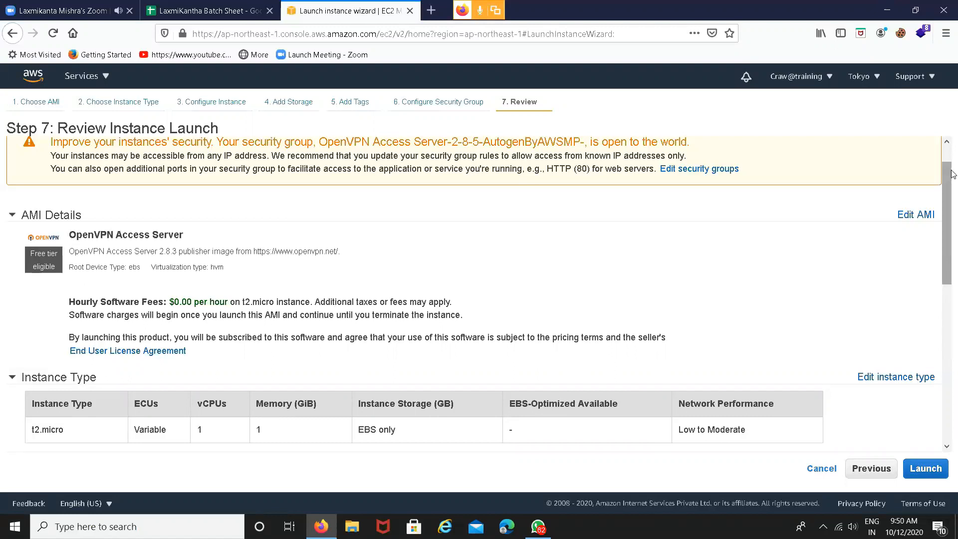
{"action": "left_click_drag", "start_coordinate": [951, 171], "coordinate": [955, 142]}
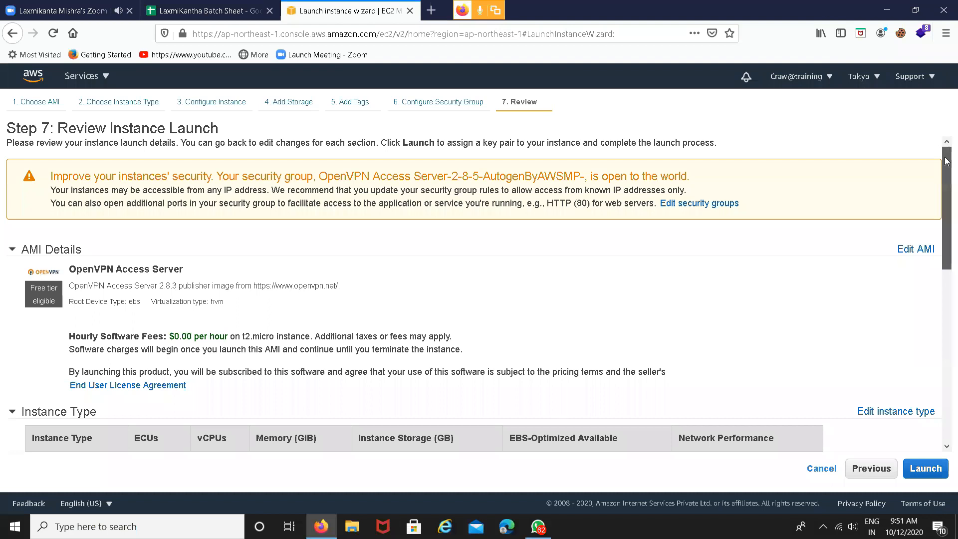
{"action": "left_click_drag", "start_coordinate": [947, 161], "coordinate": [947, 223]}
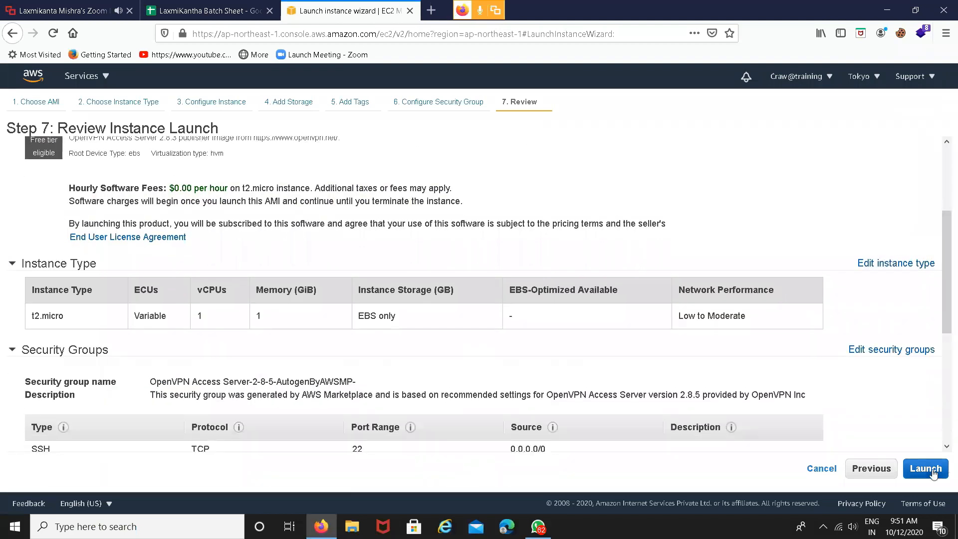
Step: Create a new named key pair for the launch and download its private key file, opening it in Notepad and then minimizing it
{"action": "left_click", "coordinate": [926, 469]}
{"action": "left_click", "coordinate": [464, 308]}
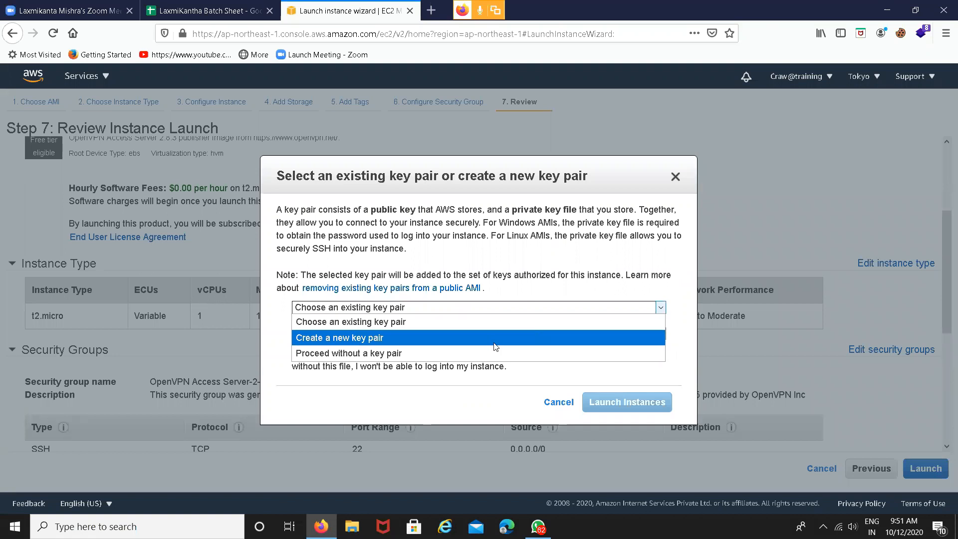
{"action": "key", "text": "Escape"}
{"action": "key", "text": "Down"}
{"action": "left_click", "coordinate": [412, 334]}
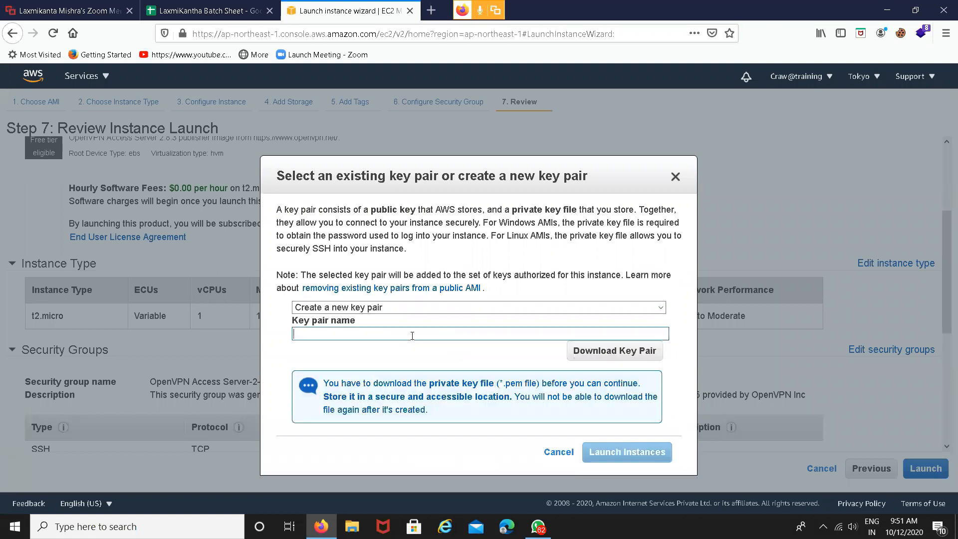
{"action": "type", "text": "vpn-puneet"}
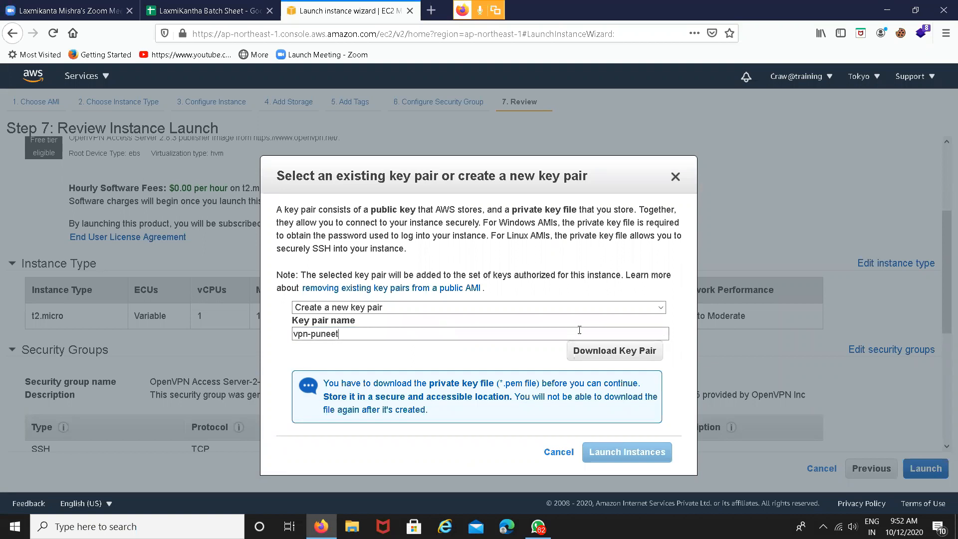
{"action": "left_click", "coordinate": [587, 352]}
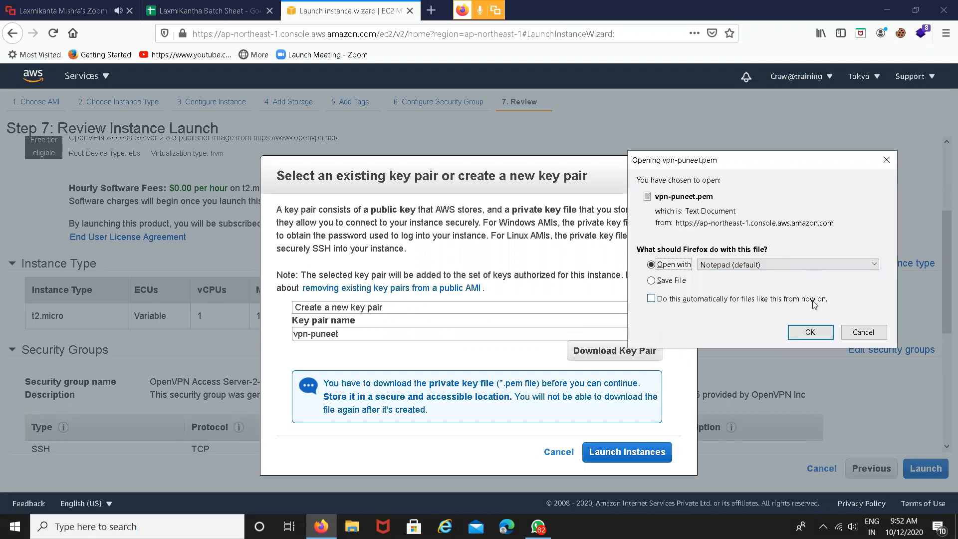
{"action": "left_click", "coordinate": [808, 332]}
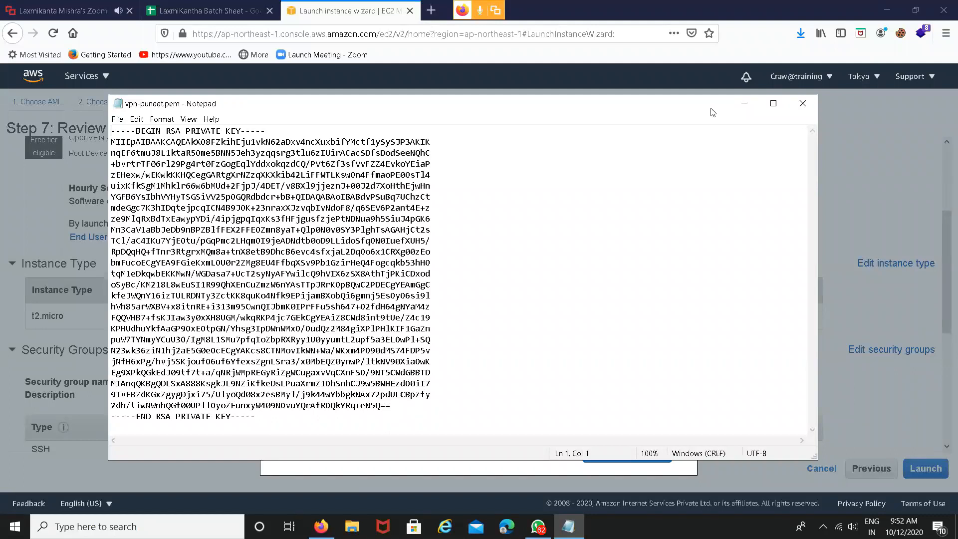
{"action": "left_click", "coordinate": [743, 104]}
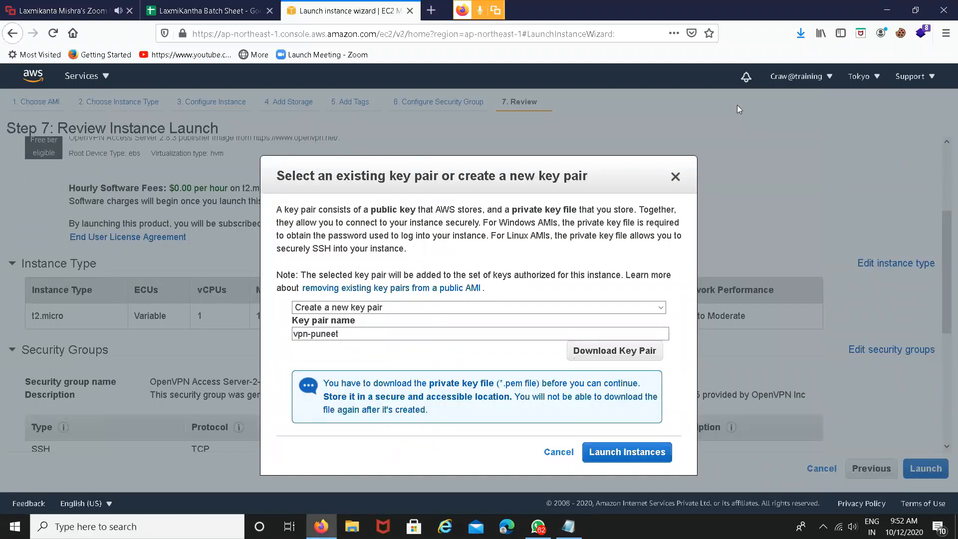
Step: Launch the OpenVPN Access Server instance and go to the instances list
{"action": "left_click", "coordinate": [616, 455]}
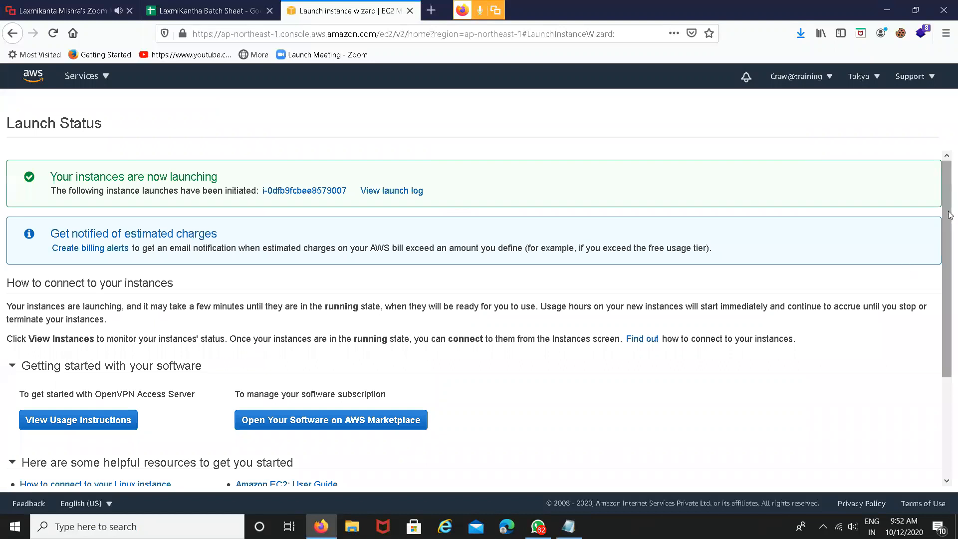
{"action": "scroll", "coordinate": [947, 212], "scroll_direction": "down", "scroll_amount": 1}
{"action": "scroll", "coordinate": [957, 302], "scroll_direction": "down", "scroll_amount": 4}
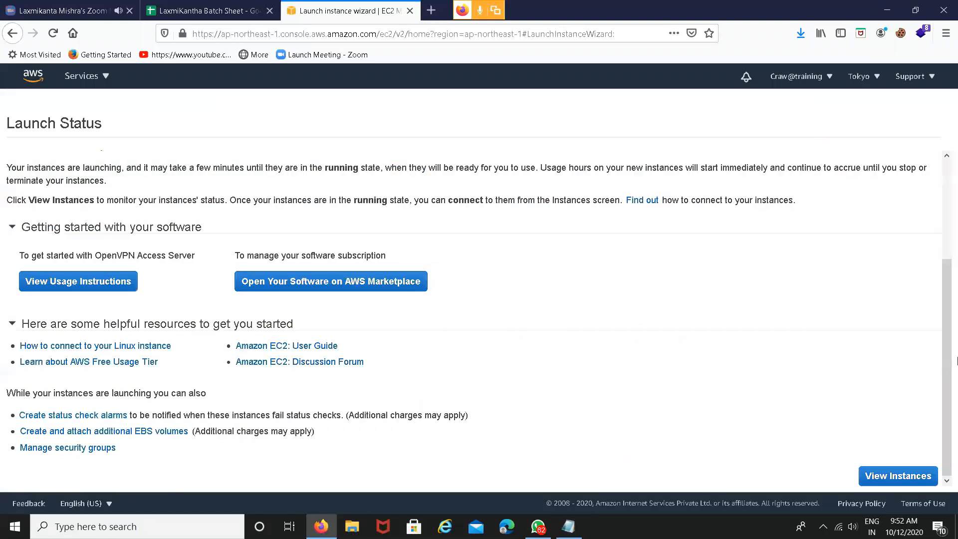
{"action": "left_click", "coordinate": [913, 477]}
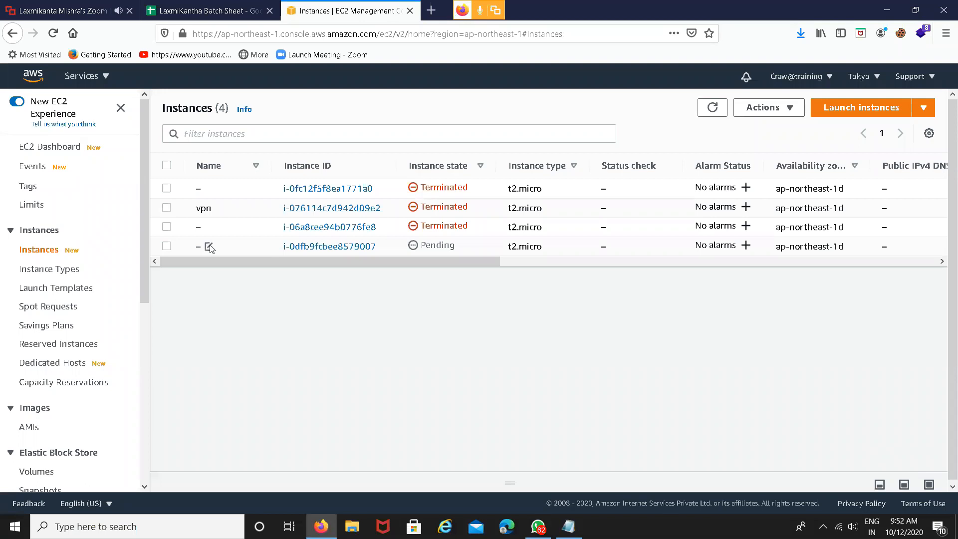
Step: Name the newly launched instance openvpn and save the name
{"action": "left_click", "coordinate": [209, 247]}
{"action": "type", "text": "open"}
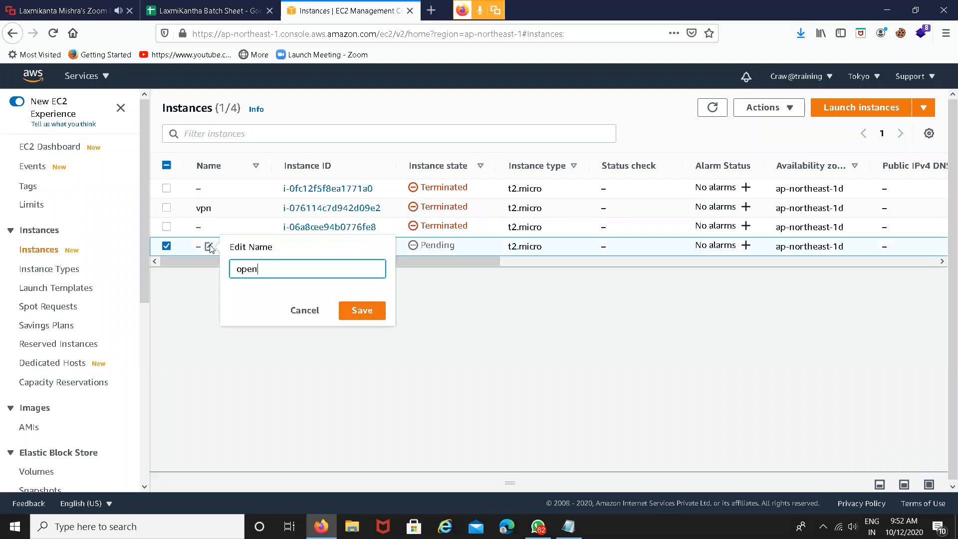
{"action": "type", "text": "vpn"}
{"action": "left_click", "coordinate": [362, 310]}
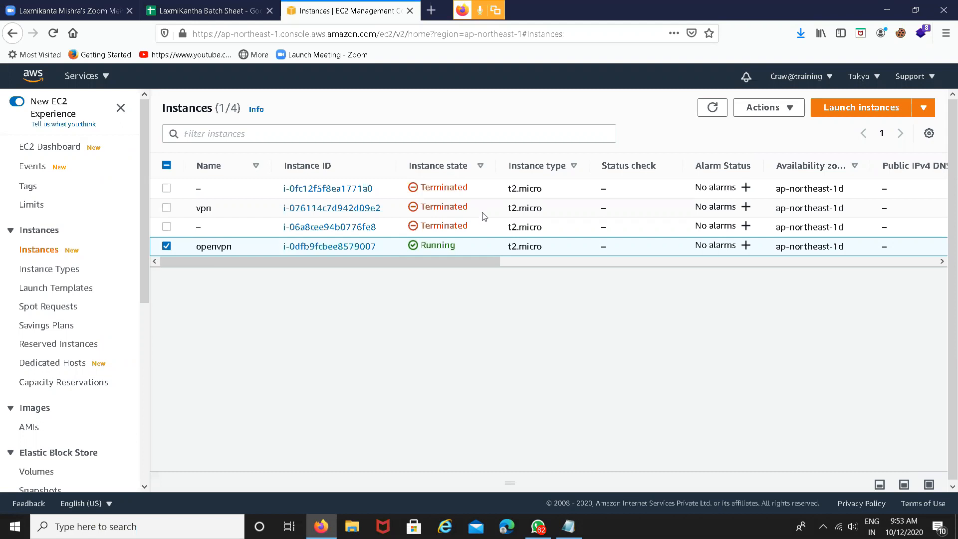
Step: Start launching a Microsoft Windows Server 2019 Base t2.micro instance in vpc_vpn's private-vpn-sn subnet, with public IP auto-assignment disabled
{"action": "left_click", "coordinate": [855, 114]}
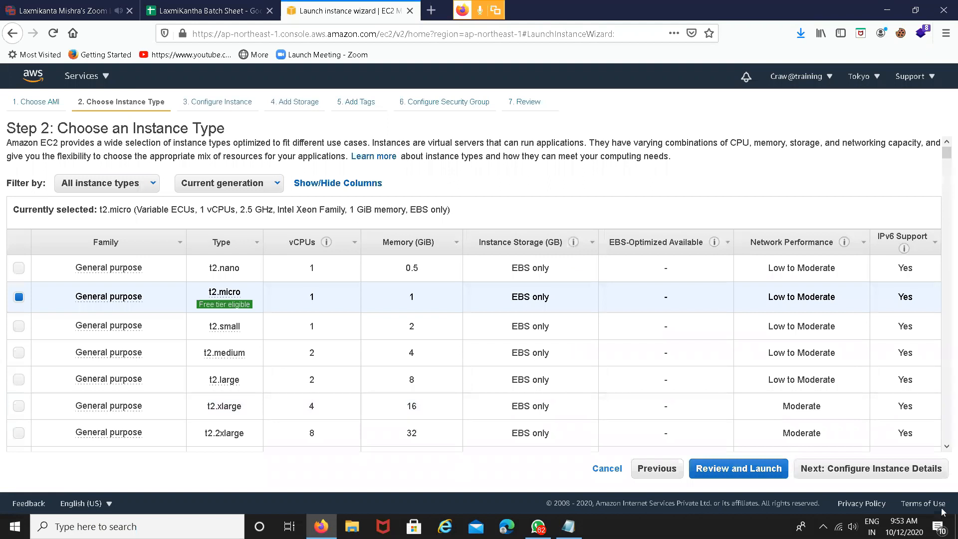
{"action": "left_click", "coordinate": [912, 473]}
{"action": "left_click", "coordinate": [381, 227]}
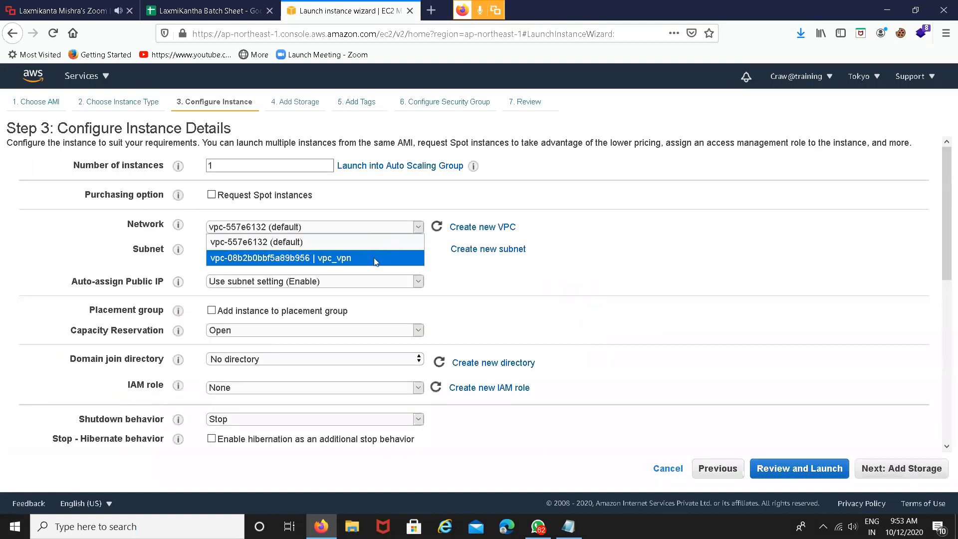
{"action": "left_click", "coordinate": [376, 258]}
{"action": "left_click", "coordinate": [372, 249]}
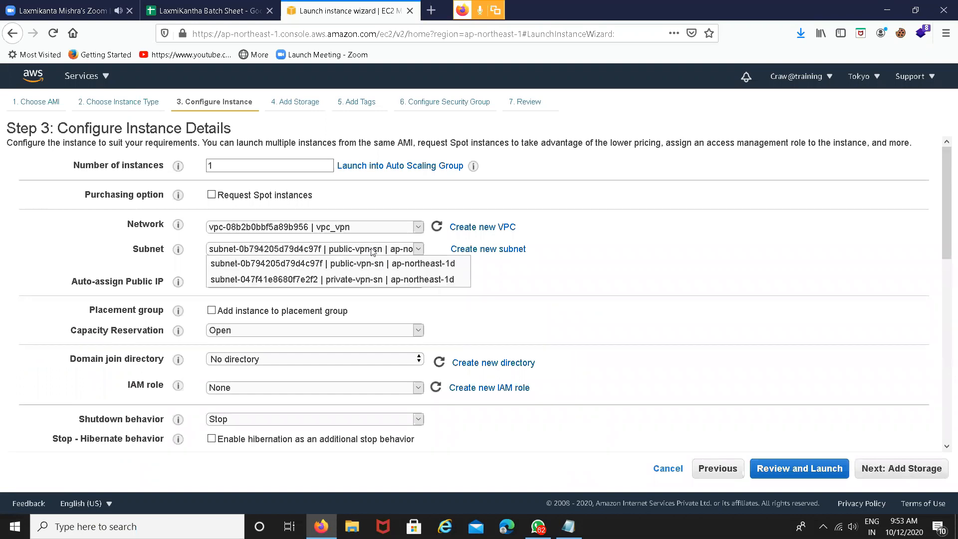
{"action": "left_click", "coordinate": [360, 280]}
{"action": "left_click", "coordinate": [359, 282]}
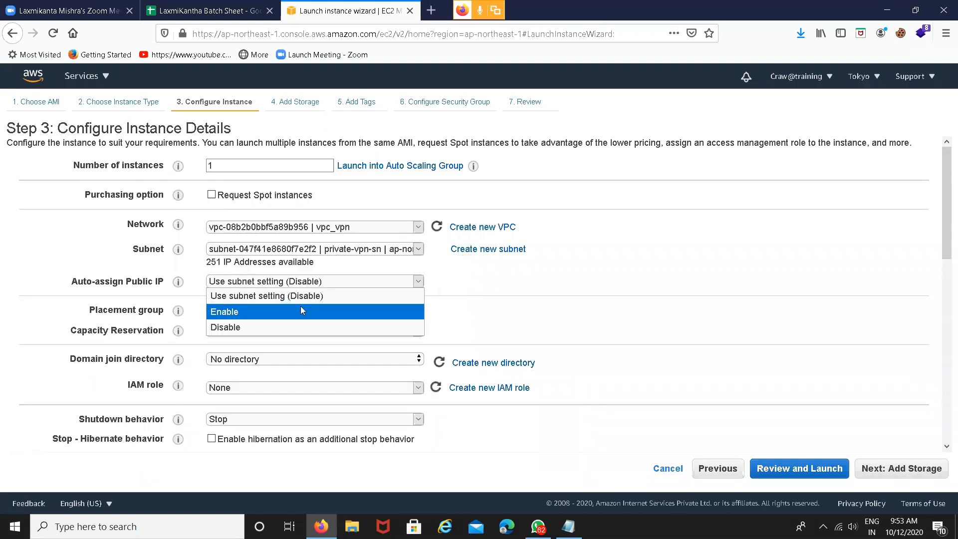
{"action": "left_click", "coordinate": [280, 324]}
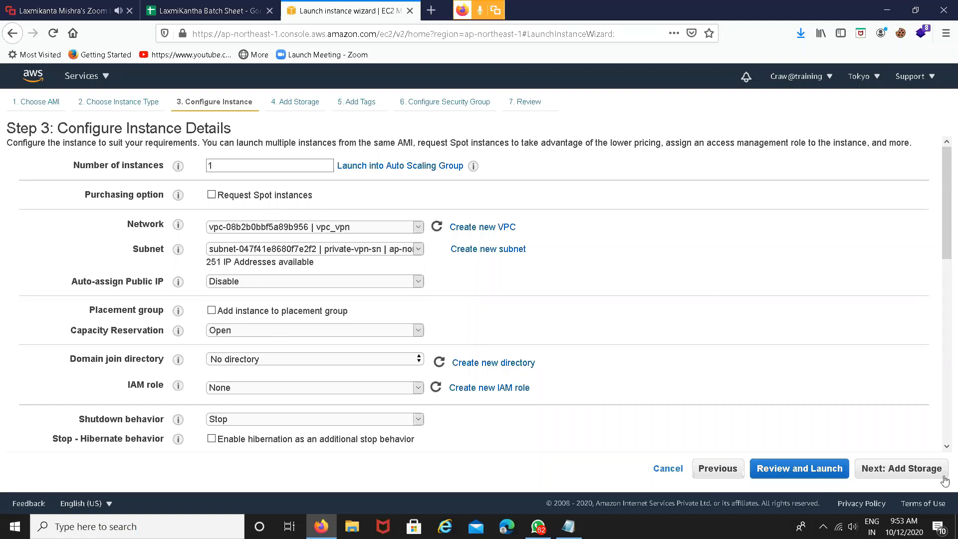
Step: Keep the default storage and tags, and add a security group rule allowing All ICMP - IPv4 from Anywhere
{"action": "left_click", "coordinate": [916, 469]}
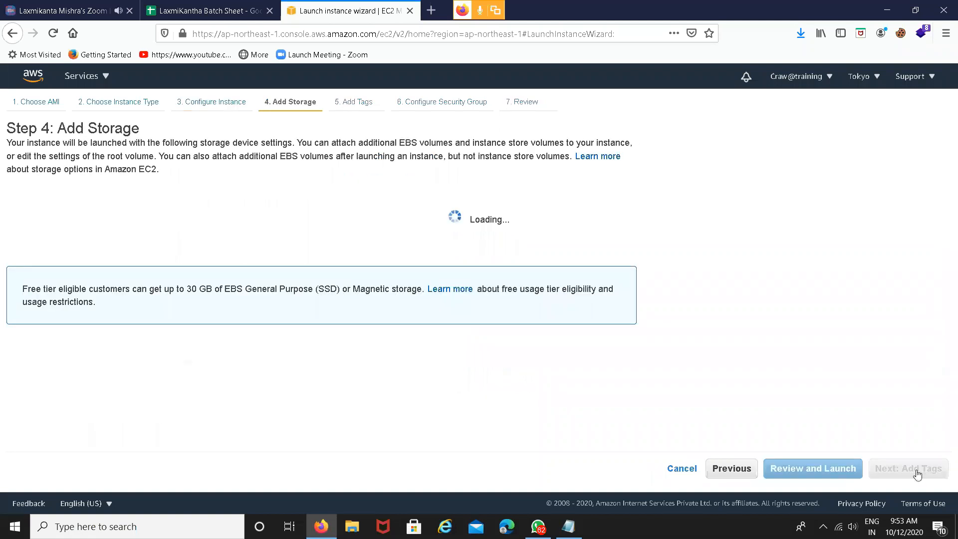
{"action": "left_click", "coordinate": [909, 471]}
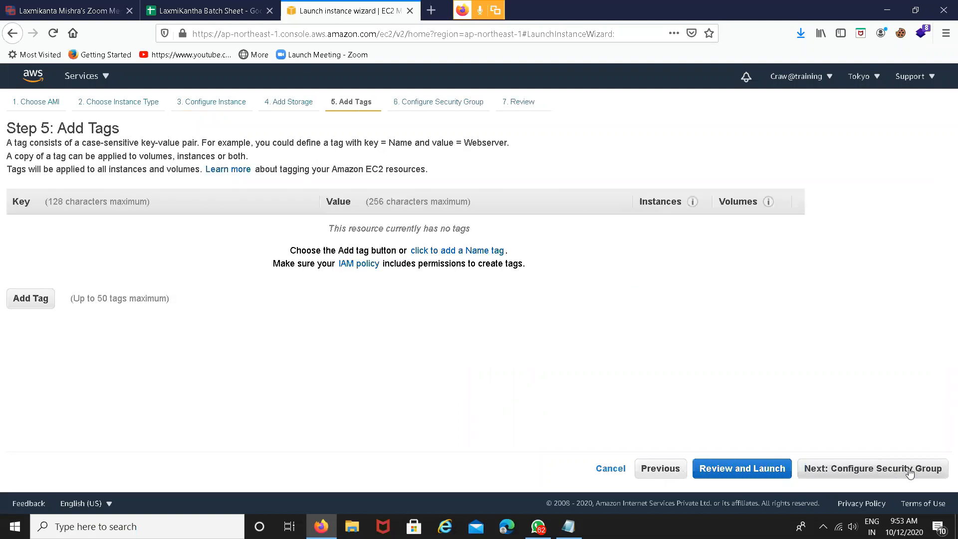
{"action": "left_click", "coordinate": [909, 471]}
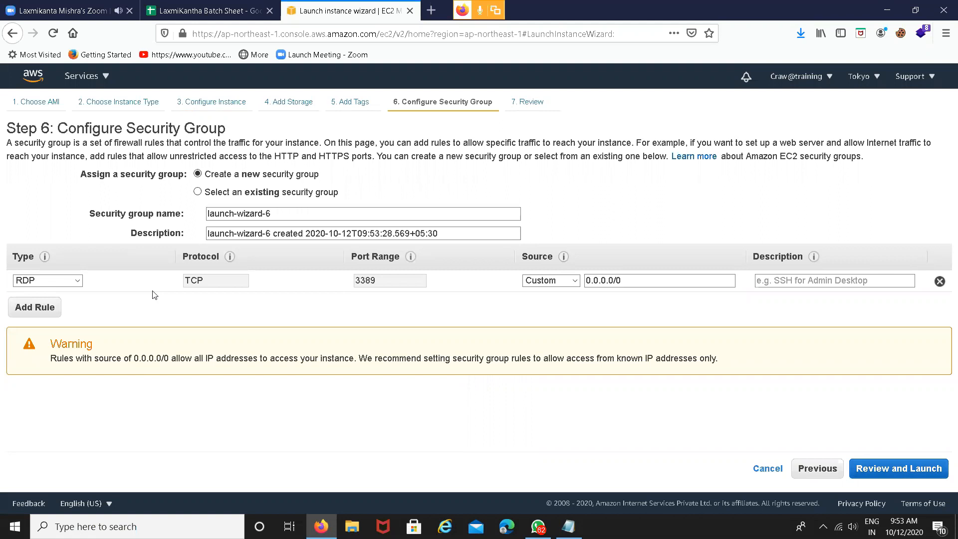
{"action": "left_click", "coordinate": [48, 308]}
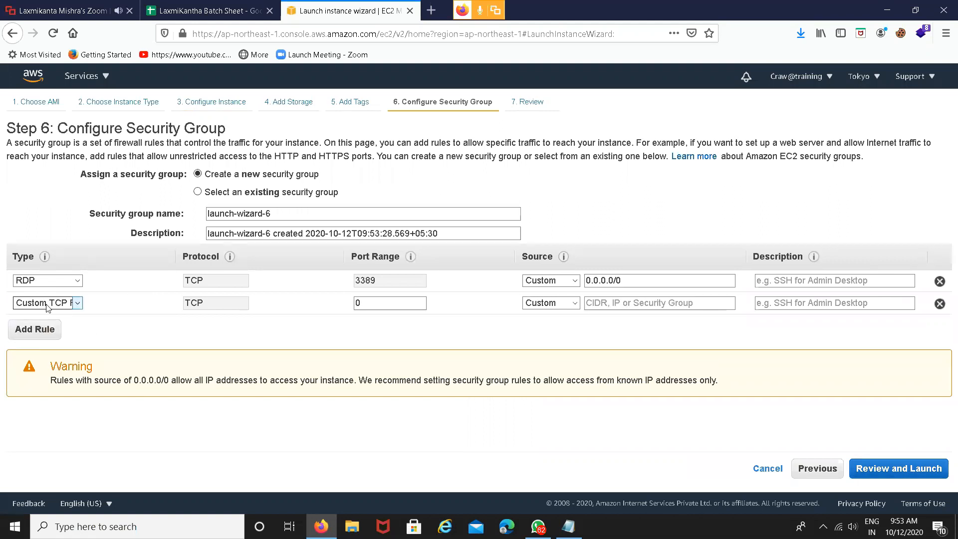
{"action": "left_click", "coordinate": [47, 304]}
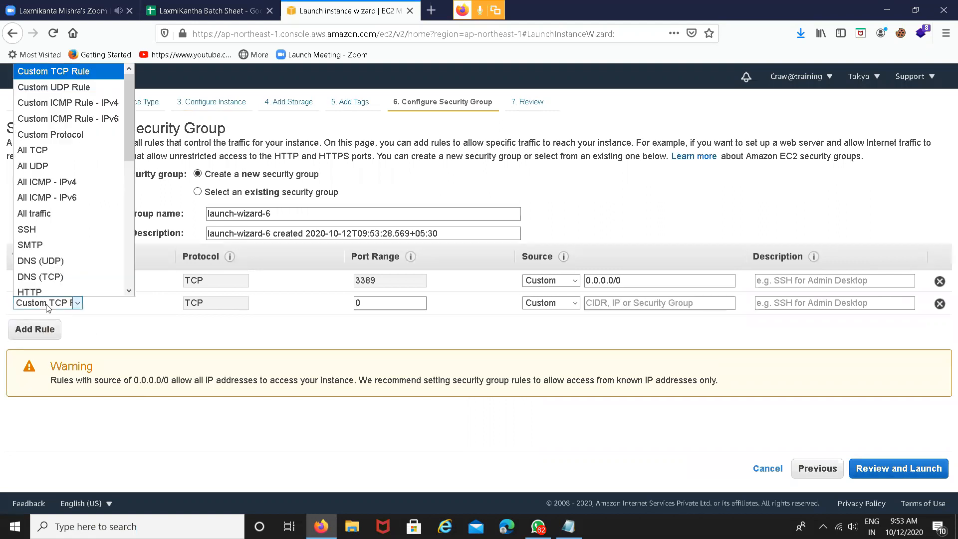
{"action": "left_click", "coordinate": [98, 189]}
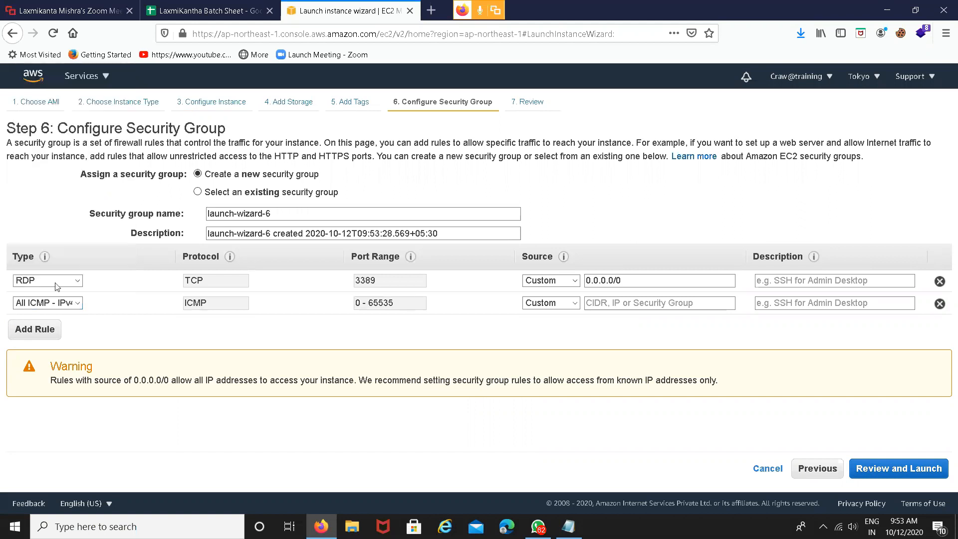
{"action": "left_click", "coordinate": [75, 304]}
{"action": "left_click", "coordinate": [561, 303]}
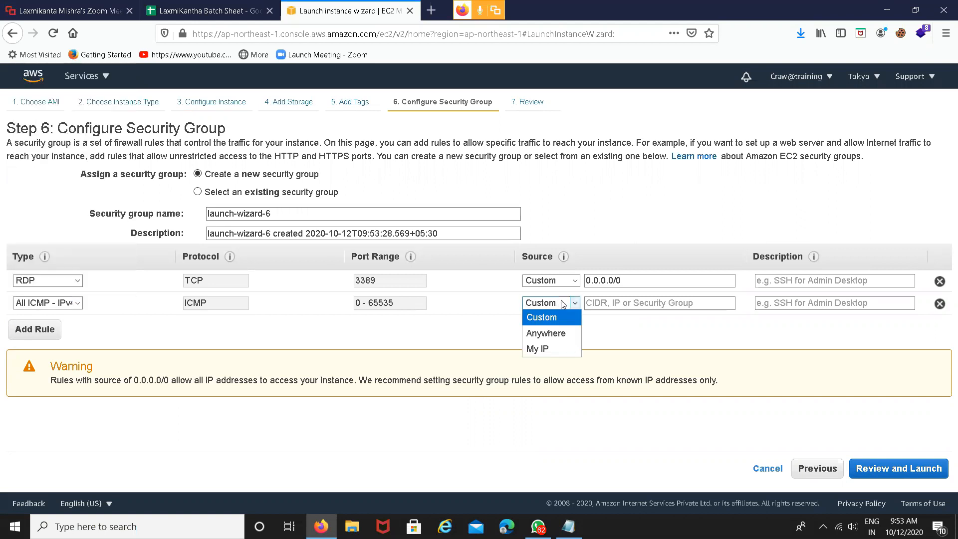
{"action": "left_click", "coordinate": [561, 333]}
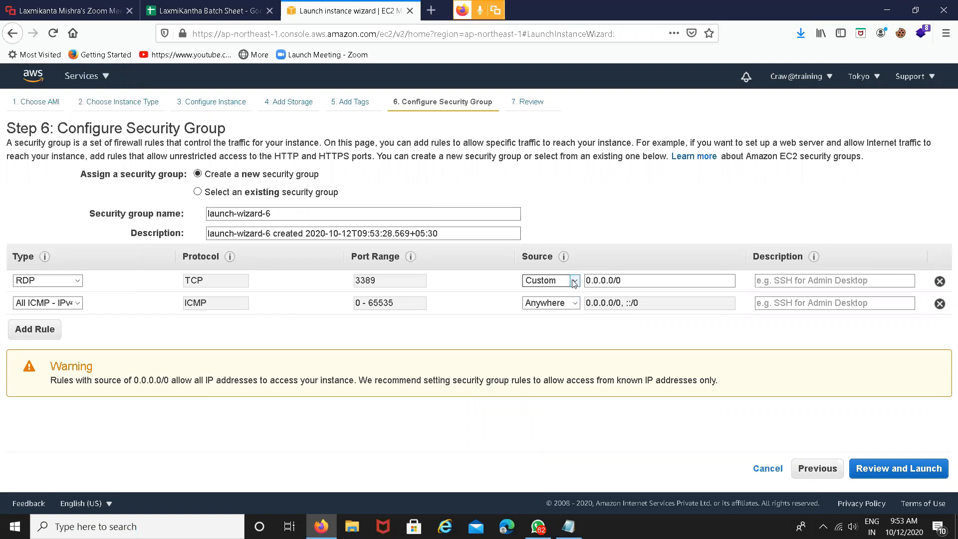
Step: Check the source ranges of the RDP and ICMP rules and continue to the launch review
{"action": "left_click", "coordinate": [626, 281]}
{"action": "left_click_drag", "start_coordinate": [626, 281], "coordinate": [585, 281]}
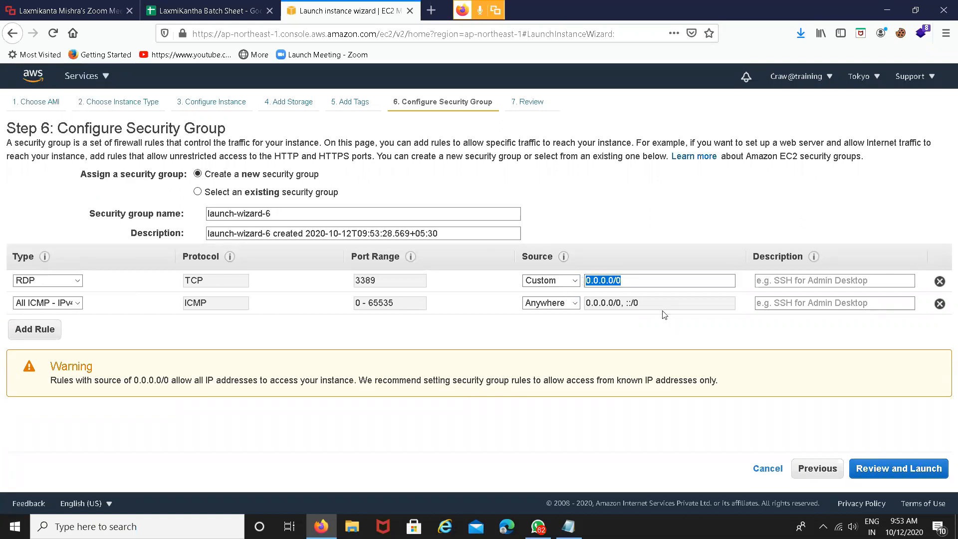
{"action": "left_click", "coordinate": [654, 305]}
{"action": "left_click_drag", "start_coordinate": [654, 305], "coordinate": [573, 313]}
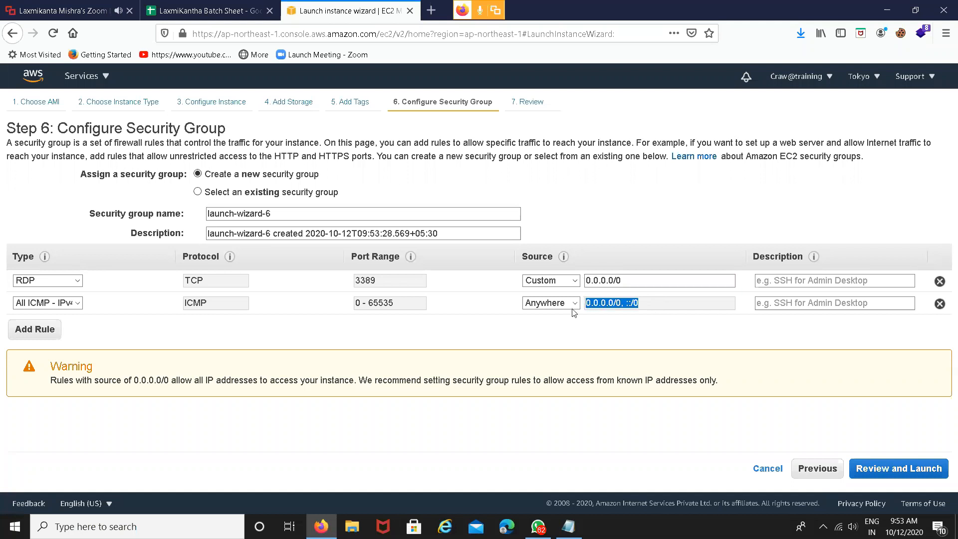
{"action": "left_click", "coordinate": [897, 469]}
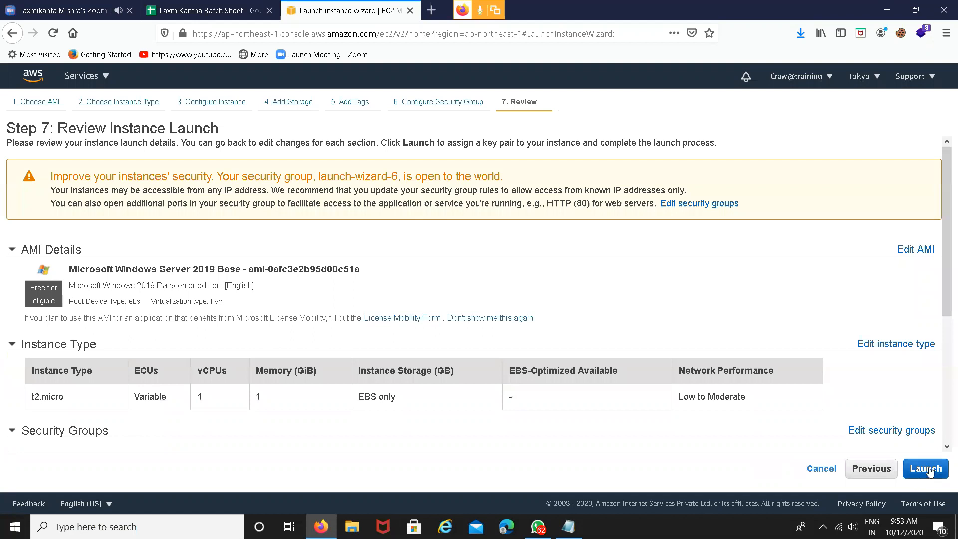
Step: Start the launch with a new key pair and name it win-vpn
{"action": "left_click", "coordinate": [926, 469]}
{"action": "left_click", "coordinate": [440, 307]}
{"action": "left_click", "coordinate": [396, 336]}
{"action": "type", "text": "vpn-puneet"}
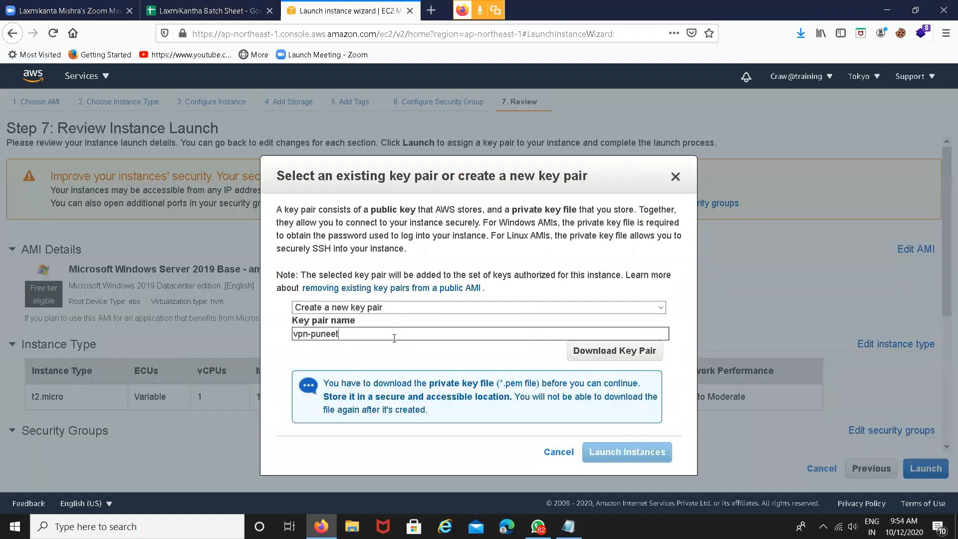
{"action": "key", "text": "BackSpace"}
{"action": "key", "text": "BackSpace"}
{"action": "key", "text": "BackSpace"}
{"action": "key", "text": "BackSpace"}
{"action": "key", "text": "BackSpace"}
{"action": "key", "text": "BackSpace"}
{"action": "key", "text": "BackSpace"}
{"action": "key", "text": "BackSpace"}
{"action": "key", "text": "BackSpace"}
{"action": "type", "text": "win-vpn"}
Step: Download the win-vpn private key file, opening it in Notepad and then minimizing it
{"action": "left_click", "coordinate": [589, 352]}
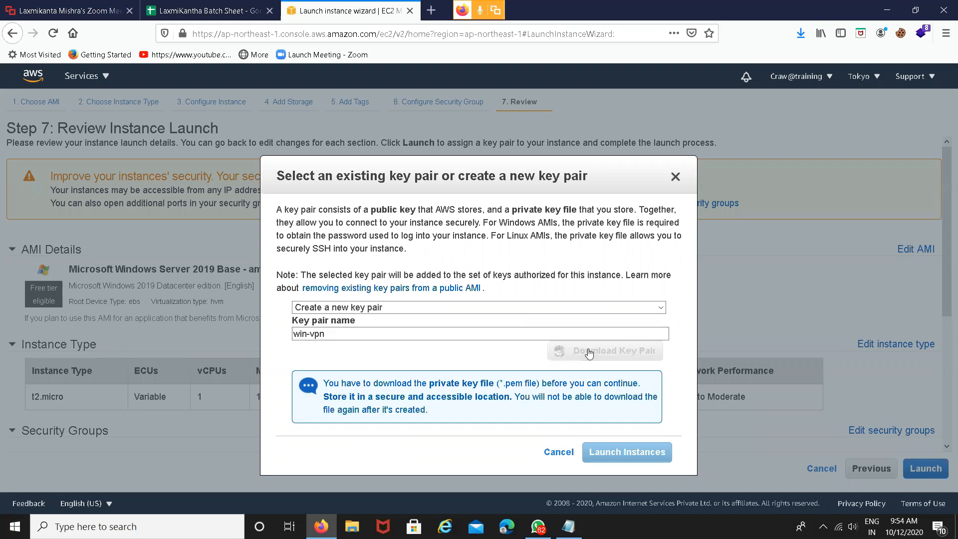
{"action": "left_click", "coordinate": [815, 334]}
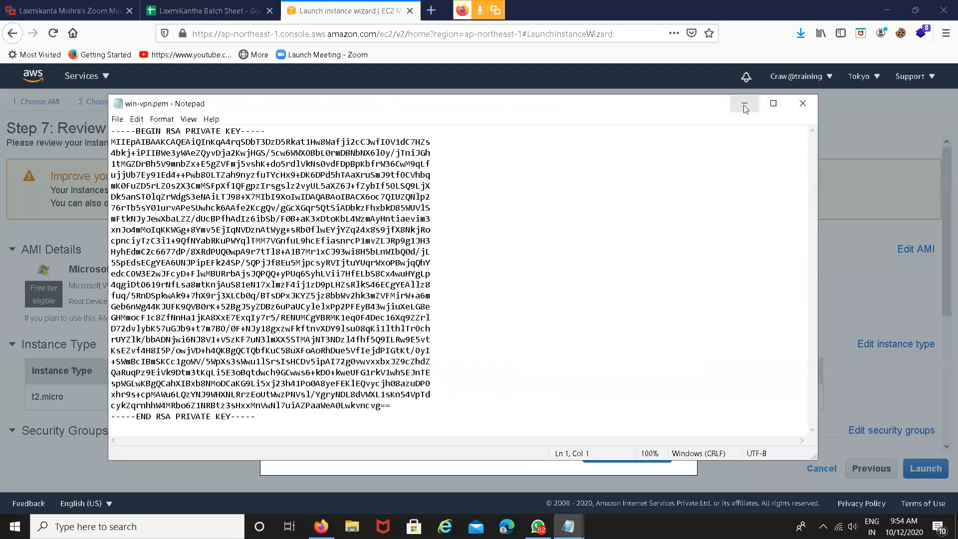
{"action": "left_click", "coordinate": [744, 104]}
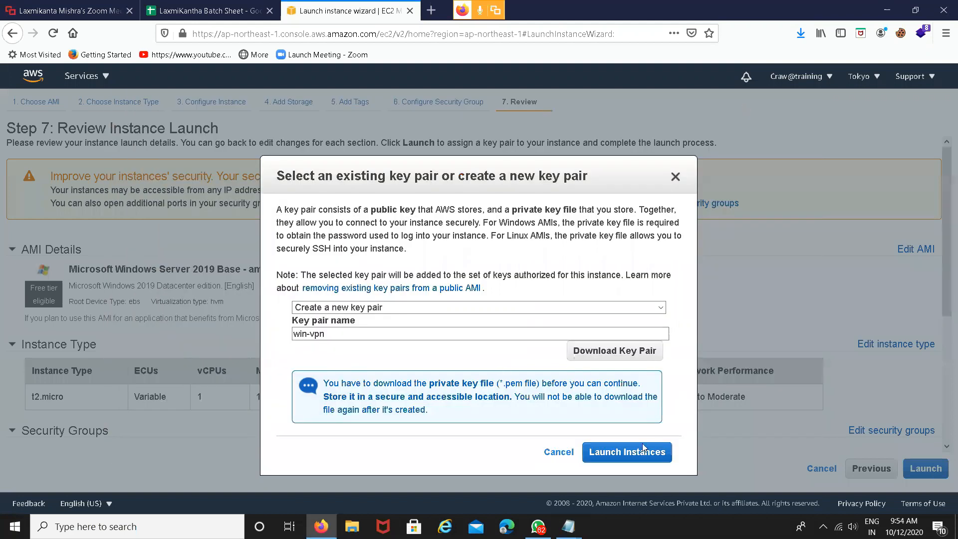
Step: Launch the Windows Server instance and return to the instances list
{"action": "left_click", "coordinate": [618, 452]}
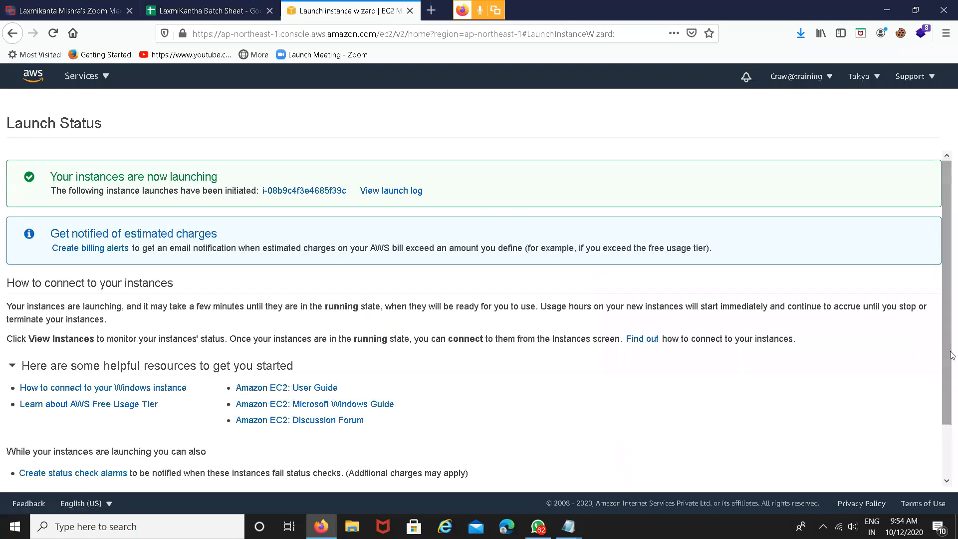
{"action": "scroll", "coordinate": [943, 353], "scroll_direction": "down", "scroll_amount": 2}
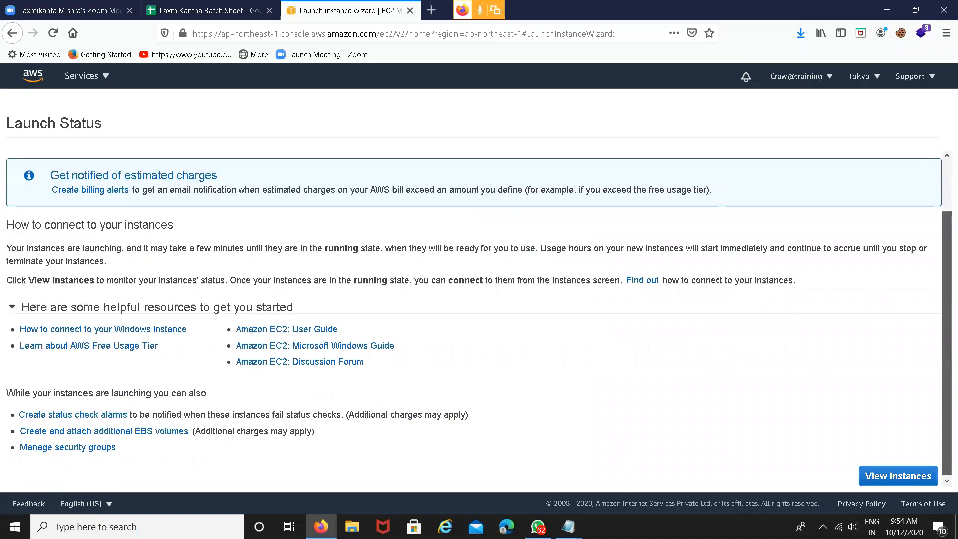
{"action": "left_click", "coordinate": [917, 478]}
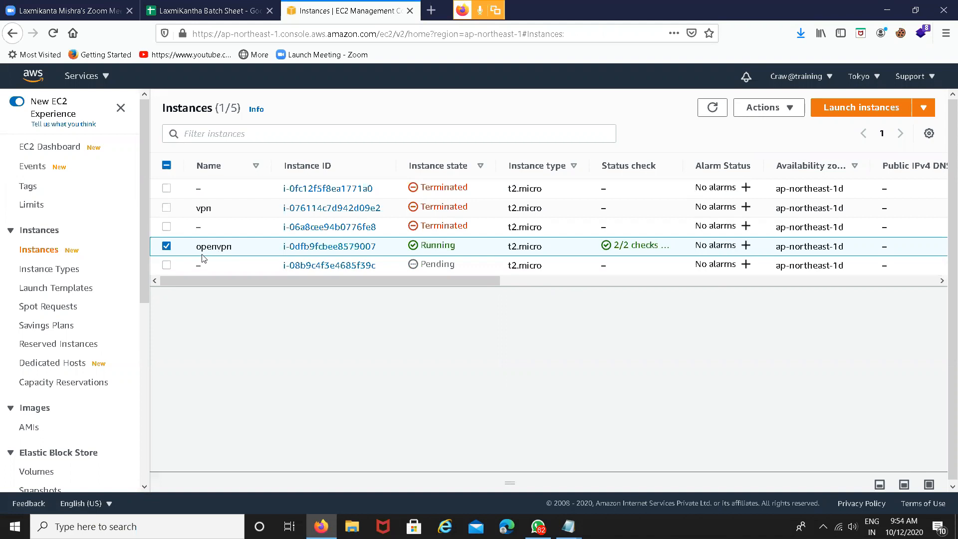
Step: Name the newly launched Windows instance win-srv-vpn and save the name
{"action": "left_click", "coordinate": [784, 111]}
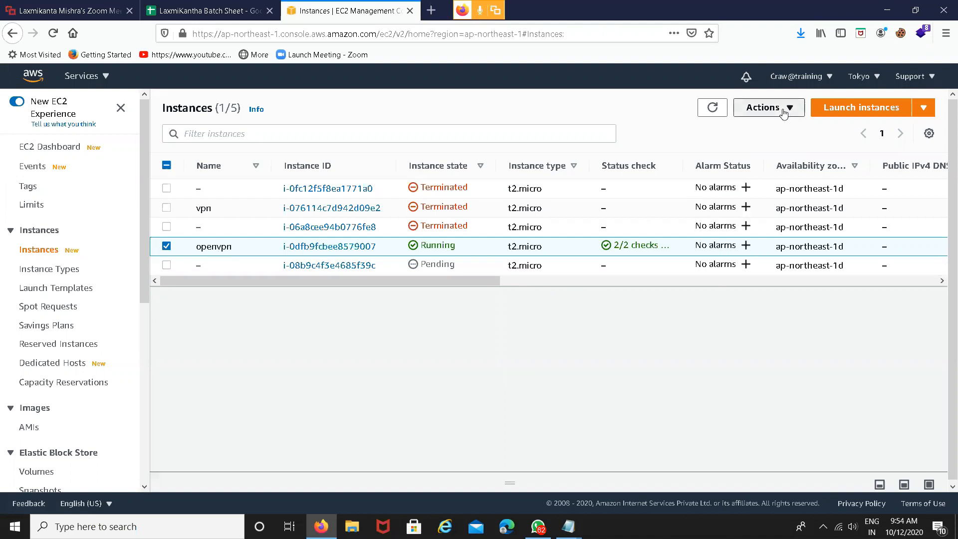
{"action": "left_click", "coordinate": [328, 336]}
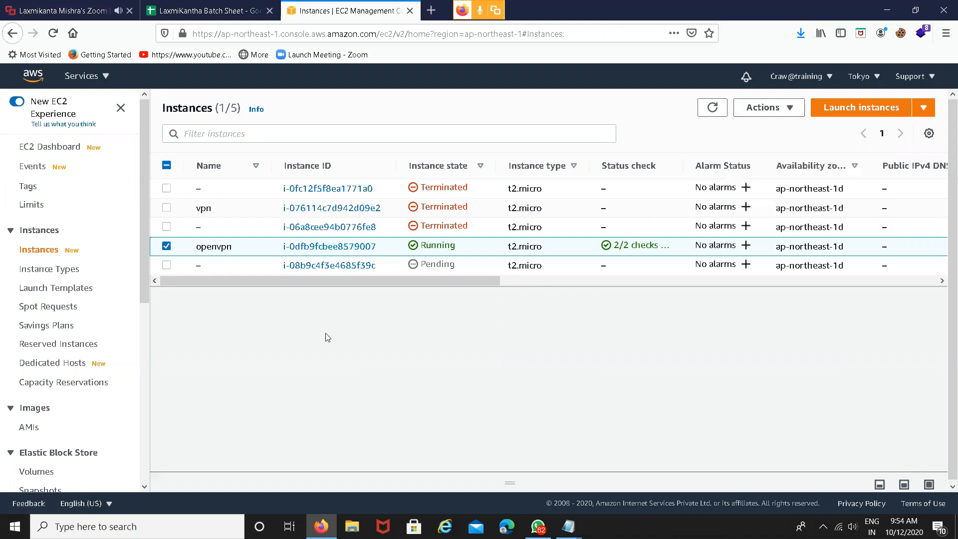
{"action": "left_click", "coordinate": [209, 265]}
{"action": "type", "text": "w"}
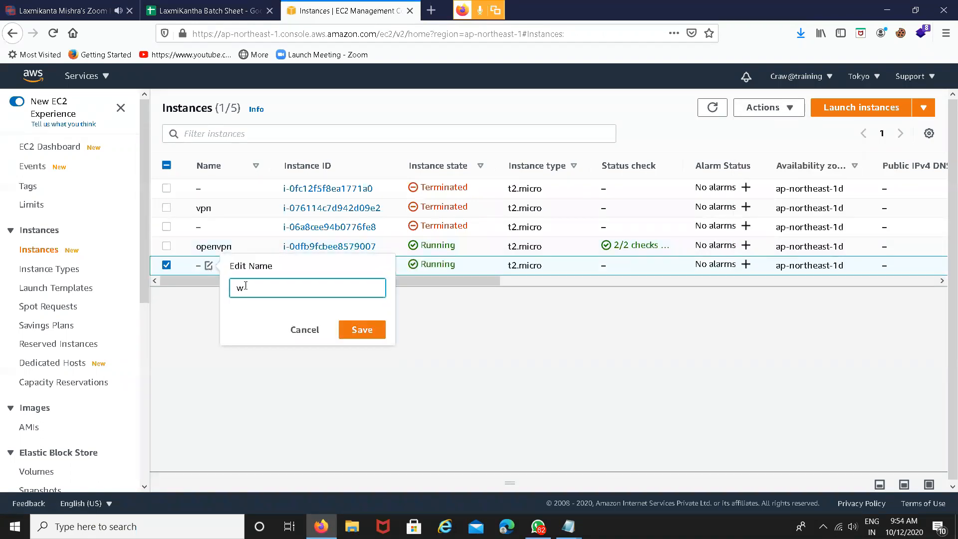
{"action": "type", "text": "in-server"}
{"action": "key", "text": "BackSpace"}
{"action": "key", "text": "BackSpace"}
{"action": "key", "text": "BackSpace"}
{"action": "key", "text": "BackSpace"}
{"action": "key", "text": "BackSpace"}
{"action": "type", "text": "rv-vpn"}
{"action": "left_click", "coordinate": [363, 330]}
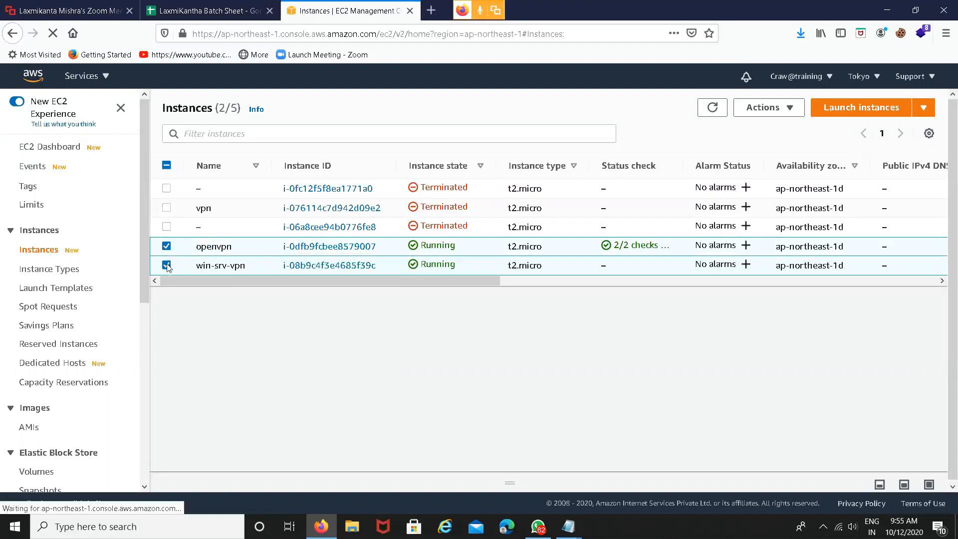
Step: Select only the openvpn instance, view its connection details, and go back
{"action": "left_click", "coordinate": [167, 265]}
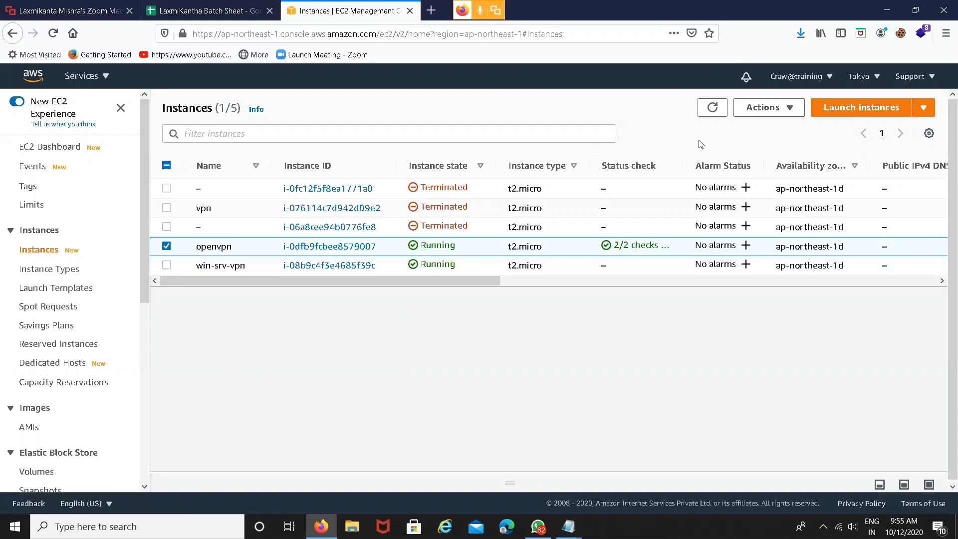
{"action": "left_click", "coordinate": [779, 113]}
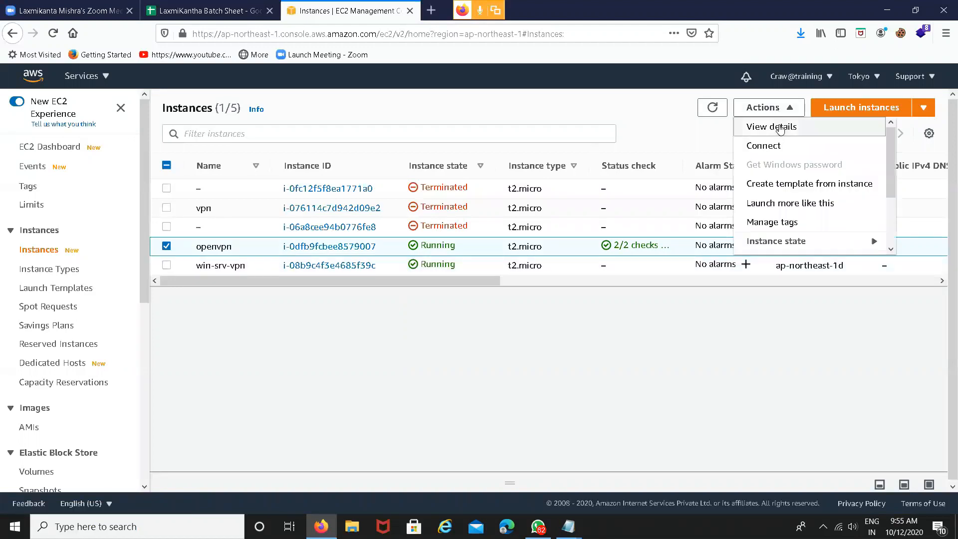
{"action": "left_click", "coordinate": [775, 148]}
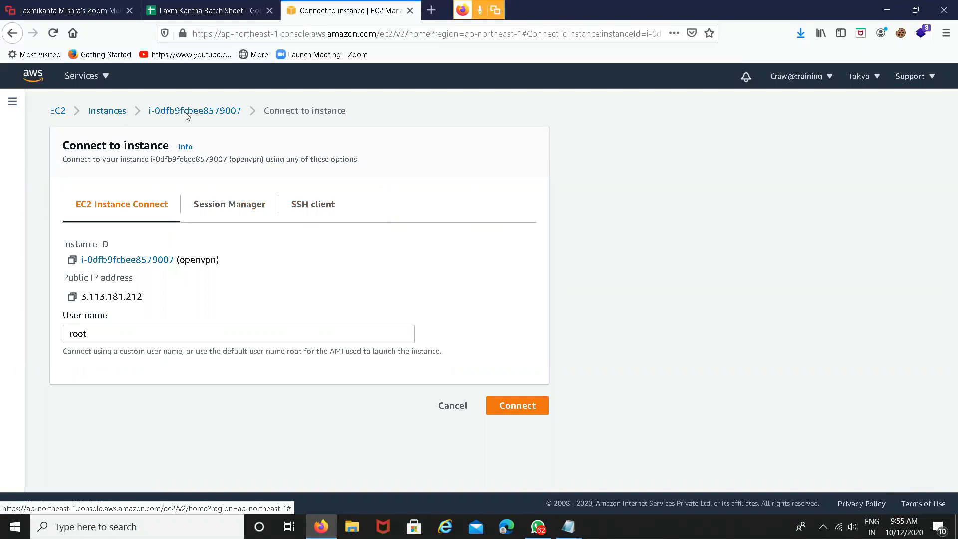
{"action": "left_click", "coordinate": [14, 35]}
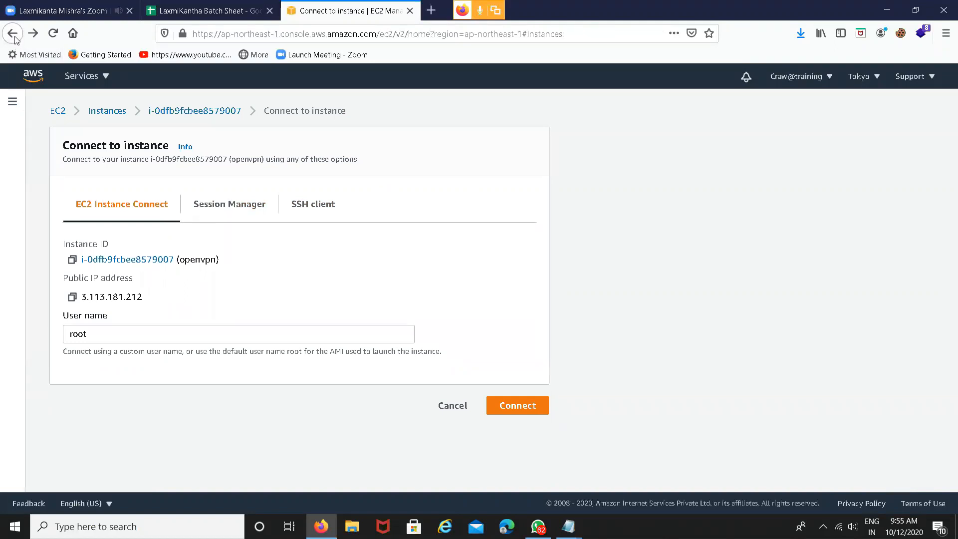
Step: Minimize the browser, launch PuTTYgen from the desktop, and begin loading an existing private key
{"action": "left_click", "coordinate": [889, 7]}
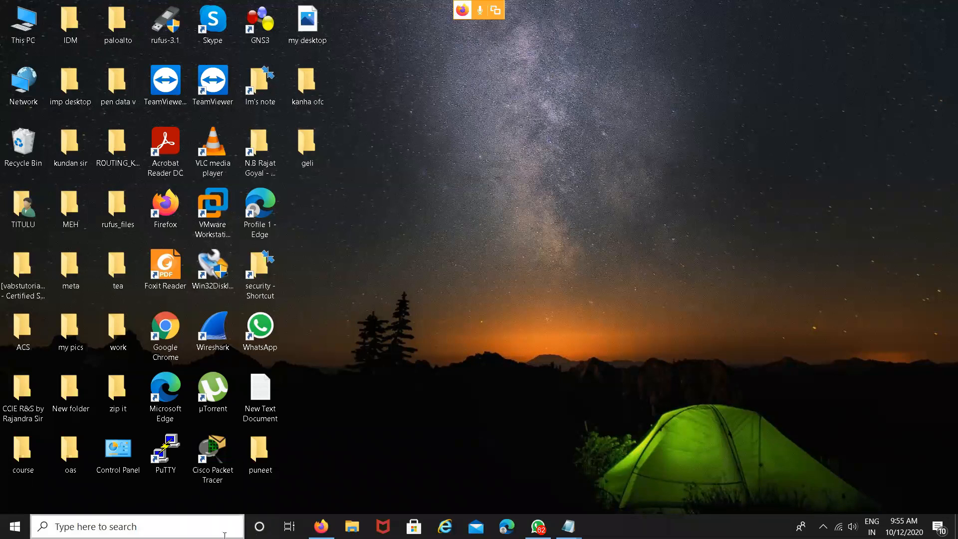
{"action": "left_click", "coordinate": [184, 527]}
{"action": "type", "text": "putty"}
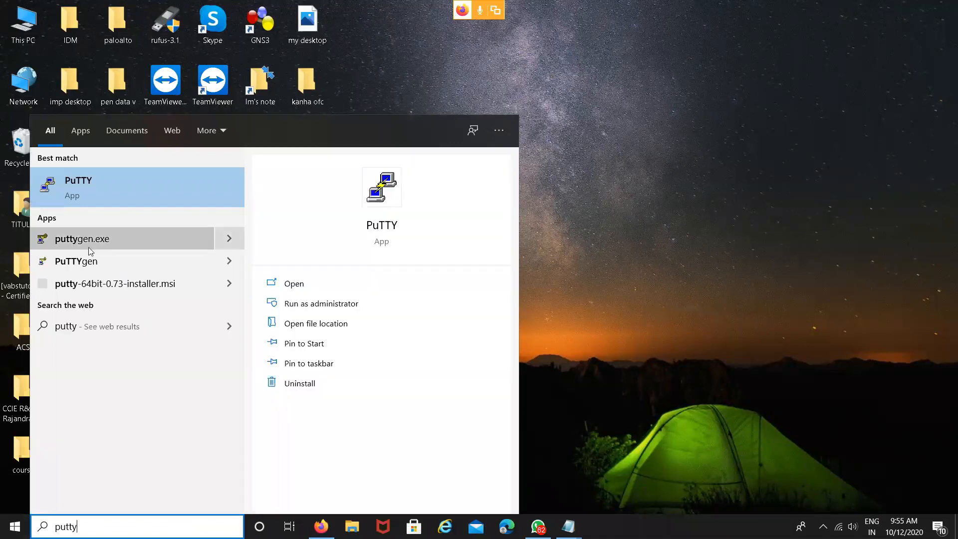
{"action": "left_click", "coordinate": [86, 260]}
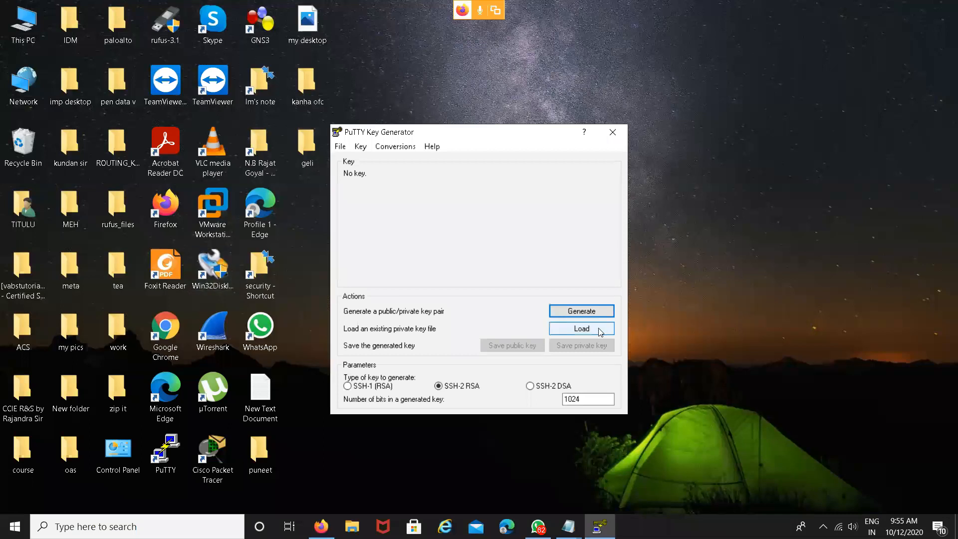
{"action": "left_click", "coordinate": [583, 330]}
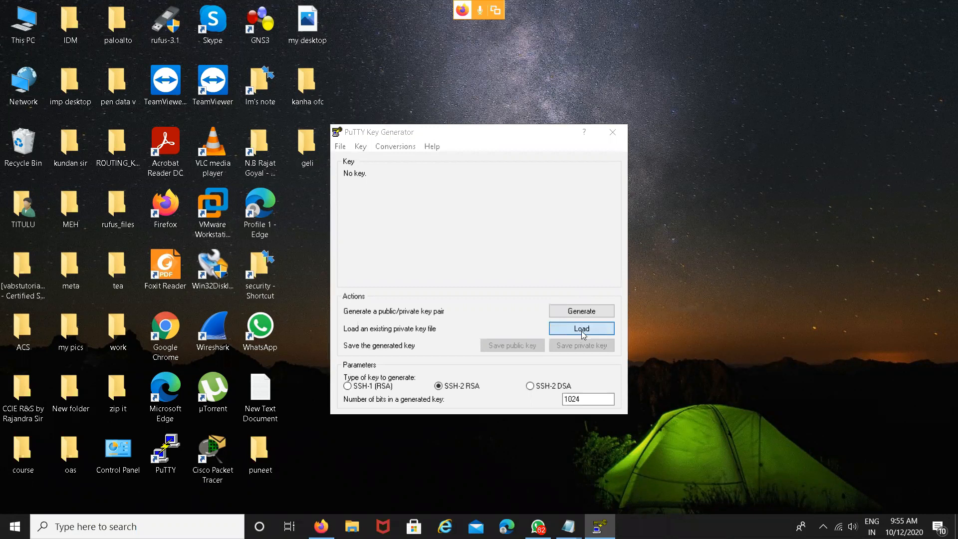
Step: Switch to Notepad, save the open VPN private key file to the desktop as a text document, and minimize the window
{"action": "mouse_move", "coordinate": [578, 535]}
{"action": "left_click", "coordinate": [501, 476]}
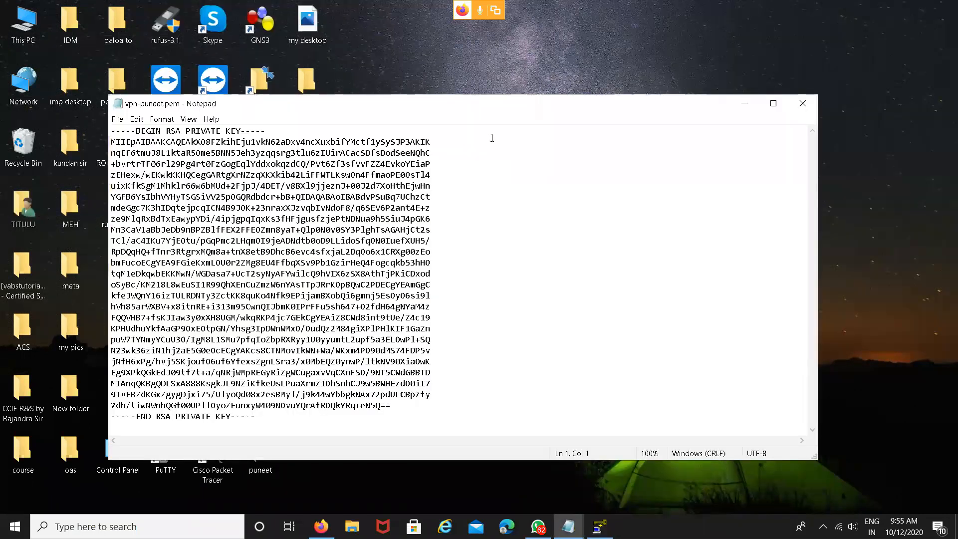
{"action": "left_click", "coordinate": [117, 120]}
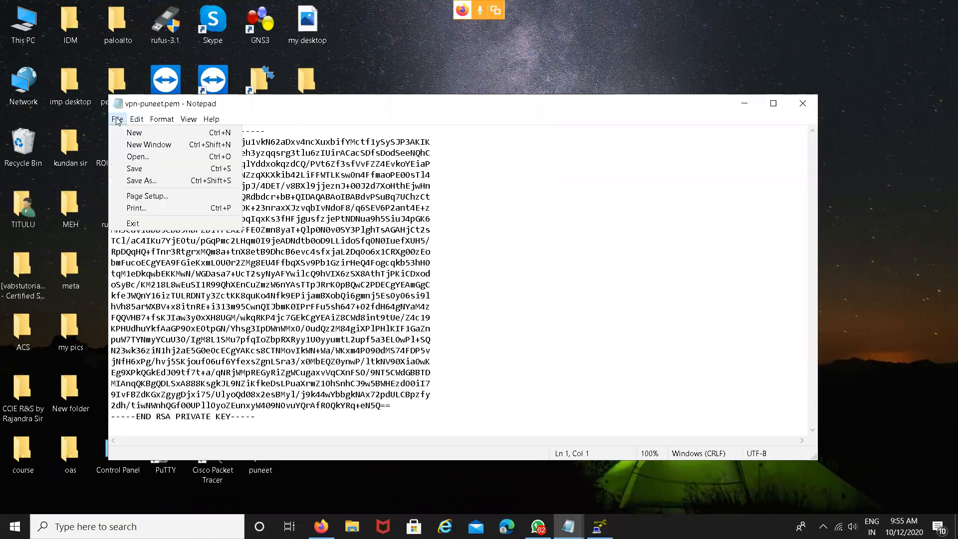
{"action": "left_click", "coordinate": [146, 181]}
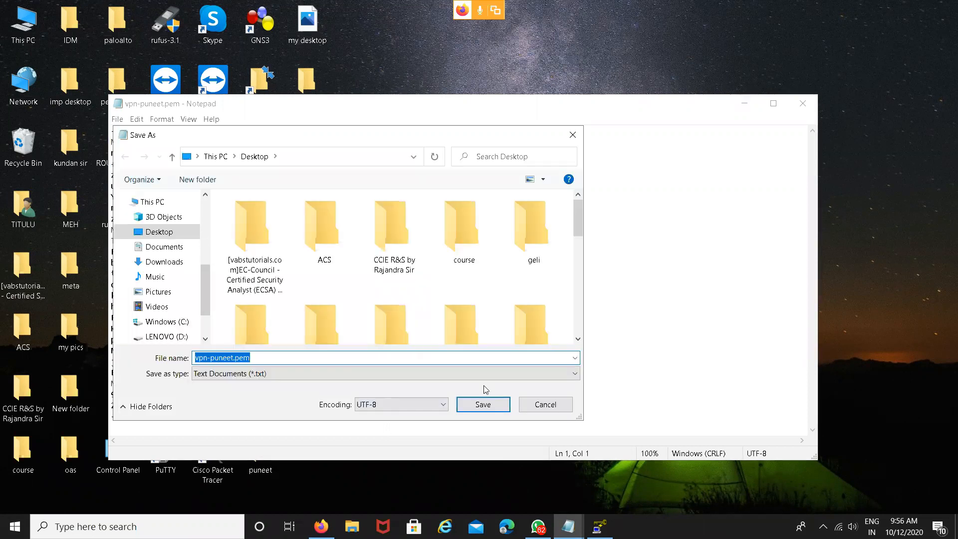
{"action": "left_click", "coordinate": [483, 405]}
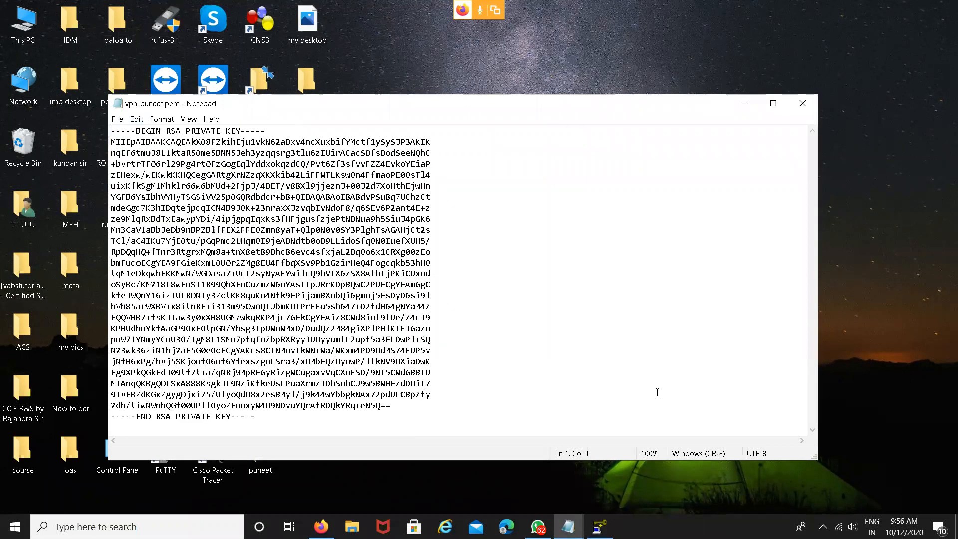
{"action": "left_click", "coordinate": [744, 107]}
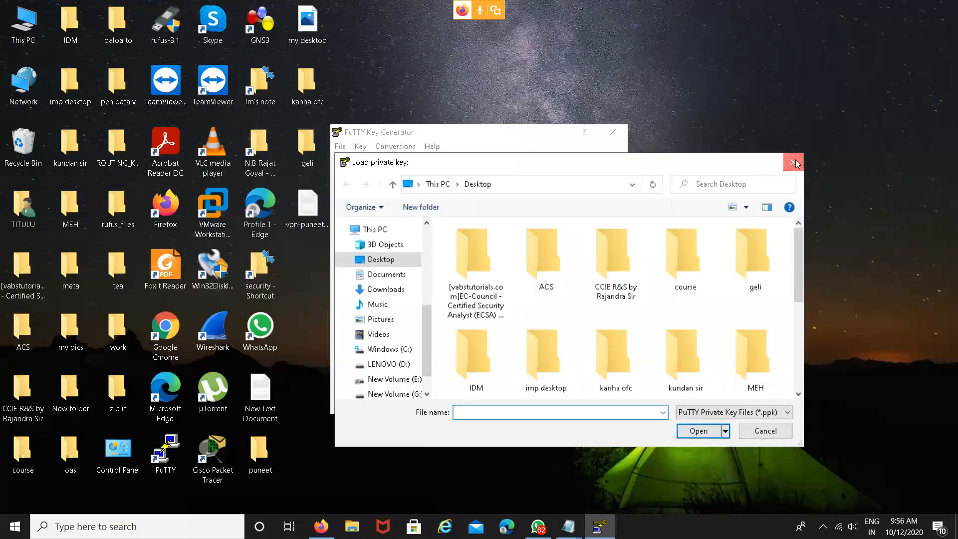
Step: Reopen PuTTYgen's load dialog, import the VPN .pem.txt private key from the desktop, and dismiss the import notice
{"action": "left_click", "coordinate": [793, 162]}
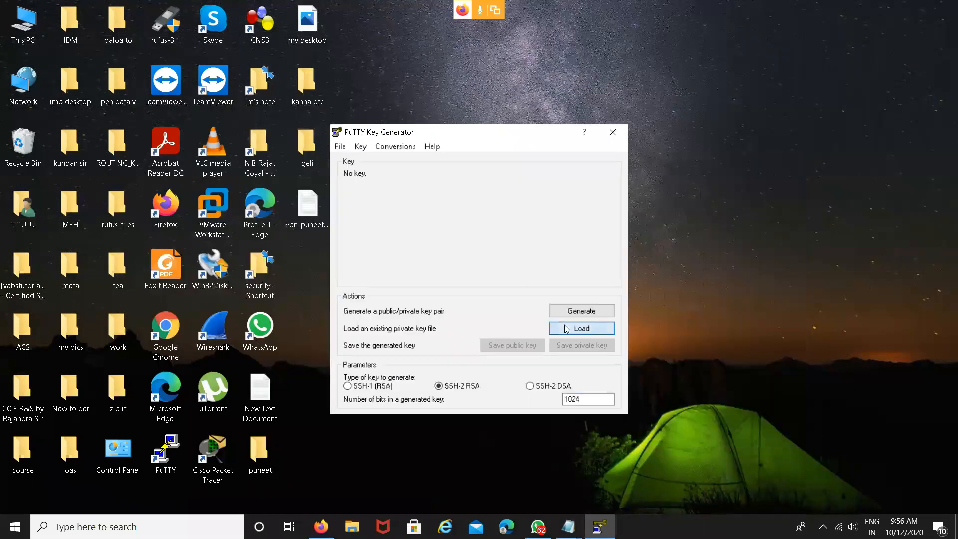
{"action": "left_click", "coordinate": [567, 329]}
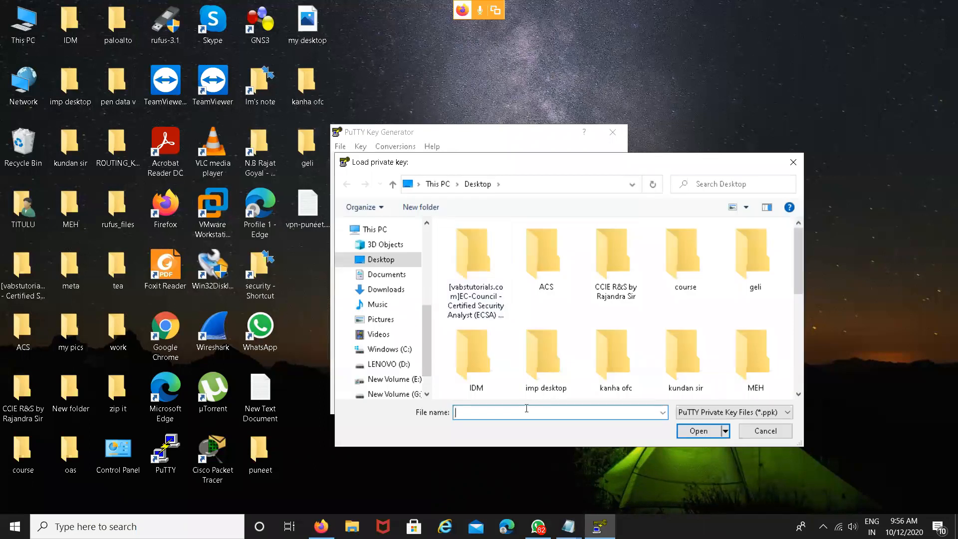
{"action": "type", "text": "vpn"}
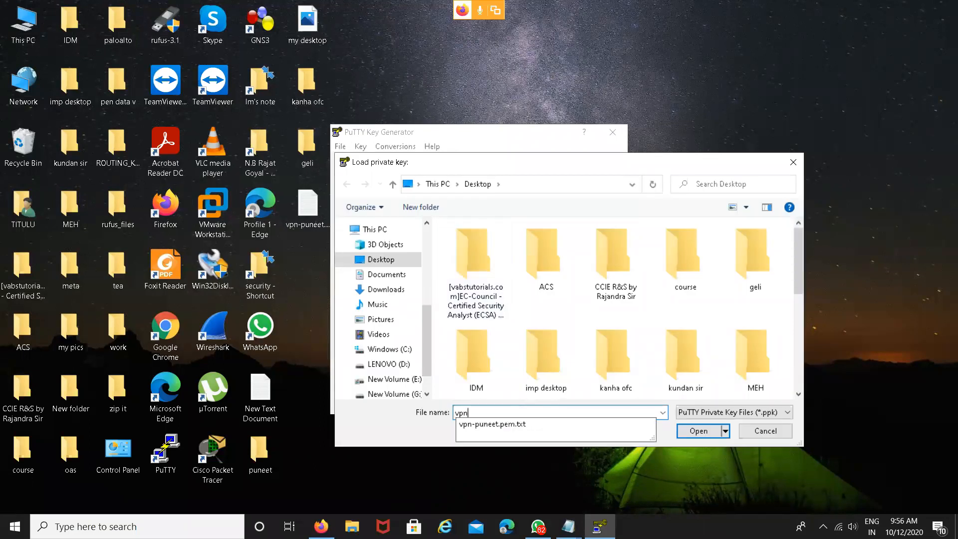
{"action": "left_click", "coordinate": [519, 424]}
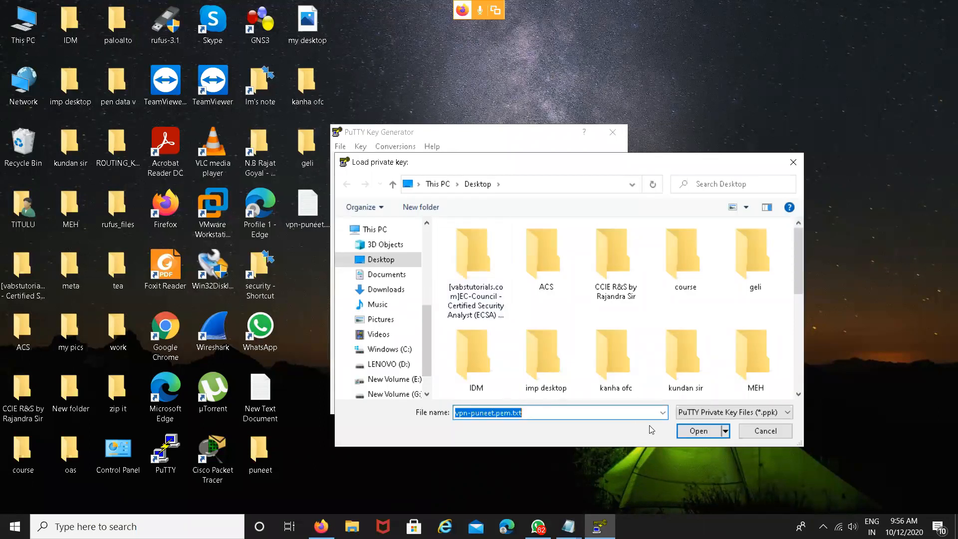
{"action": "left_click", "coordinate": [688, 431]}
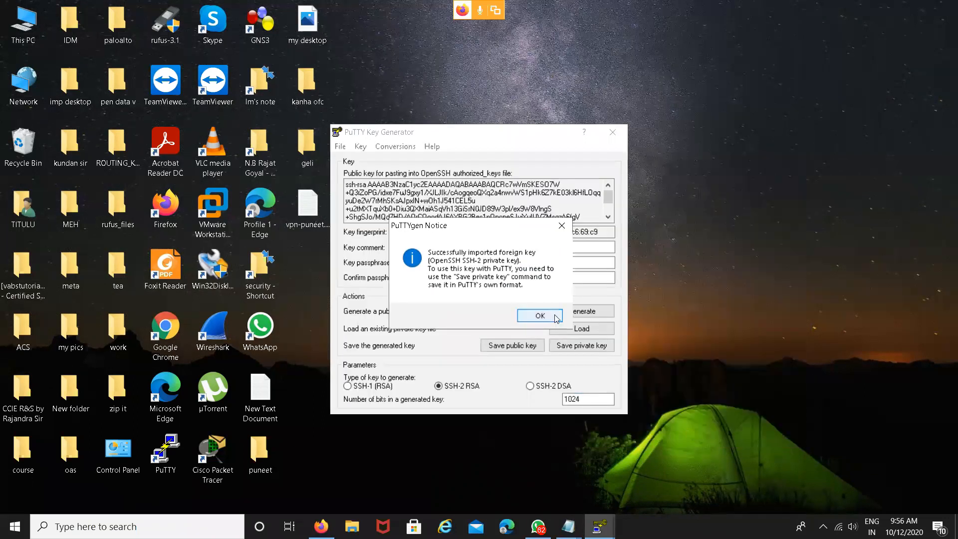
{"action": "left_click", "coordinate": [554, 315]}
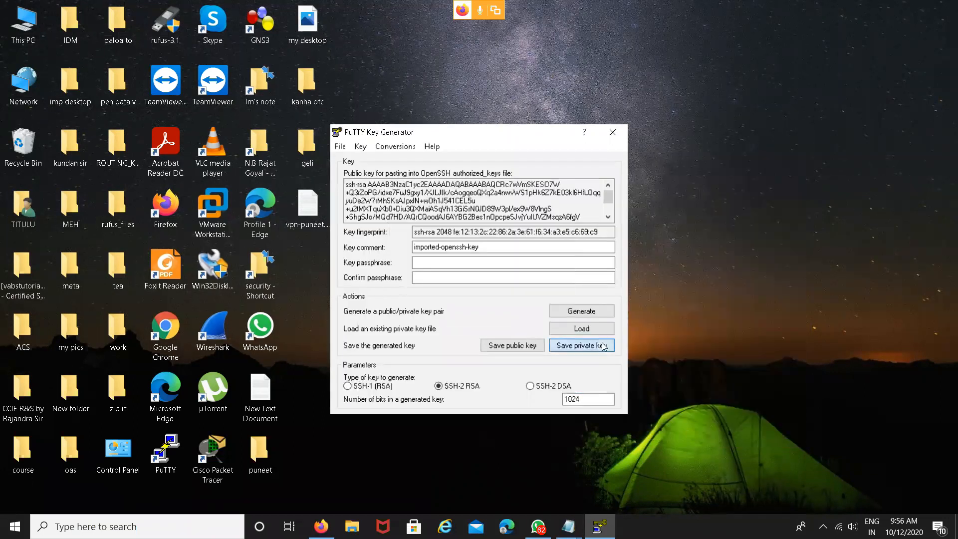
Step: Save the private key without a passphrase to the desktop as new-vpn-key in PuTTY format, and close PuTTYgen
{"action": "left_click", "coordinate": [604, 347]}
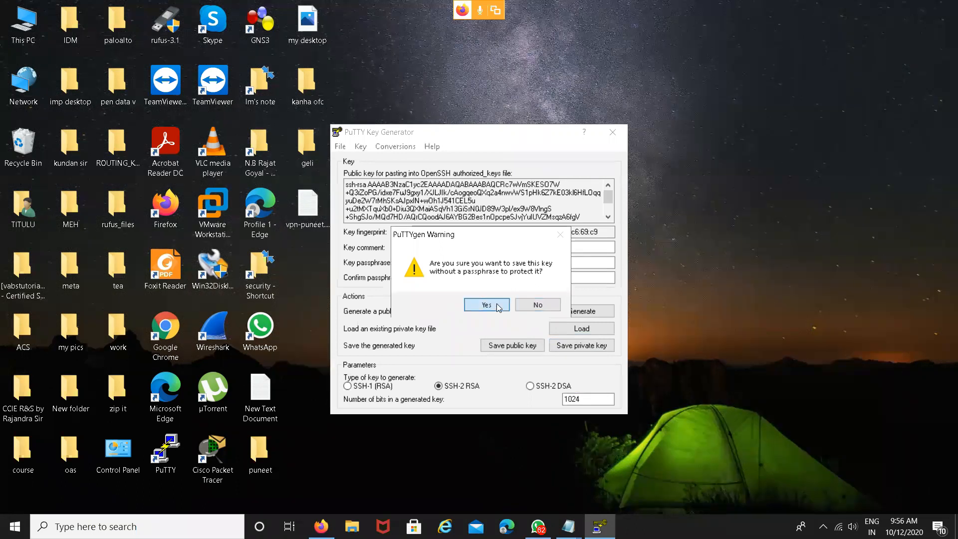
{"action": "left_click", "coordinate": [498, 305]}
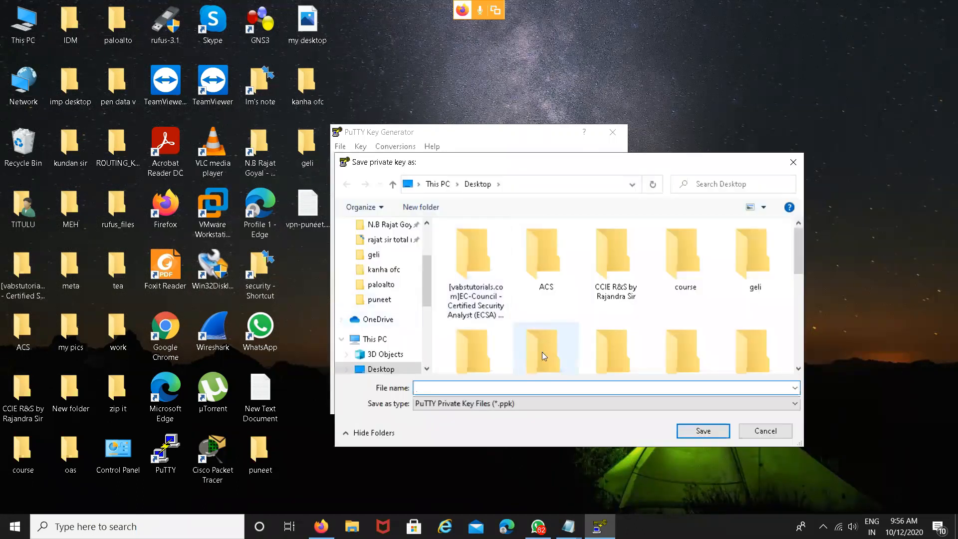
{"action": "type", "text": "new"}
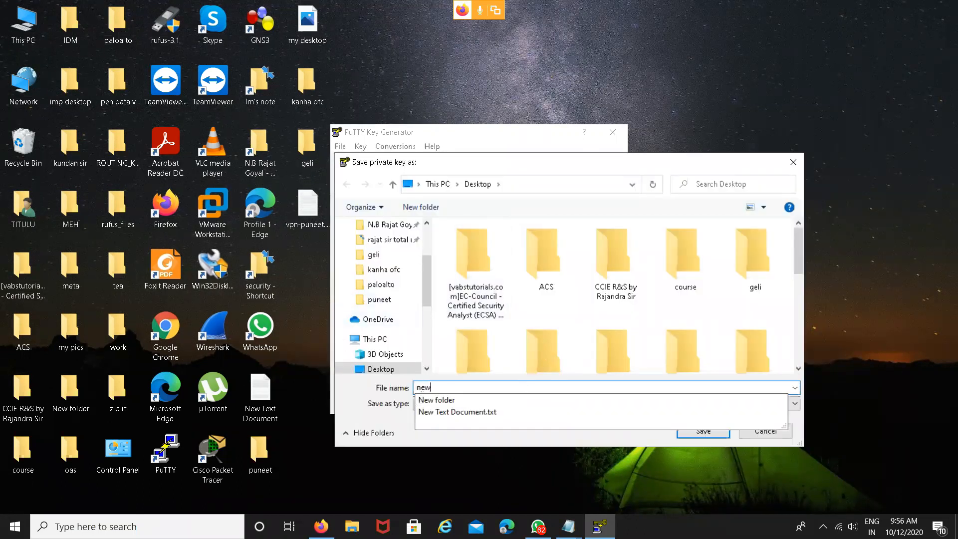
{"action": "type", "text": "-vpn"}
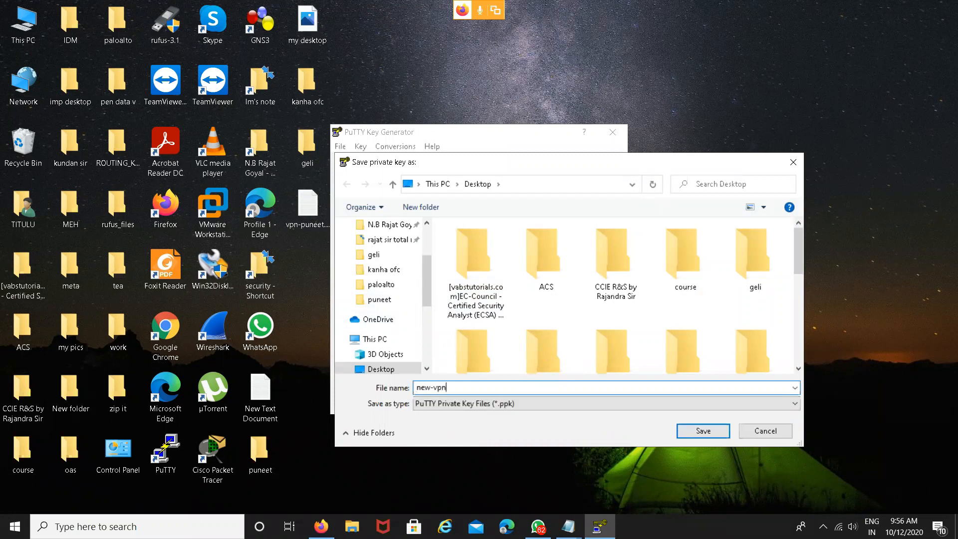
{"action": "type", "text": "-kkey"}
{"action": "key", "text": "BackSpace"}
{"action": "key", "text": "BackSpace"}
{"action": "key", "text": "BackSpace"}
{"action": "key", "text": "BackSpace"}
{"action": "type", "text": "key"}
{"action": "left_click", "coordinate": [710, 431]}
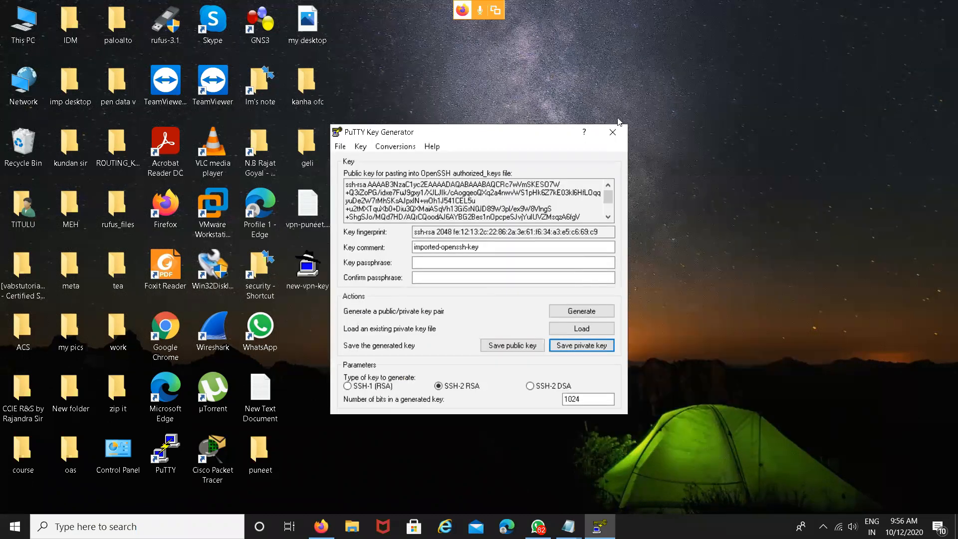
{"action": "left_click", "coordinate": [613, 133]}
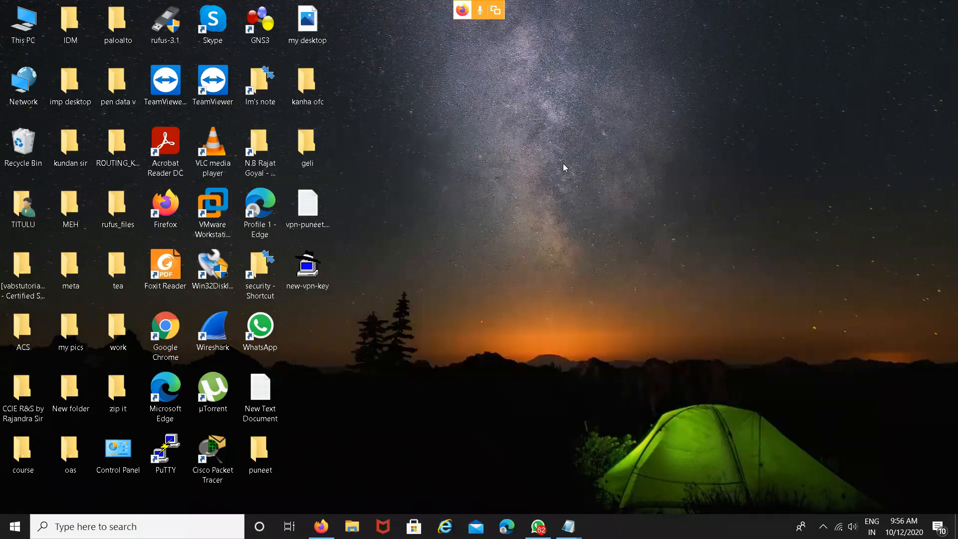
Step: Launch PuTTY and set new-vpn-key.ppk from the desktop as the private key file for SSH authentication
{"action": "left_click", "coordinate": [113, 522]}
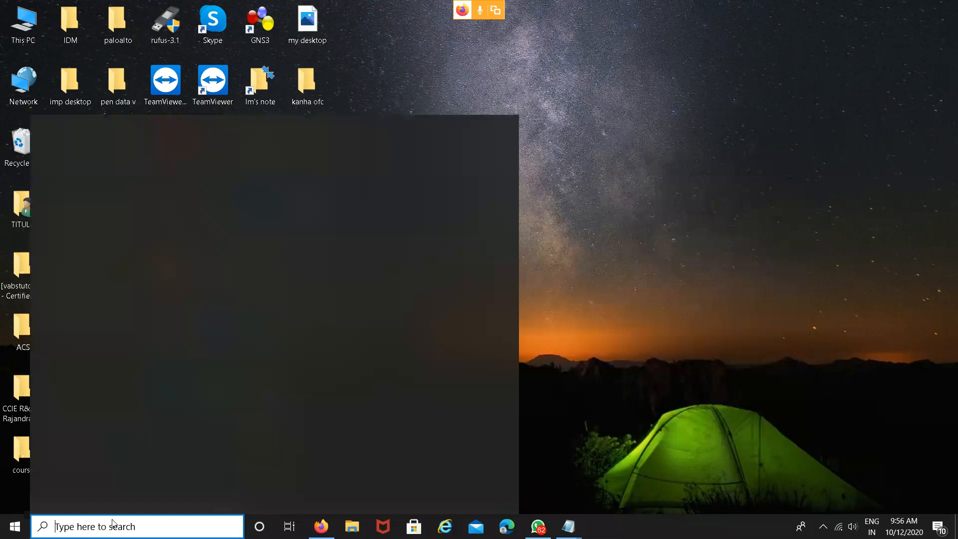
{"action": "type", "text": "putty"}
{"action": "key", "text": "Return"}
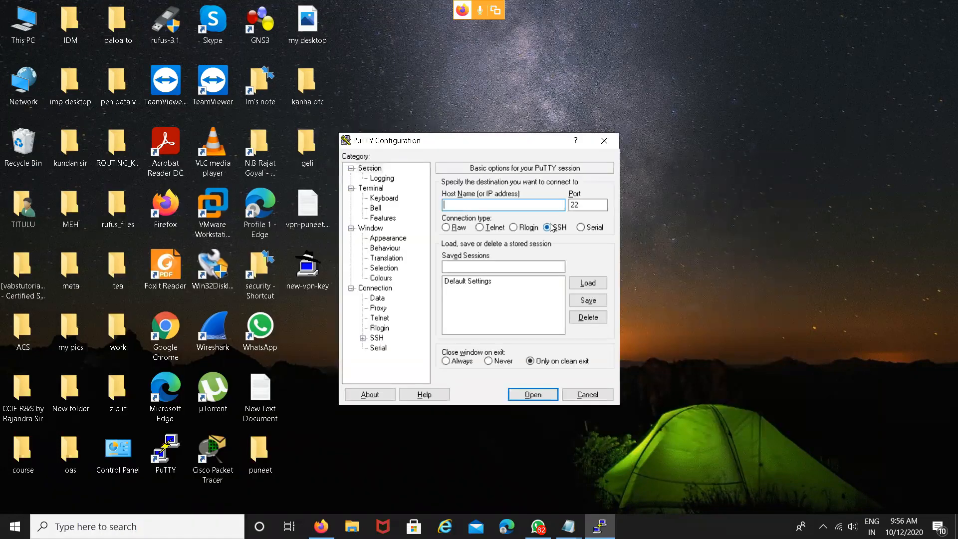
{"action": "left_click", "coordinate": [363, 338]}
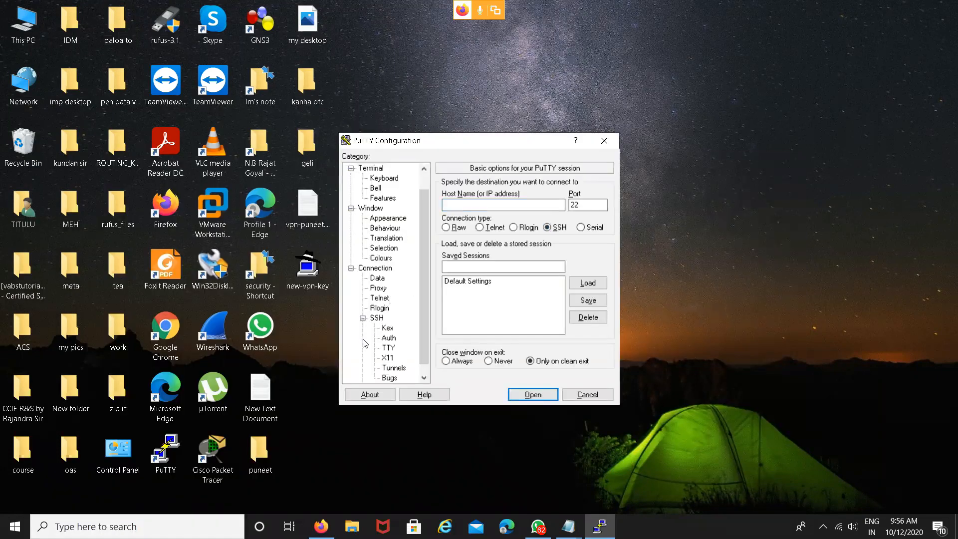
{"action": "left_click", "coordinate": [389, 339]}
{"action": "left_click", "coordinate": [587, 300]}
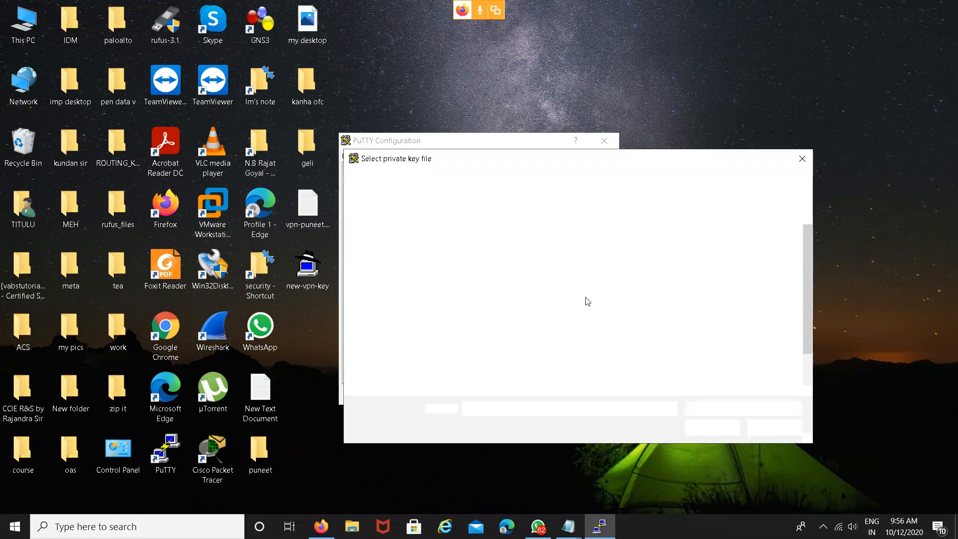
{"action": "type", "text": "new"}
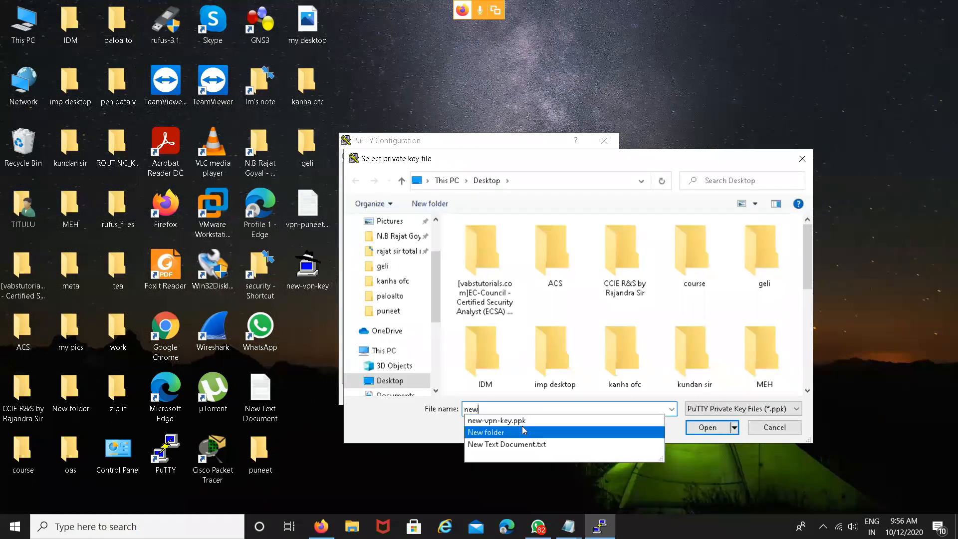
{"action": "left_click", "coordinate": [546, 421]}
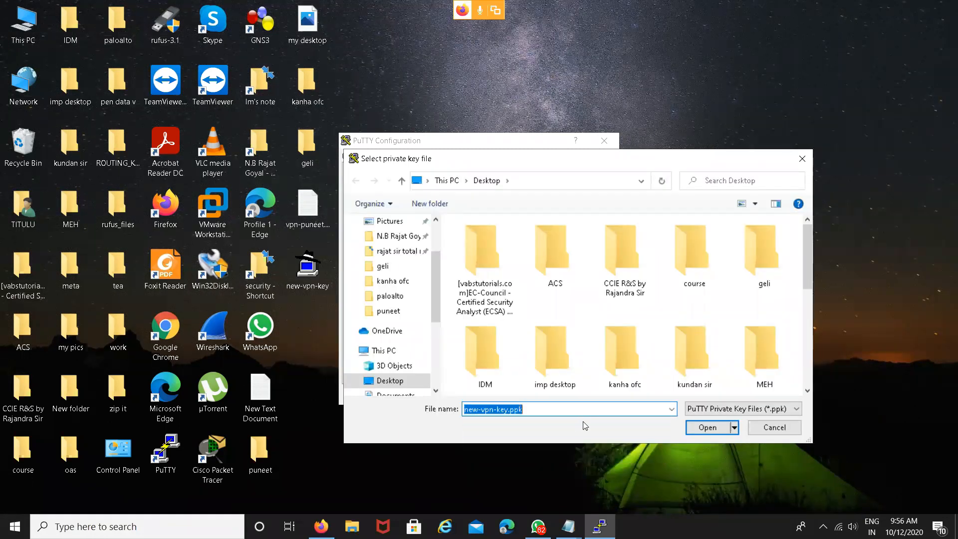
{"action": "left_click", "coordinate": [704, 429]}
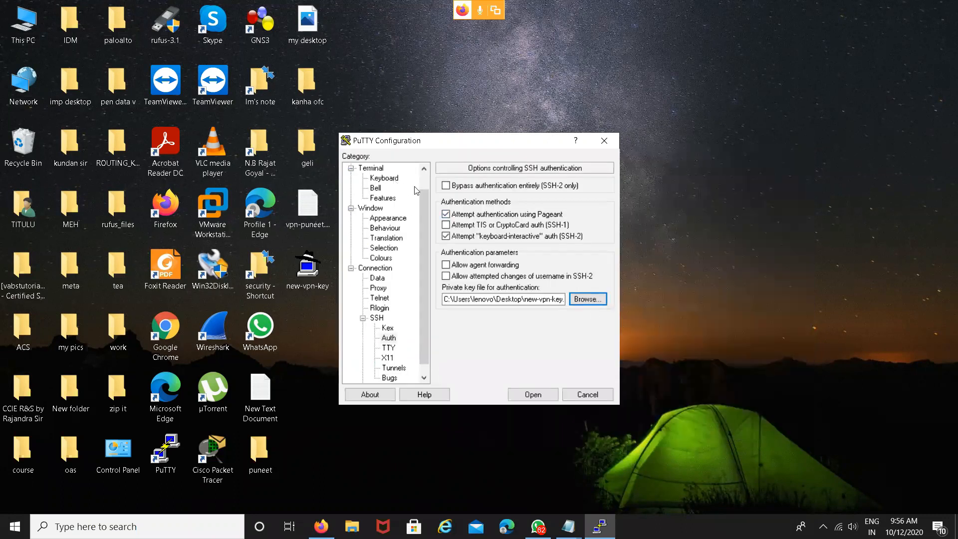
Step: Return to PuTTY's session options, and in the browser's EC2 console copy the openvpn instance's public IPv4 address from its details
{"action": "scroll", "coordinate": [395, 180], "scroll_direction": "up", "scroll_amount": 1}
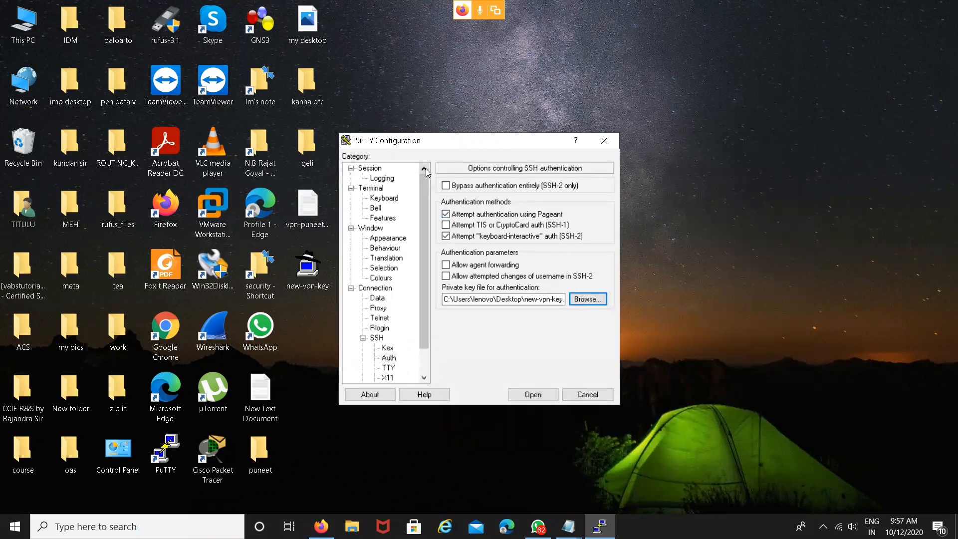
{"action": "left_click", "coordinate": [383, 179]}
{"action": "left_click", "coordinate": [369, 169]}
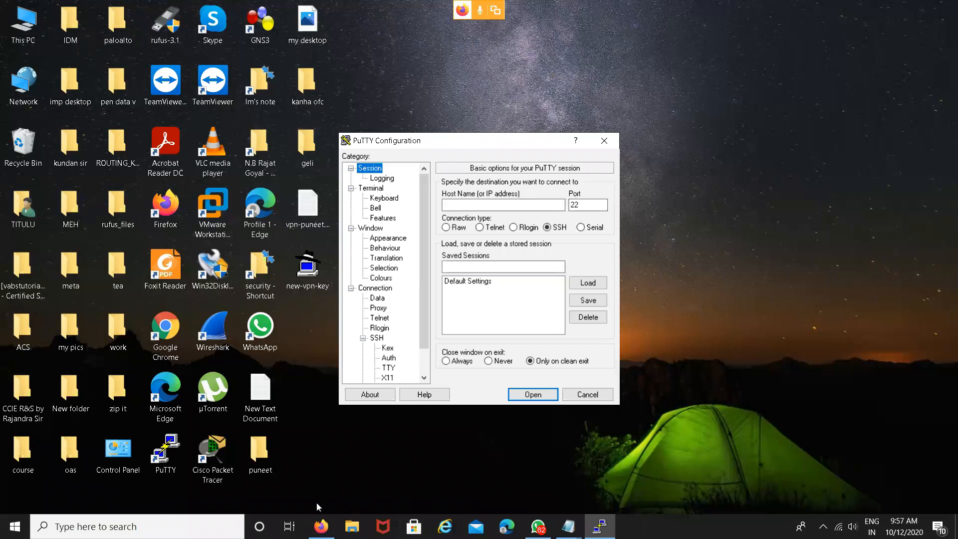
{"action": "left_click", "coordinate": [321, 527]}
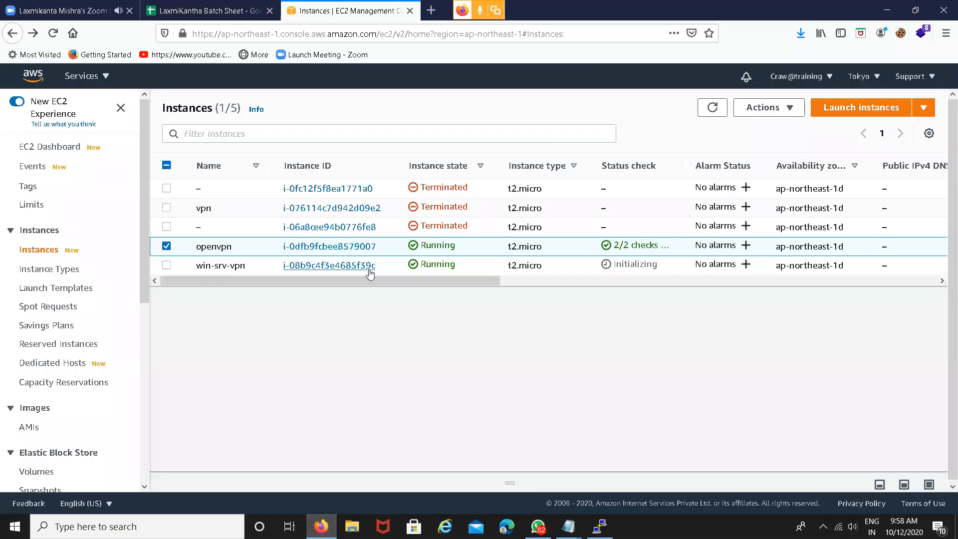
{"action": "left_click", "coordinate": [929, 485]}
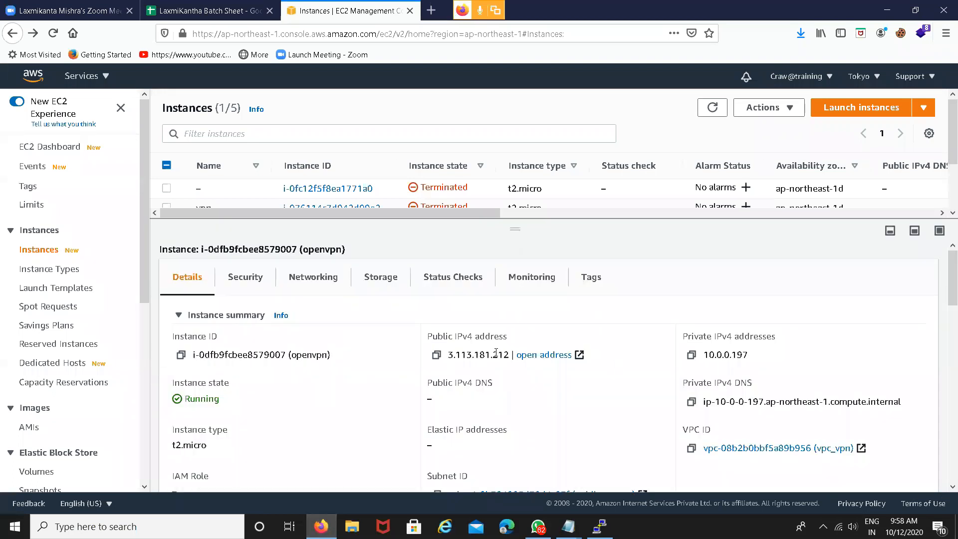
{"action": "left_click", "coordinate": [436, 355]}
Step: Switch back to PuTTY, set the host name to 3.113.181.212, and open the SSH session on port 22
{"action": "left_click", "coordinate": [599, 527]}
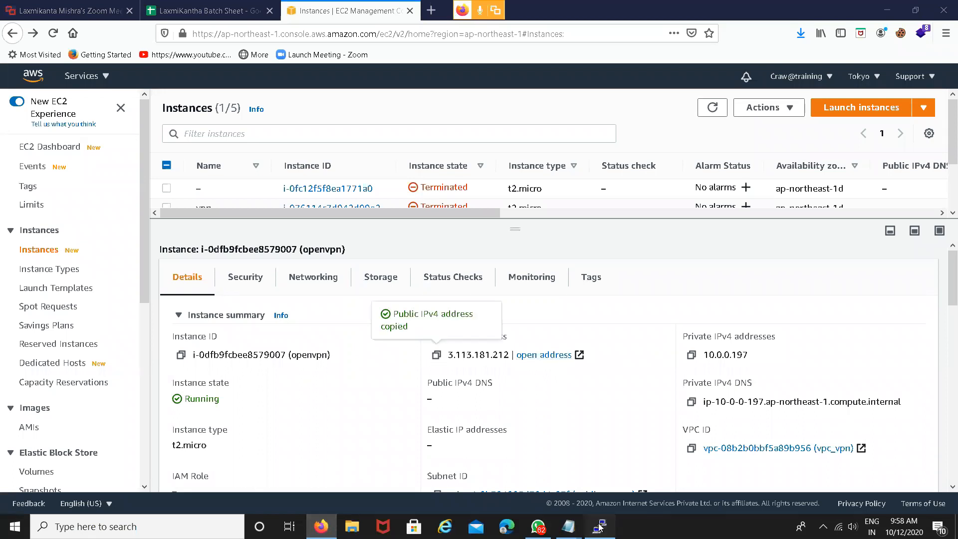
{"action": "left_click", "coordinate": [510, 202]}
{"action": "key", "text": "ctrl+v"}
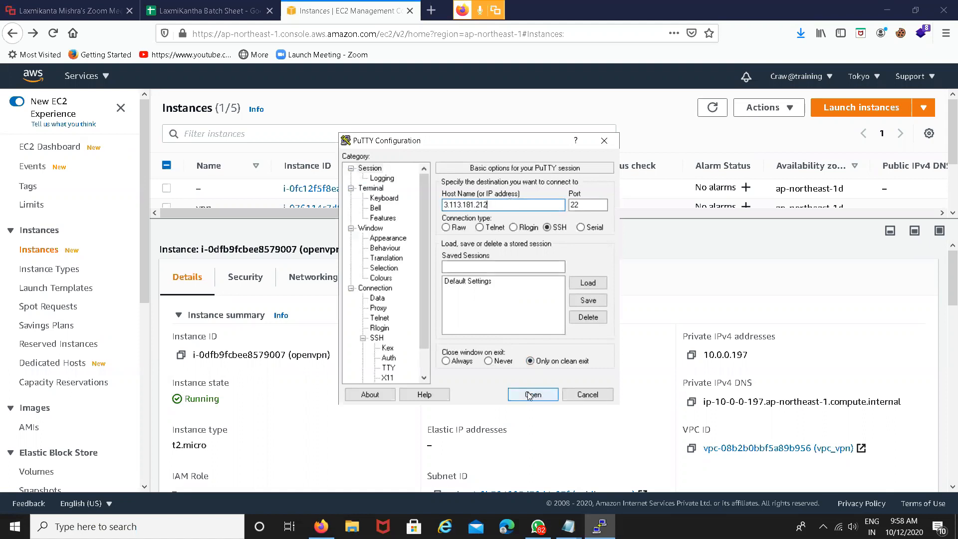
{"action": "left_click", "coordinate": [532, 395]}
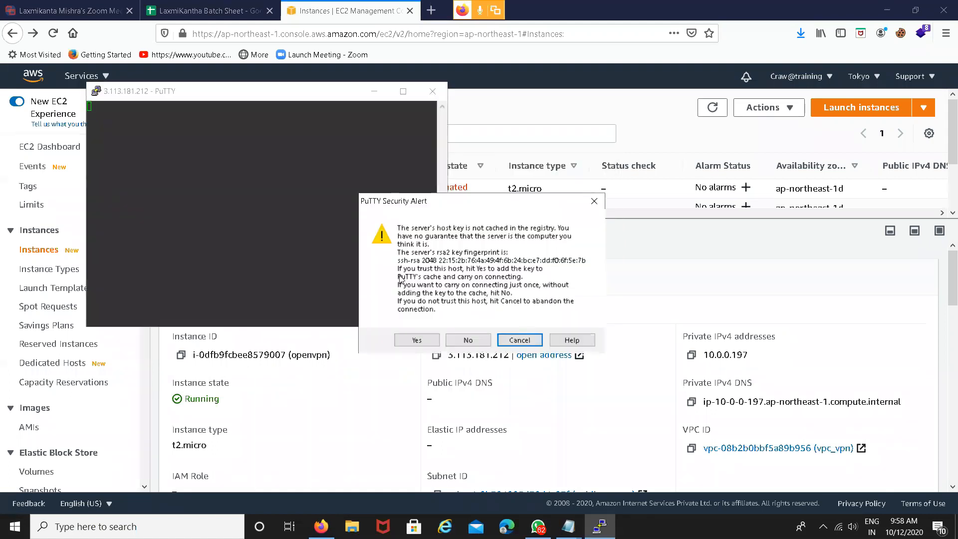
Step: Trust the server's host key and log in to the SSH session as openvpnas
{"action": "left_click", "coordinate": [417, 340]}
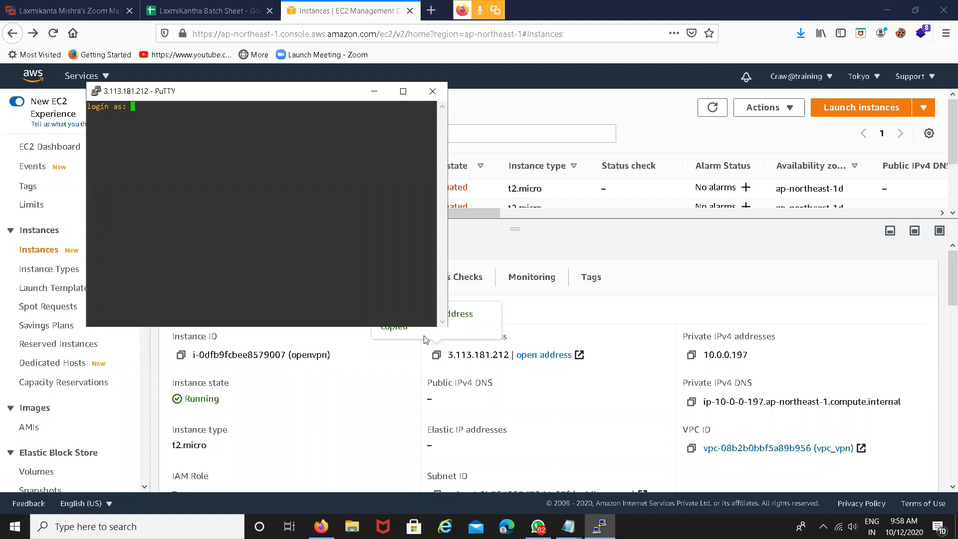
{"action": "type", "text": "openvpnas"}
{"action": "key", "text": "Return"}
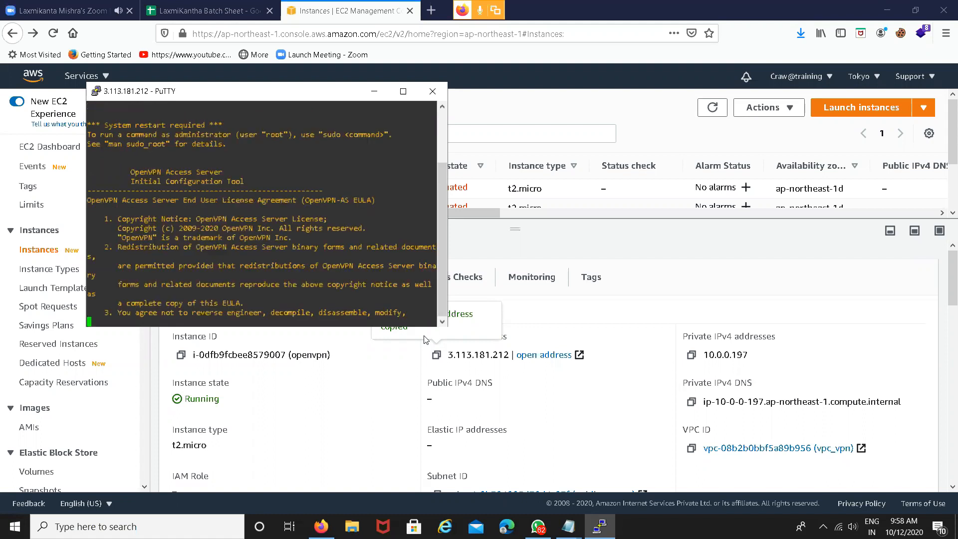
Step: Try to accept the OpenVPN Access Server license agreement by answering y
{"action": "type", "text": "y"}
{"action": "key", "text": "Return"}
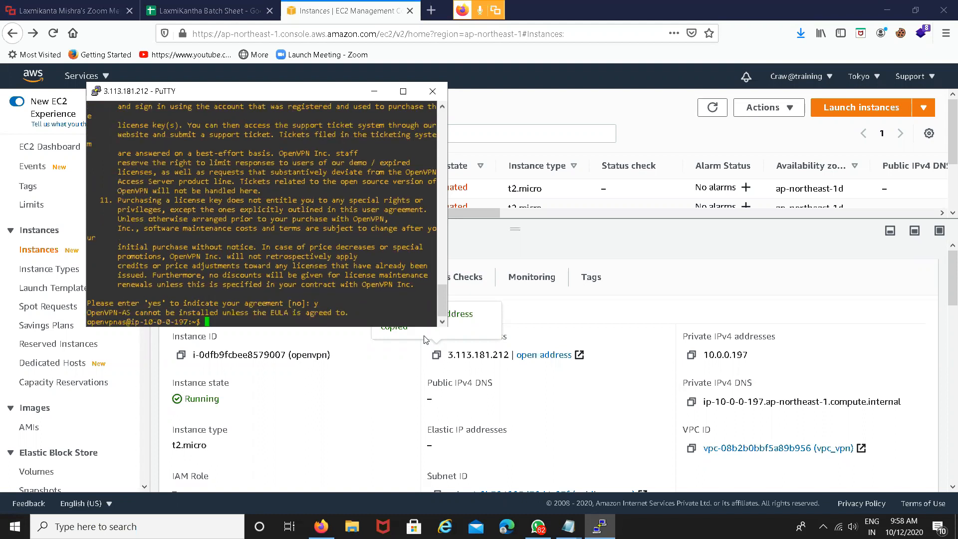
{"action": "key", "text": "Return"}
{"action": "key", "text": "Return"}
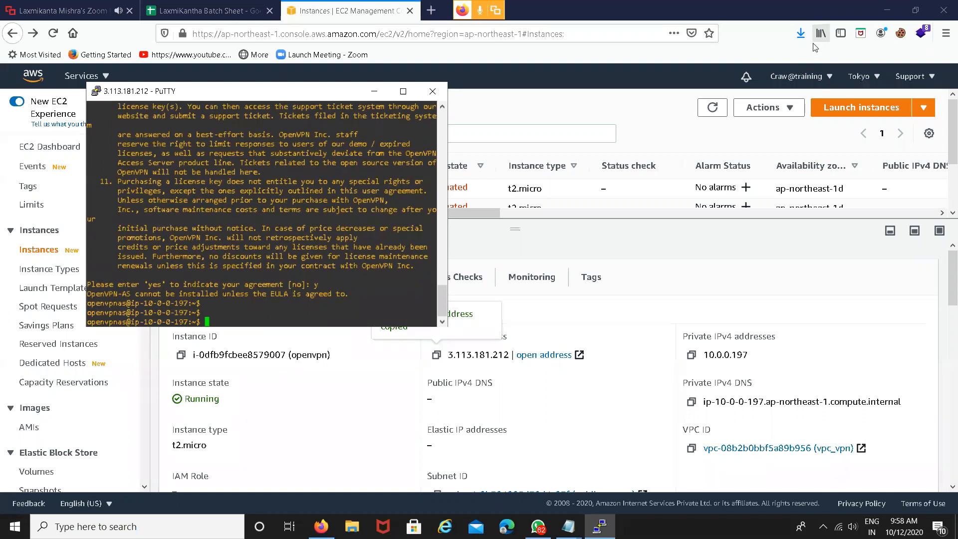
{"action": "left_click", "coordinate": [801, 33]}
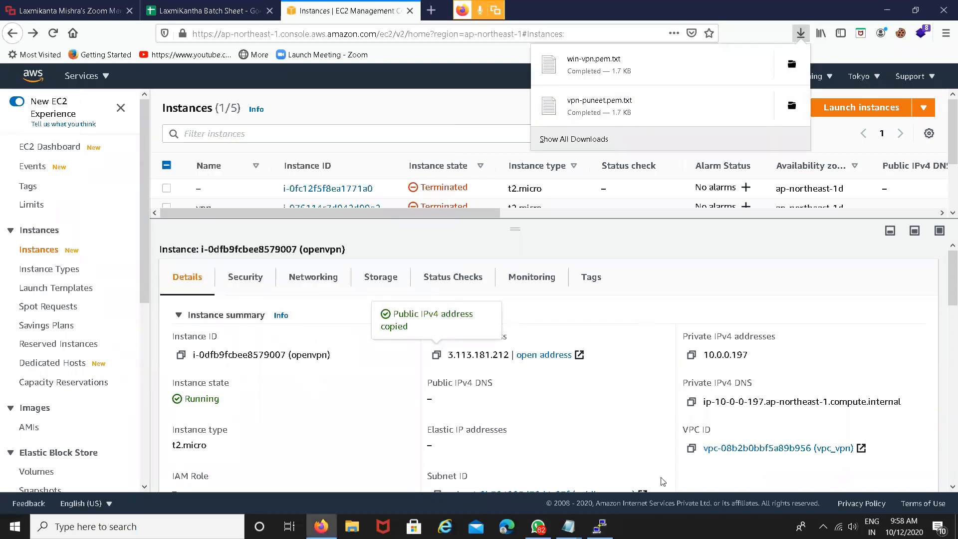
{"action": "left_click", "coordinate": [600, 527]}
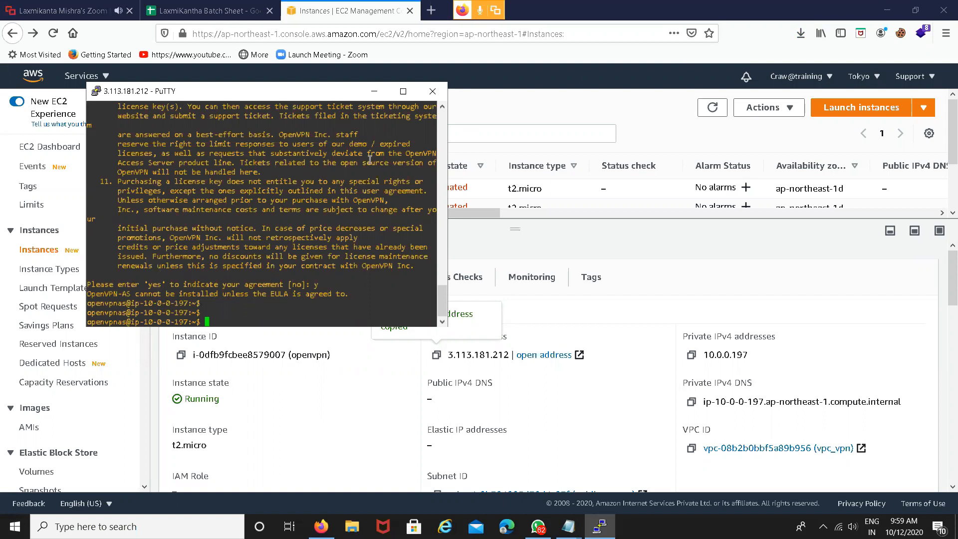
Step: Close the current SSH session and relaunch PuTTY with 3.113.181.212 as the host name
{"action": "left_click", "coordinate": [438, 92]}
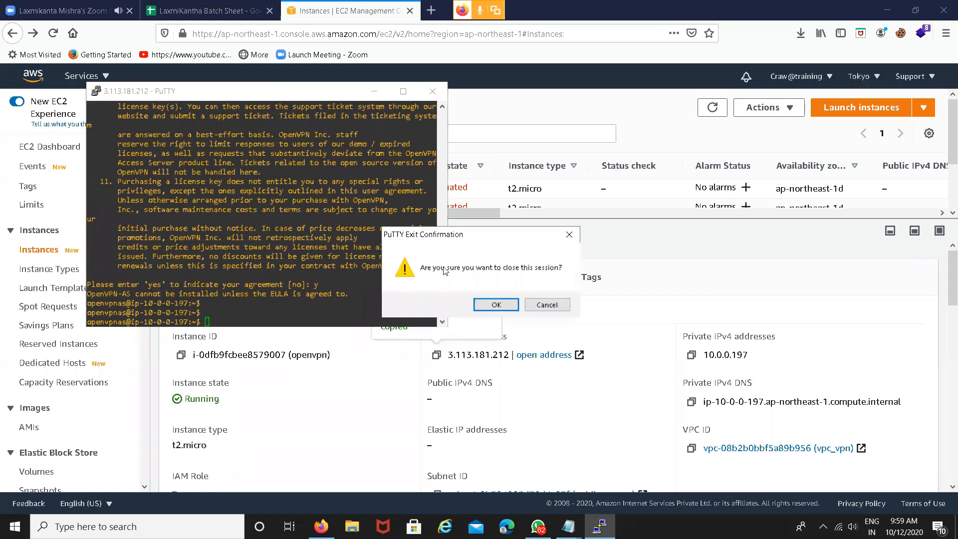
{"action": "key", "text": "Return"}
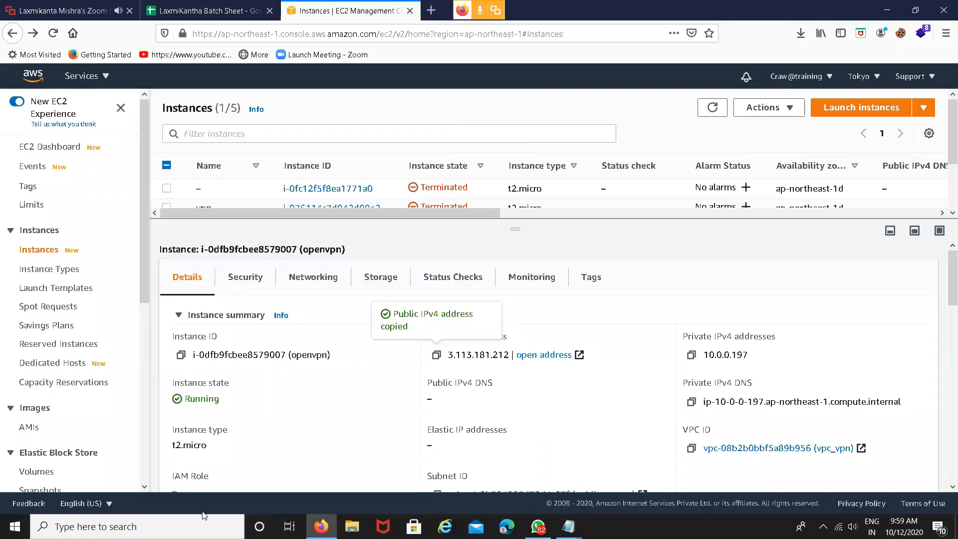
{"action": "left_click", "coordinate": [189, 526]}
{"action": "type", "text": "p"}
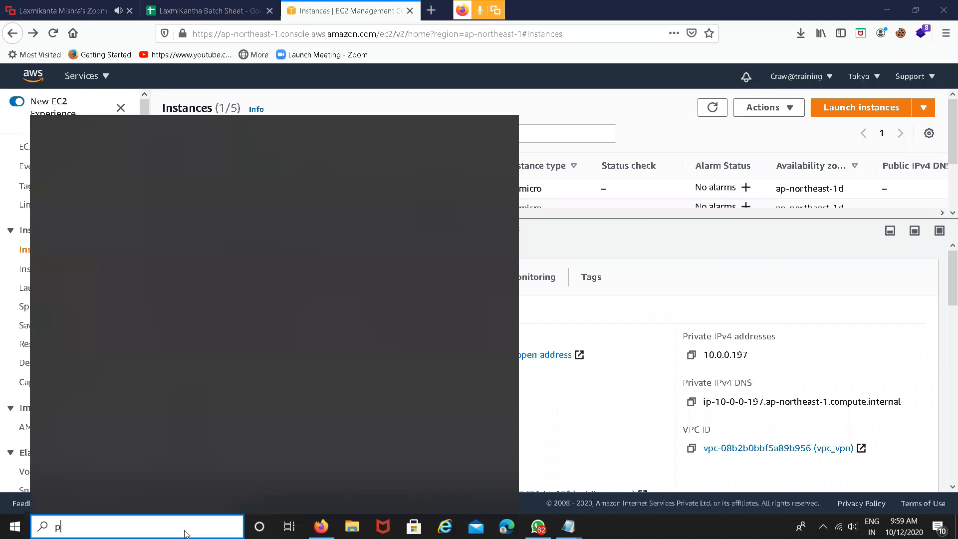
{"action": "type", "text": "utty"}
{"action": "key", "text": "Return"}
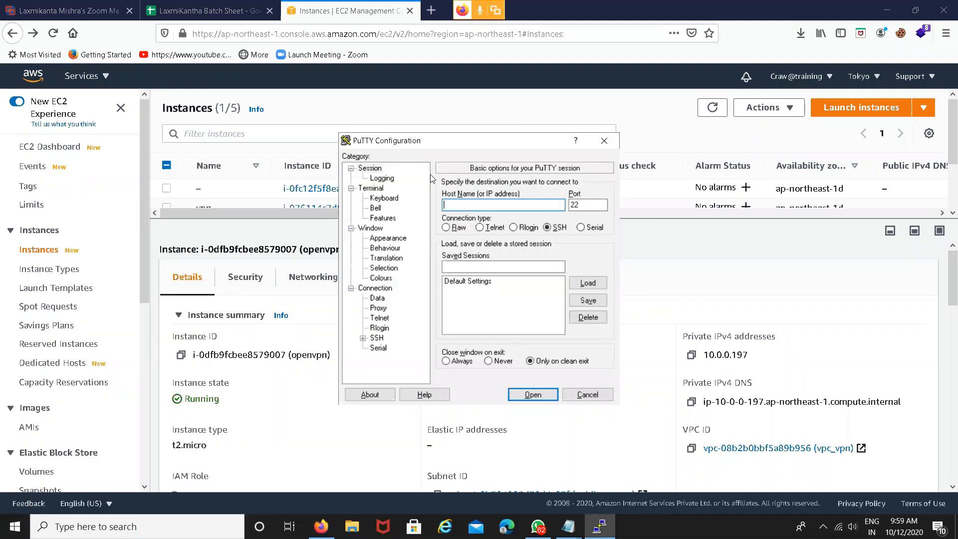
{"action": "key", "text": "ctrl+v"}
Step: Set new-vpn-key.ppk from the desktop as the private key file for this session's SSH authentication
{"action": "left_click", "coordinate": [363, 338]}
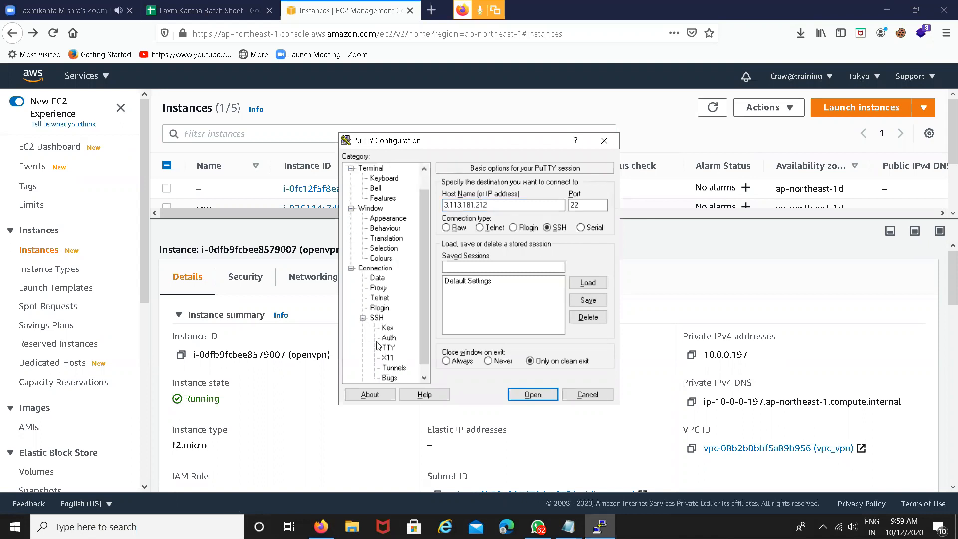
{"action": "left_click", "coordinate": [389, 338]}
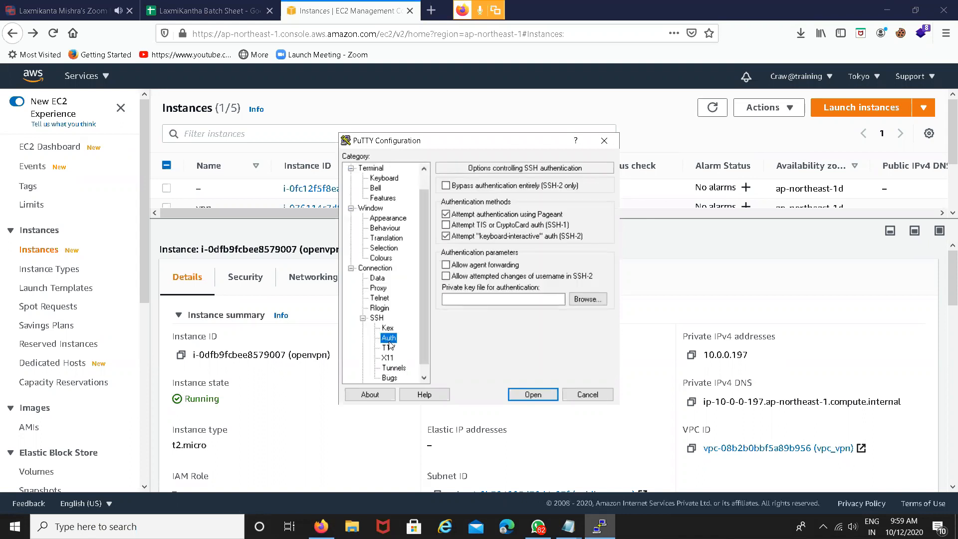
{"action": "left_click", "coordinate": [581, 299]}
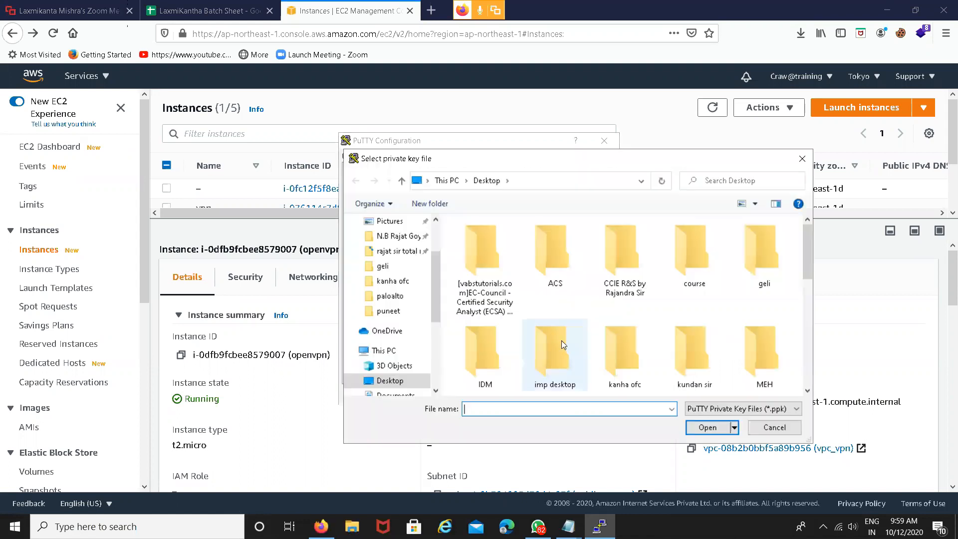
{"action": "type", "text": "v"}
{"action": "key", "text": "BackSpace"}
{"action": "type", "text": "new"}
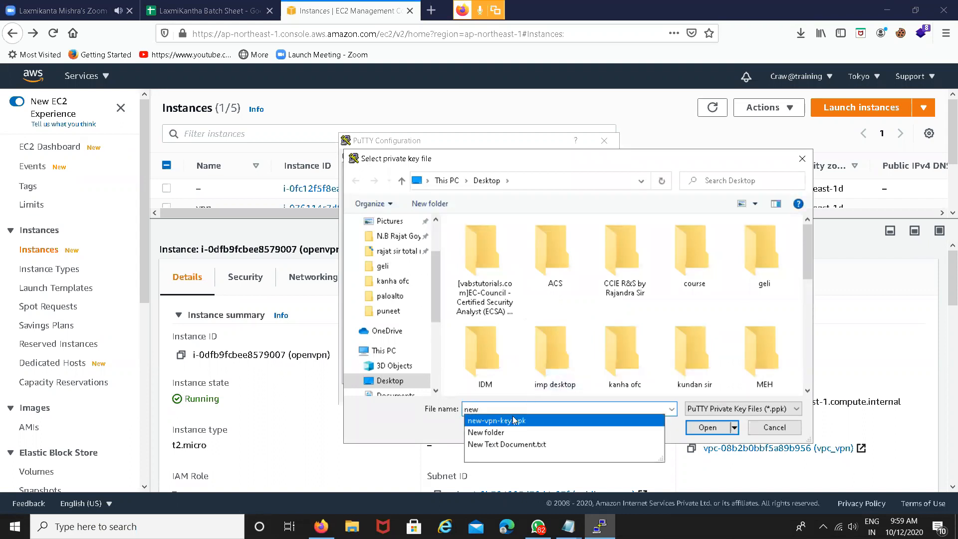
{"action": "left_click", "coordinate": [543, 420]}
{"action": "left_click", "coordinate": [701, 427]}
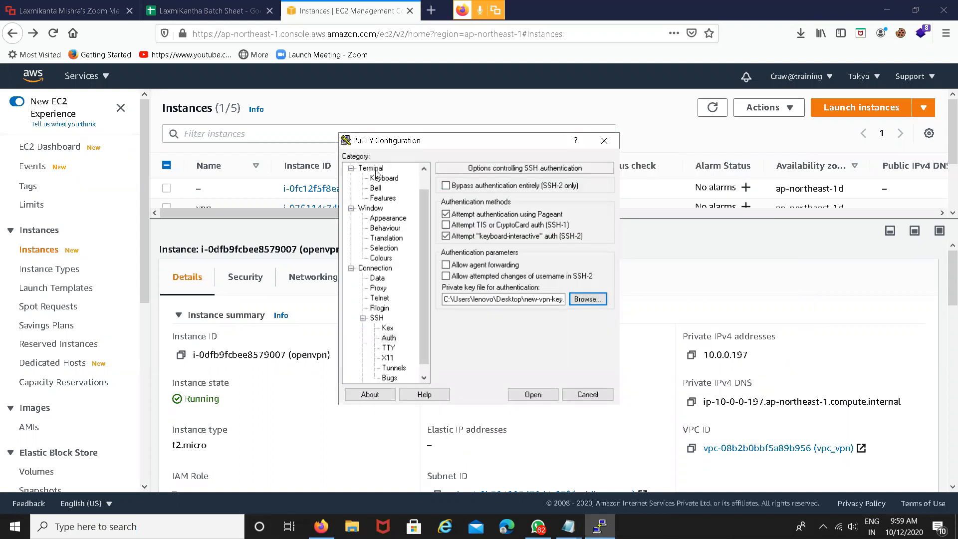
Step: Return to the session options, open the SSH connection on port 22, and log in as openvpnas
{"action": "left_click", "coordinate": [375, 169]}
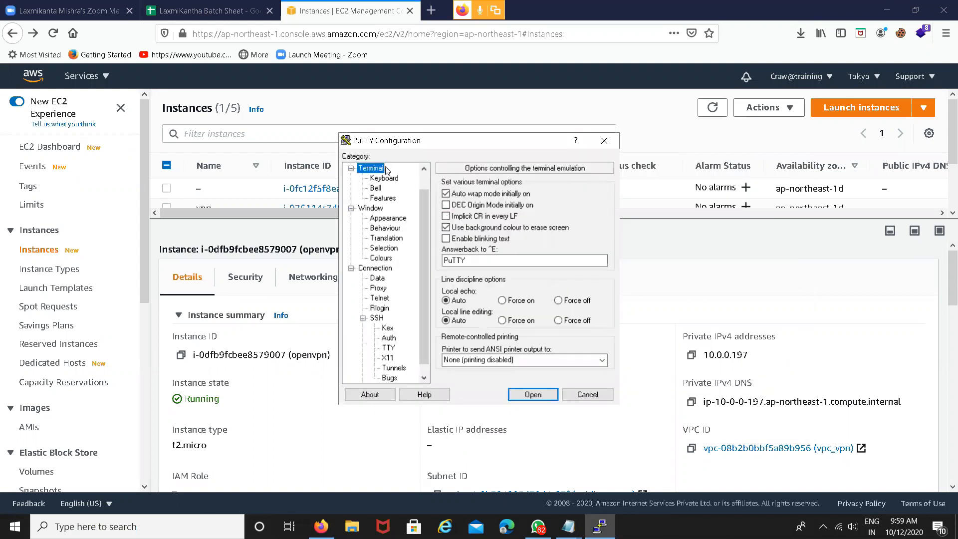
{"action": "left_click", "coordinate": [424, 169]}
{"action": "left_click", "coordinate": [424, 169]}
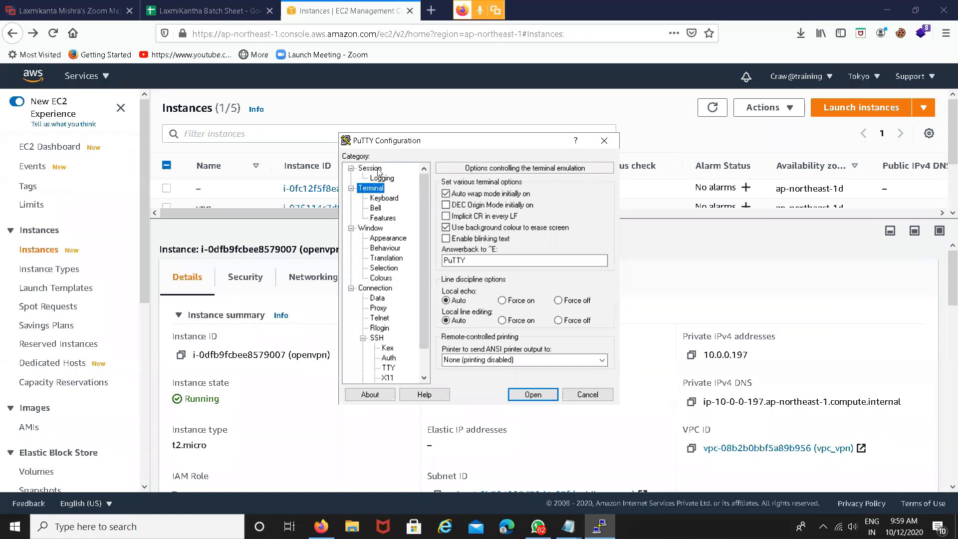
{"action": "left_click", "coordinate": [369, 169]}
{"action": "left_click", "coordinate": [534, 395]}
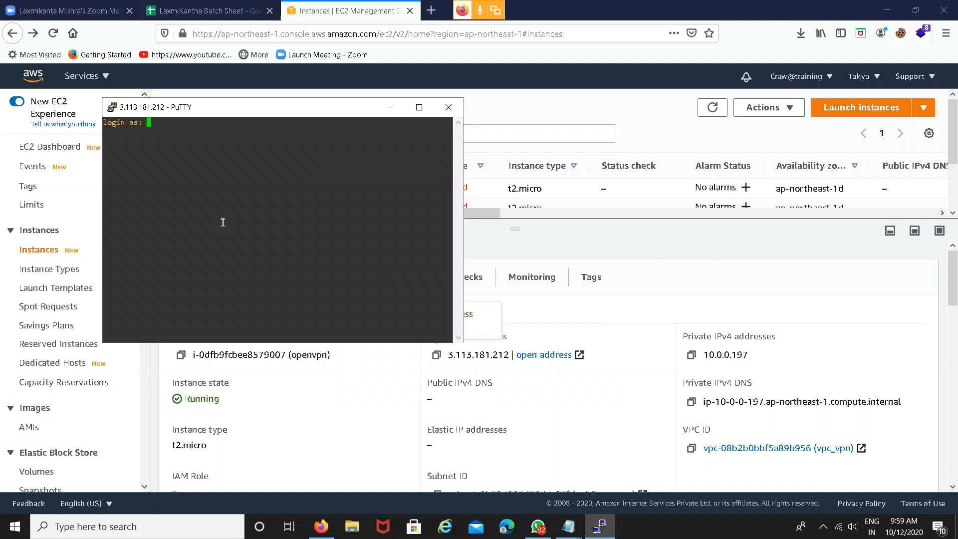
{"action": "type", "text": "openvpnas"}
{"action": "key", "text": "Return"}
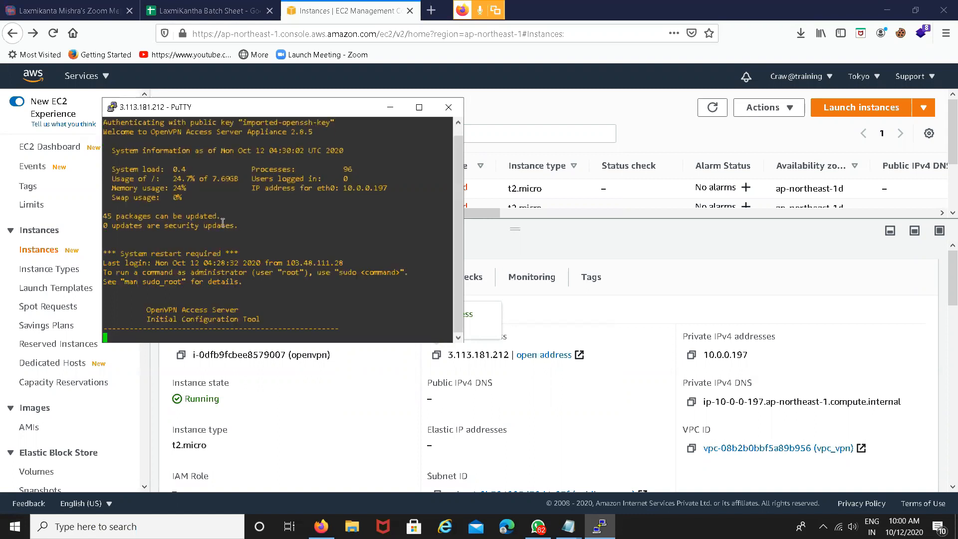
Step: Accept the license agreement with yes and keep the defaults: primary node, all interfaces, Admin Web UI port 943, daemon TCP port 443
{"action": "type", "text": "yes"}
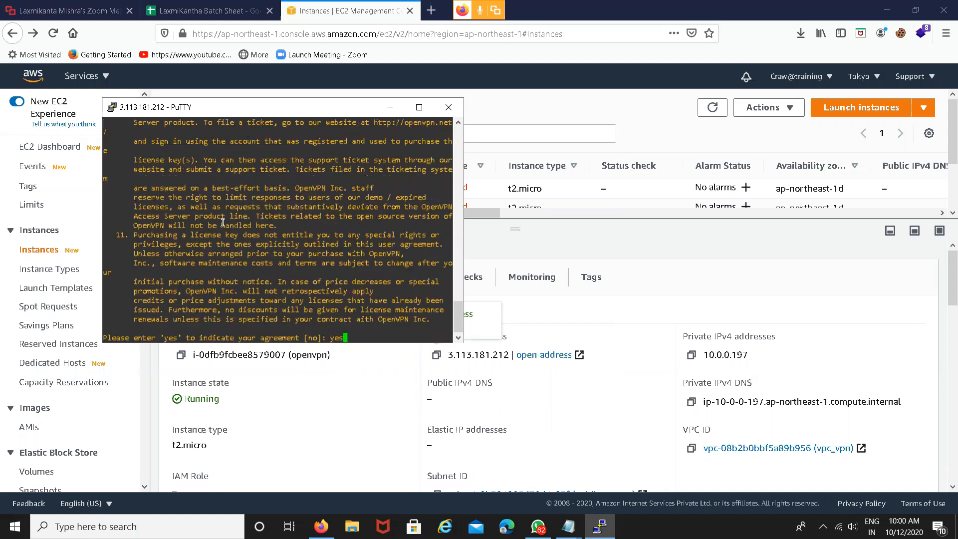
{"action": "key", "text": "Return"}
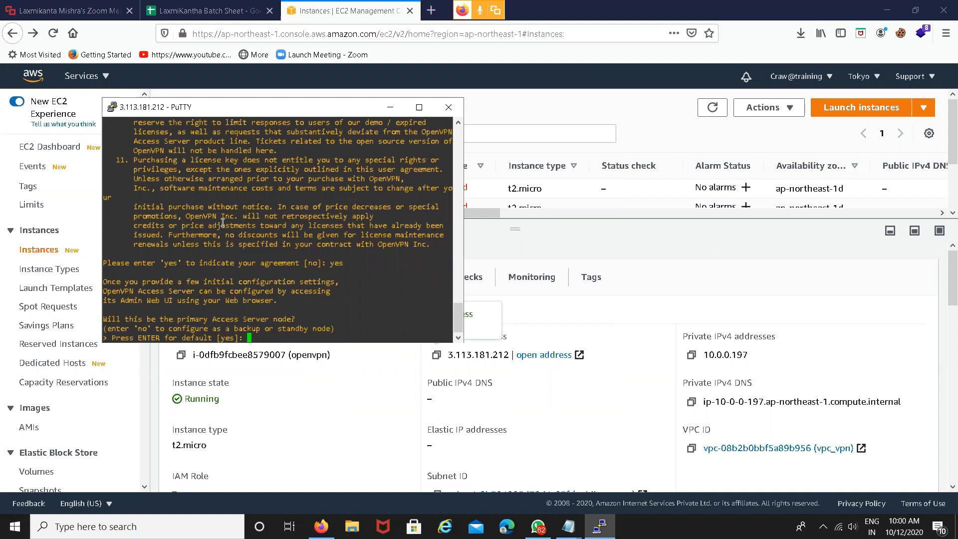
{"action": "key", "text": "Return"}
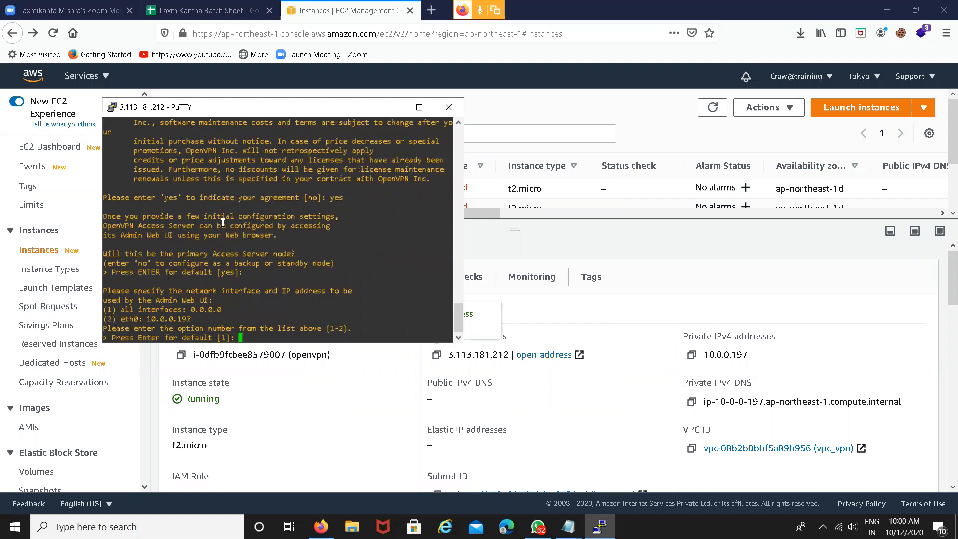
{"action": "key", "text": "Return"}
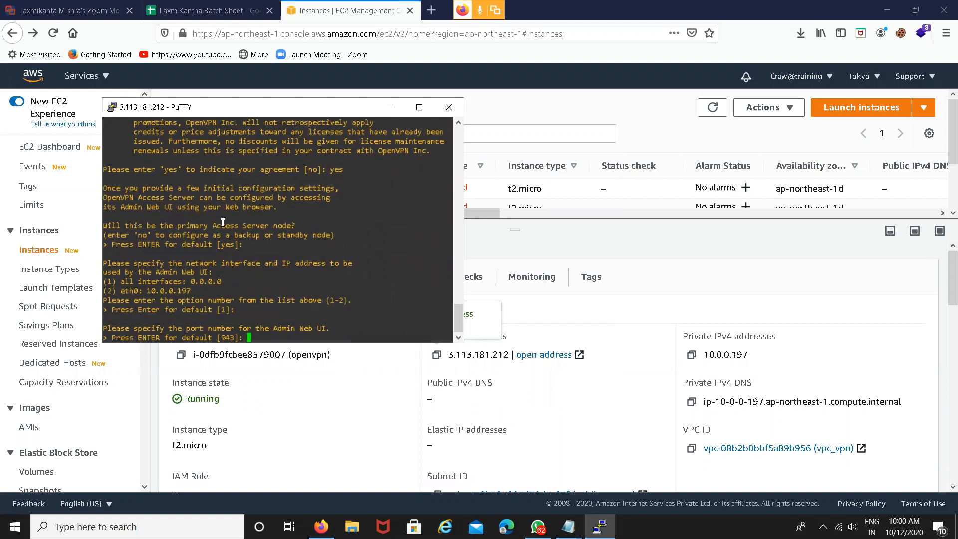
{"action": "key", "text": "Return"}
{"action": "key", "text": "Return"}
Step: Keep the defaults for client traffic, DNS traffic, local authentication, private subnet access and the openvpn admin login, and leave the activation key blank
{"action": "key", "text": "Return"}
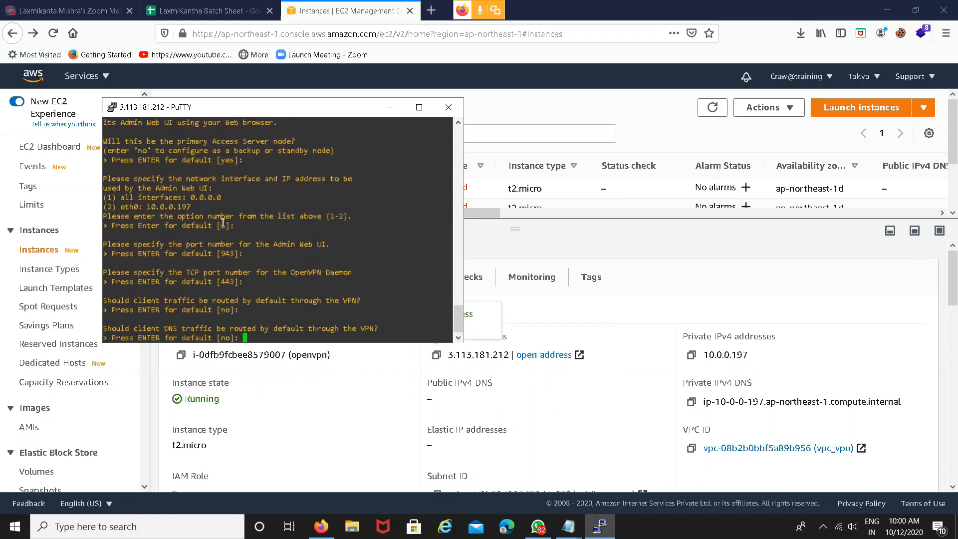
{"action": "key", "text": "Return"}
{"action": "key", "text": "Return"}
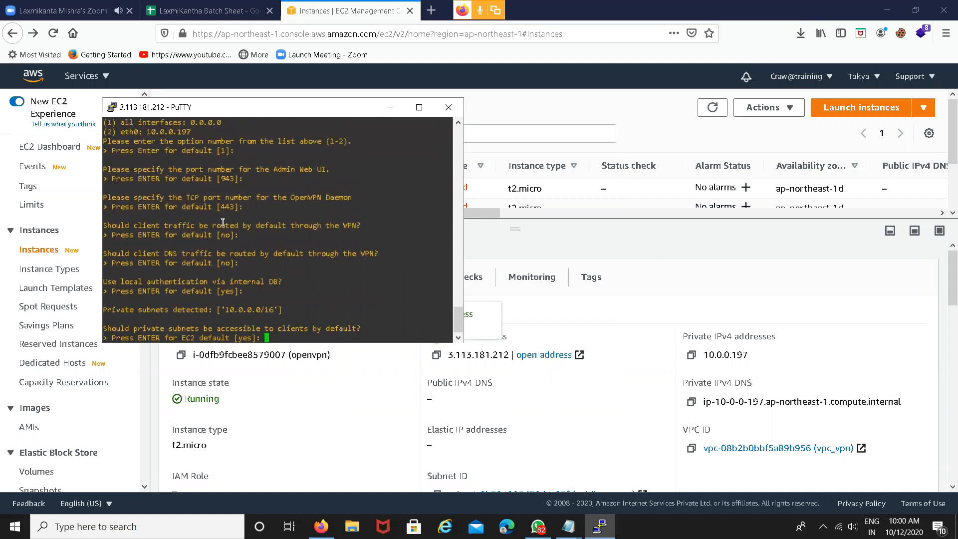
{"action": "key", "text": "Return"}
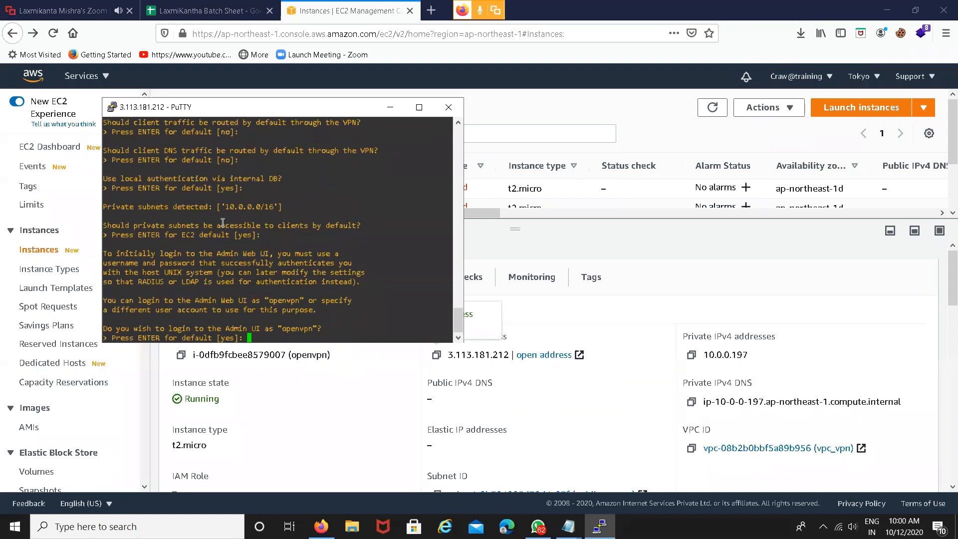
{"action": "key", "text": "Return"}
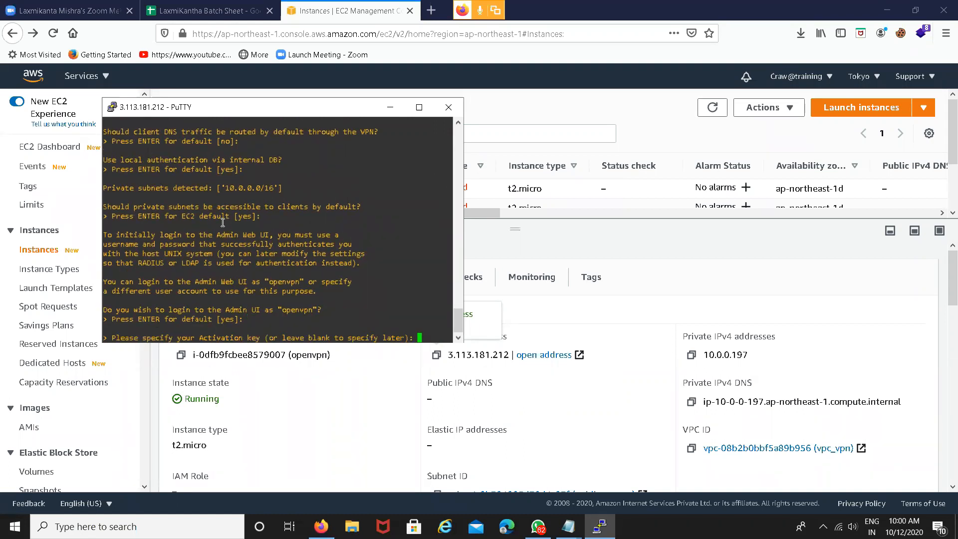
{"action": "key", "text": "Return"}
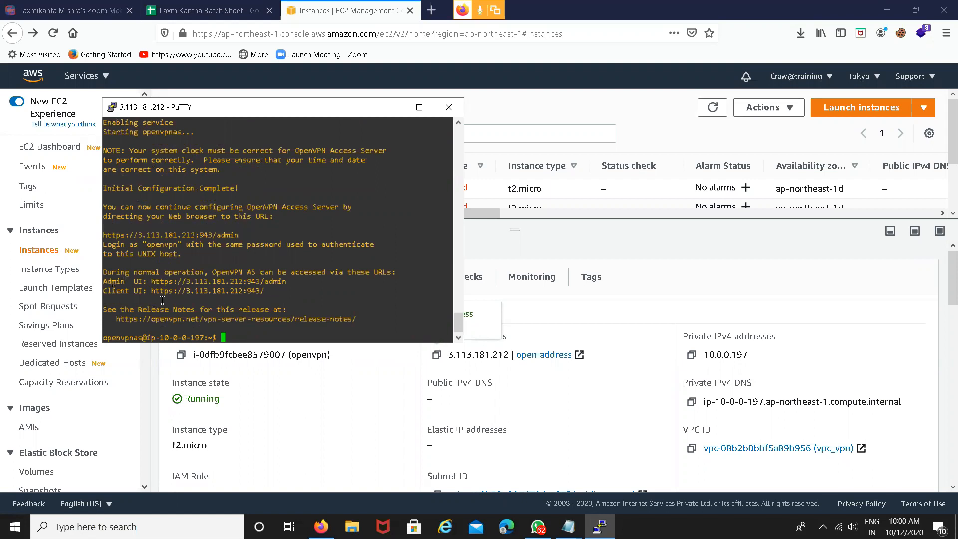
{"action": "left_click_drag", "start_coordinate": [148, 291], "coordinate": [265, 293]}
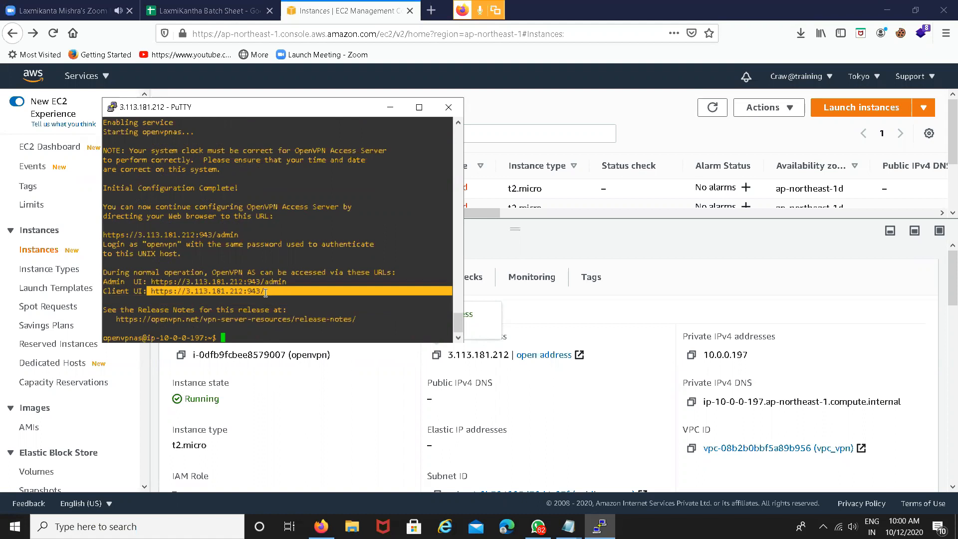
{"action": "key", "text": "ctrl+c"}
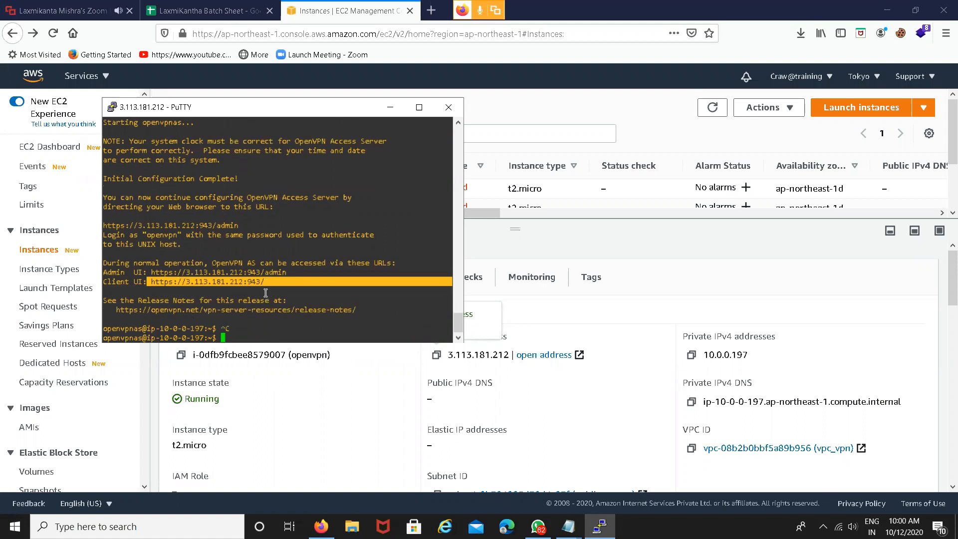
{"action": "key", "text": "alt+Tab"}
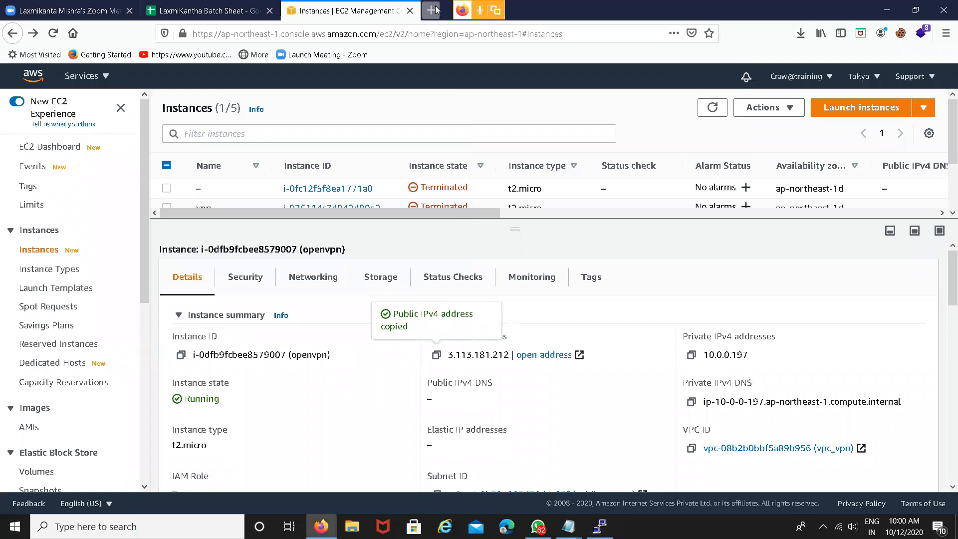
{"action": "left_click", "coordinate": [430, 10]}
{"action": "key", "text": "ctrl+v"}
{"action": "type", "text": ":943"}
{"action": "key", "text": "Return"}
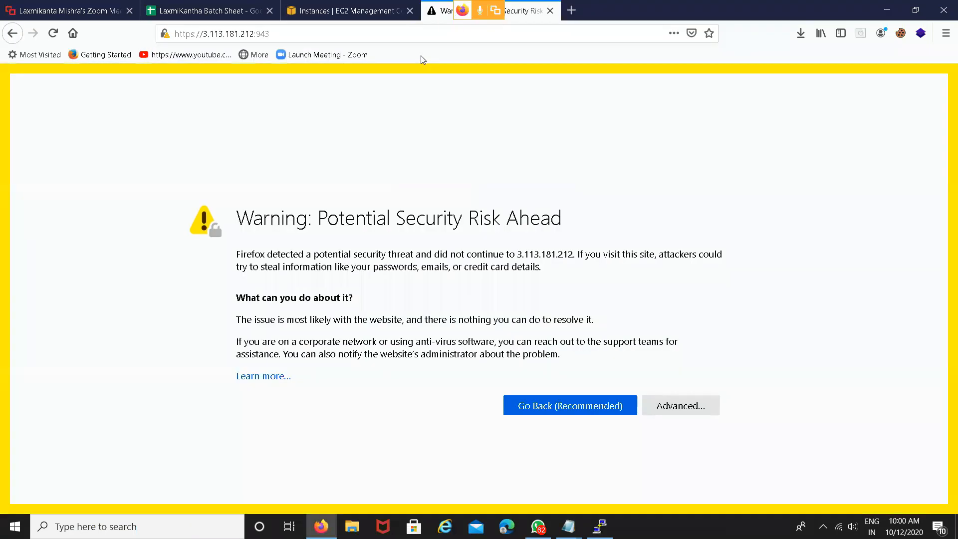
Step: Accept the certificate security risk for 3.113.181.212:943 and continue to the OpenVPN Access Server page
{"action": "left_click", "coordinate": [663, 405]}
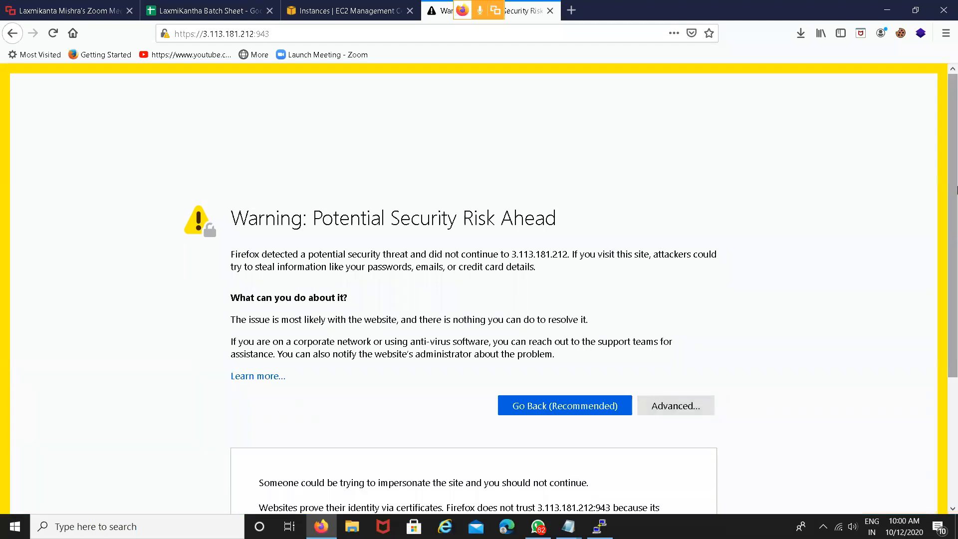
{"action": "scroll", "coordinate": [943, 325], "scroll_direction": "down", "scroll_amount": 5}
{"action": "left_click", "coordinate": [622, 460]}
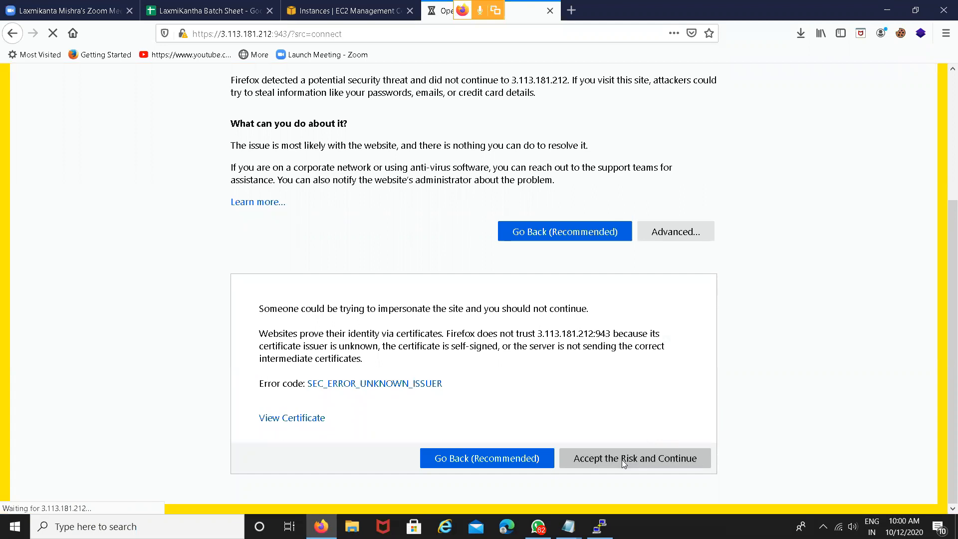
Step: Enter openvpn as the username on the Access Server user login page
{"action": "left_click", "coordinate": [478, 256]}
{"action": "left_click", "coordinate": [477, 256]}
{"action": "type", "text": "openvpn"}
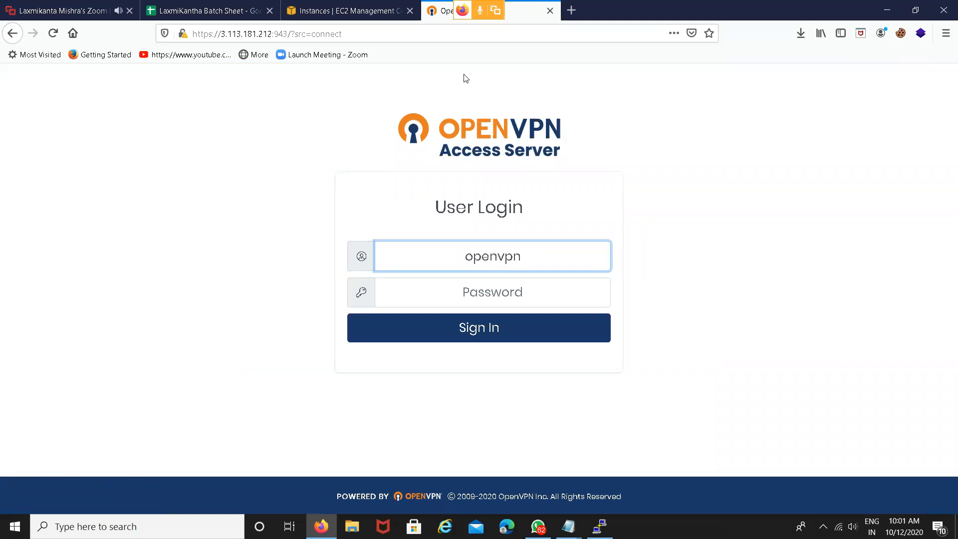
Step: Switch to the PuTTY session, run sudo passwd openvpn, and enter and retype the new UNIX password
{"action": "left_click", "coordinate": [601, 530]}
{"action": "type", "text": "sudo "}
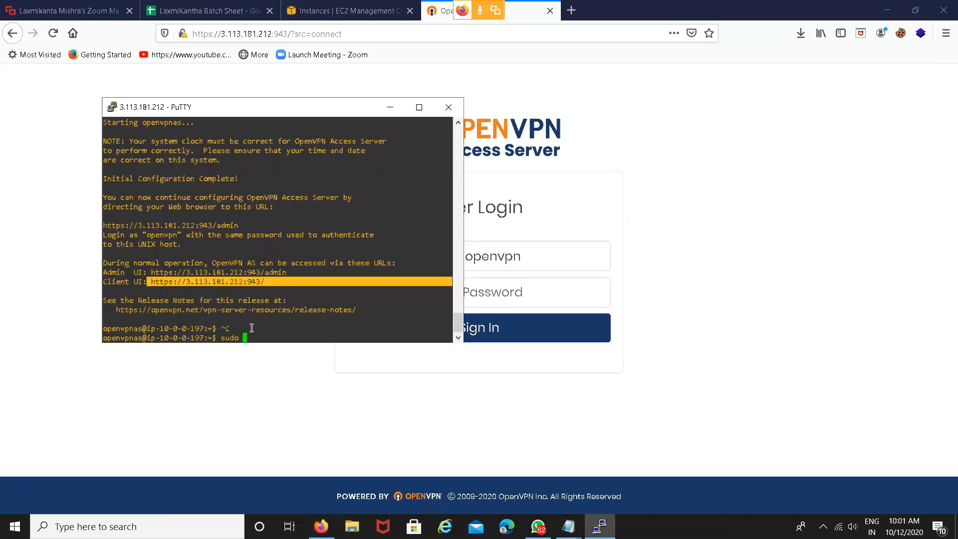
{"action": "type", "text": "passwd"}
{"action": "type", "text": "openvpn"}
{"action": "key", "text": "Return"}
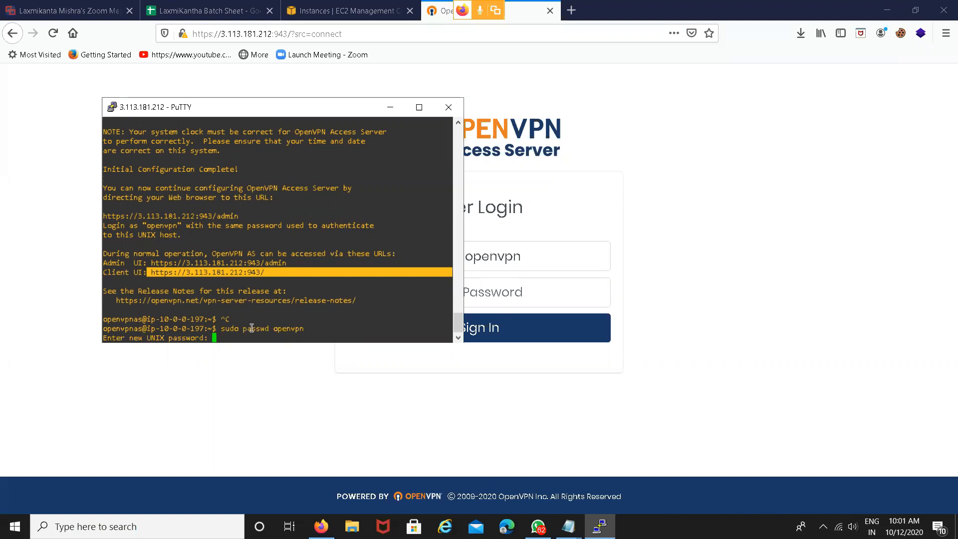
{"action": "key", "text": "Return"}
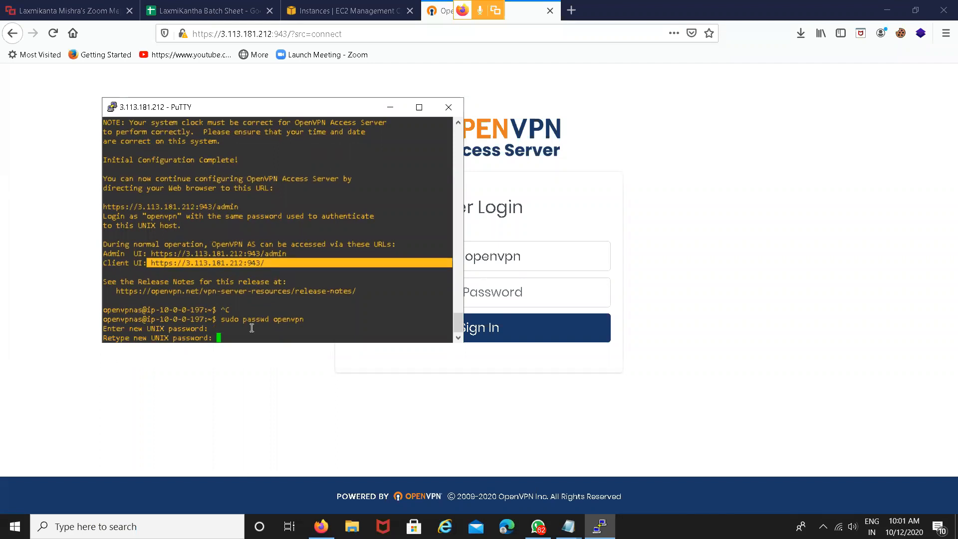
{"action": "key", "text": "Return"}
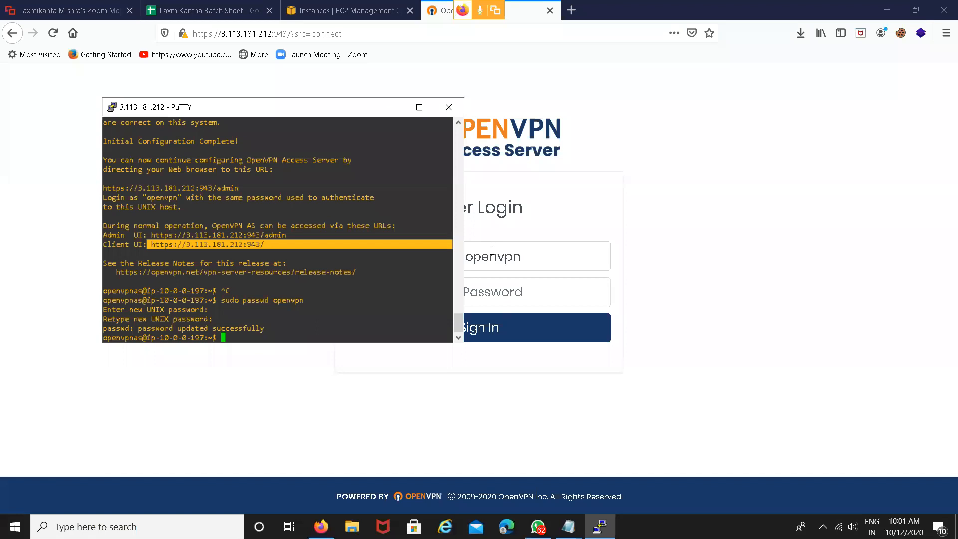
Step: Return to the Access Server login page in the browser, enter the openvpn account's password, and sign in
{"action": "left_click", "coordinate": [495, 287]}
{"action": "type", "text": "****"}
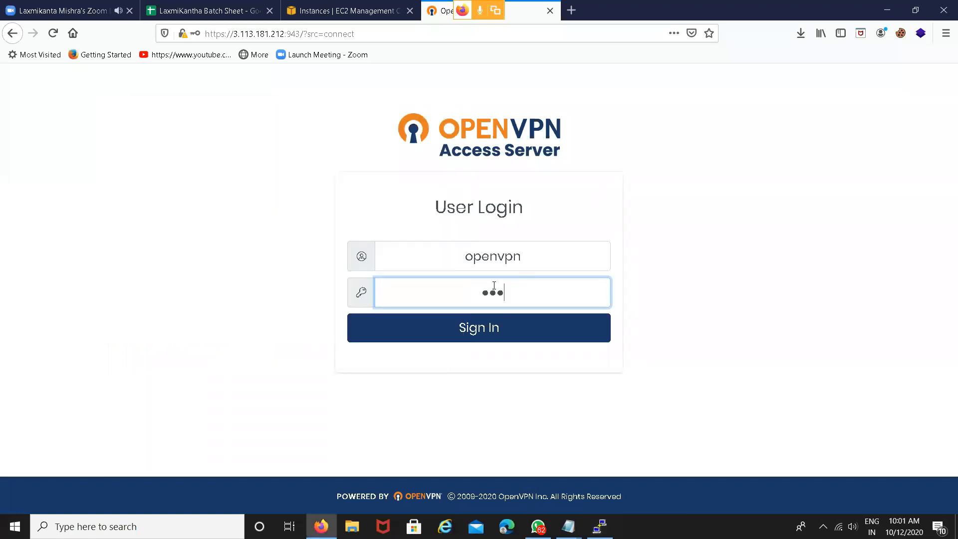
{"action": "type", "text": "**"}
{"action": "key", "text": "Return"}
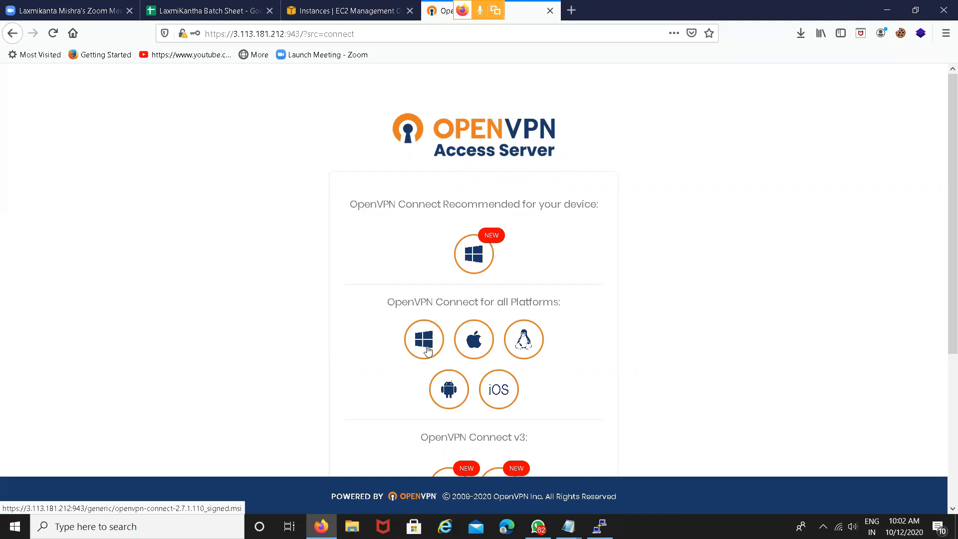
Step: Download the recommended OpenVPN Connect installer for Windows, openvpn-connect-3.1.3.713_signed.msi, and view the download's progress
{"action": "left_click", "coordinate": [478, 267]}
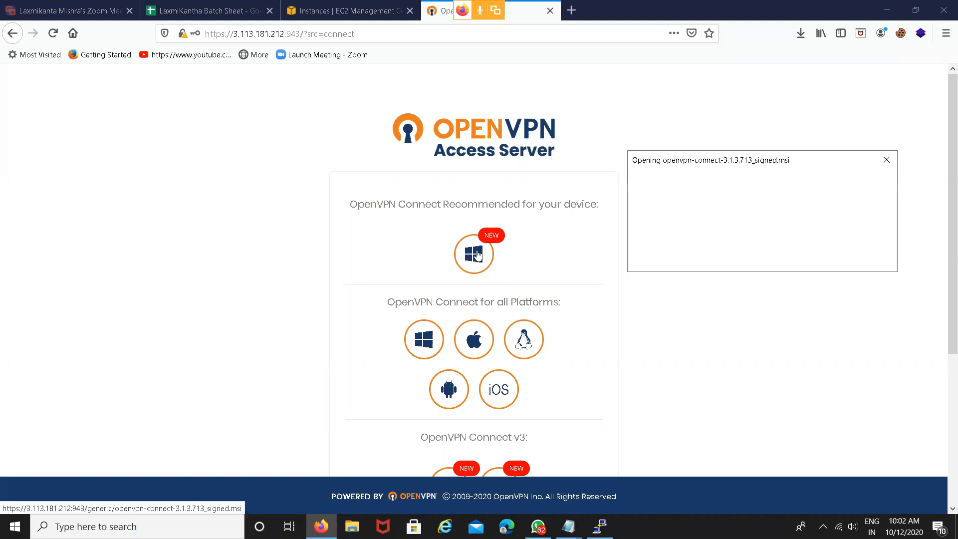
{"action": "left_click", "coordinate": [816, 255]}
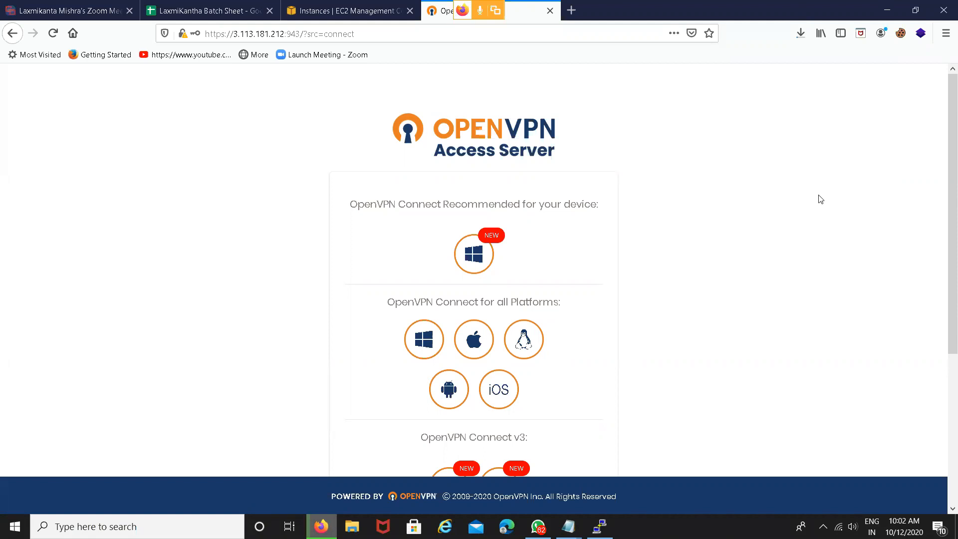
{"action": "left_click", "coordinate": [803, 38]}
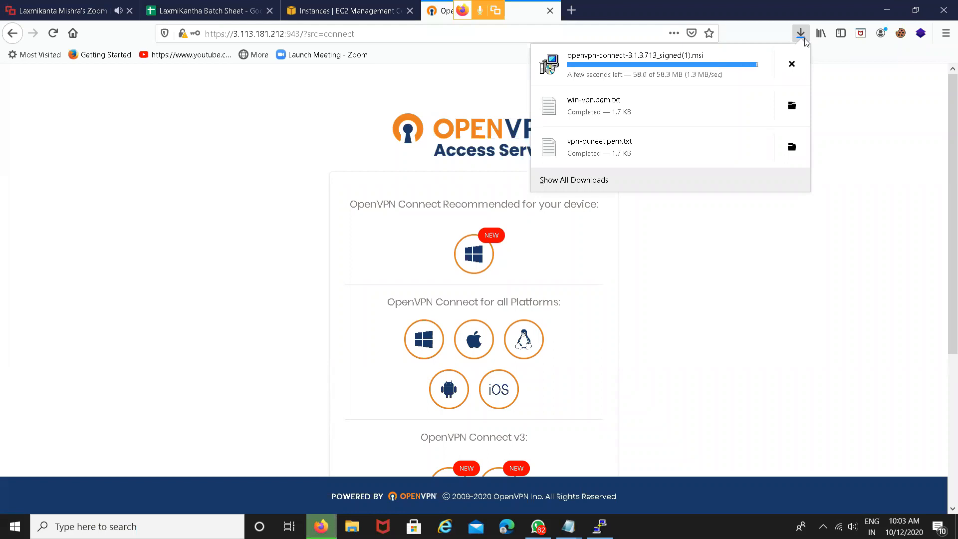
Step: Locate the downloaded openvpn-connect-3.1.3.713_signed(1) installer in its folder, run it anyway past SmartScreen, and minimize the folder window
{"action": "left_click", "coordinate": [792, 65]}
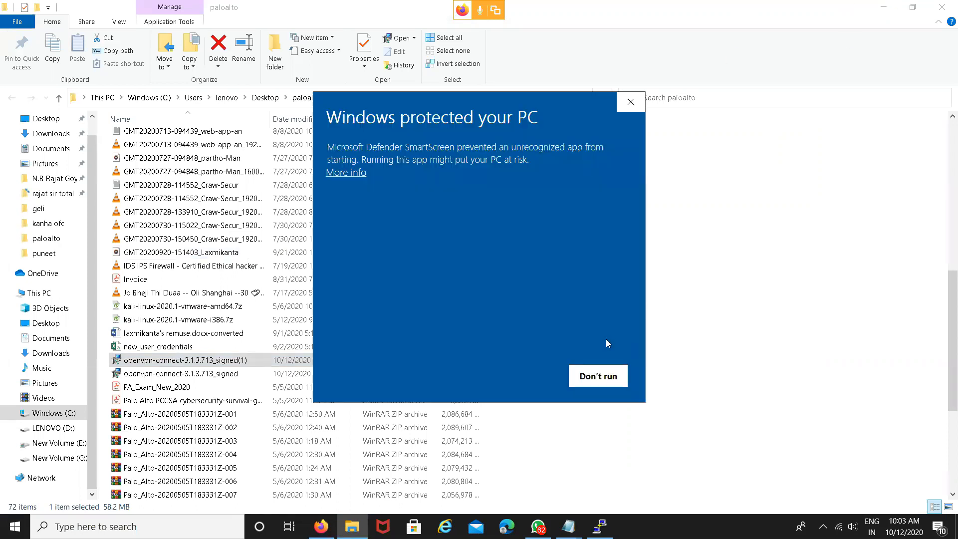
{"action": "left_click", "coordinate": [347, 174]}
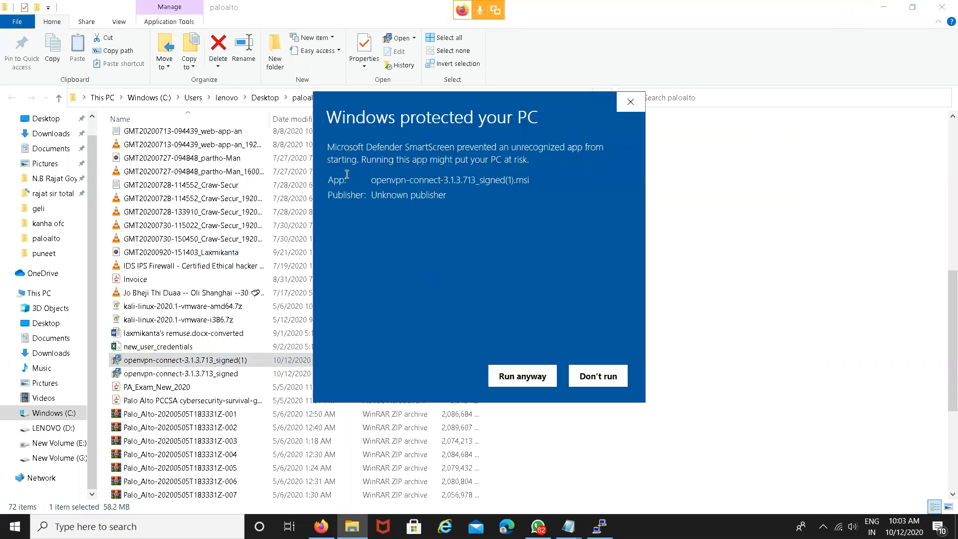
{"action": "left_click", "coordinate": [525, 372]}
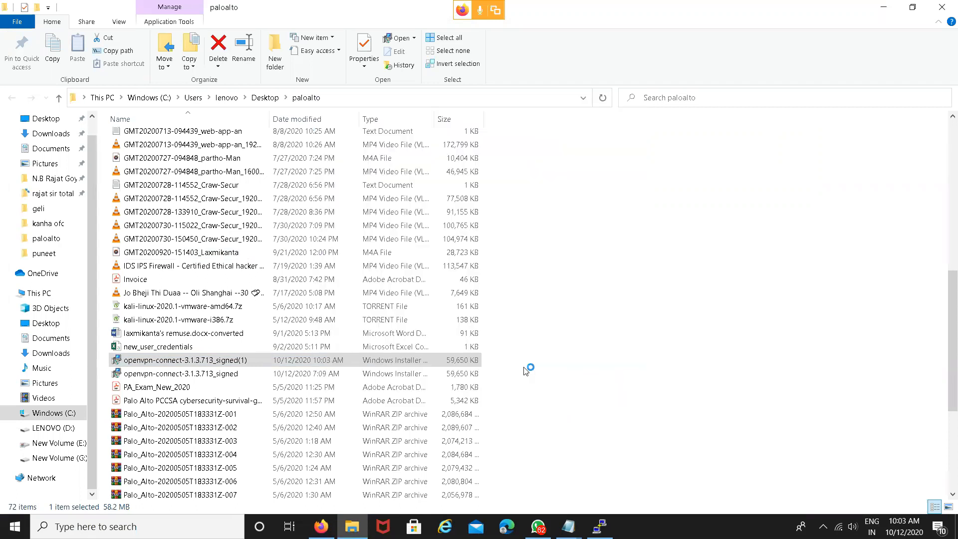
{"action": "left_click", "coordinate": [884, 7]}
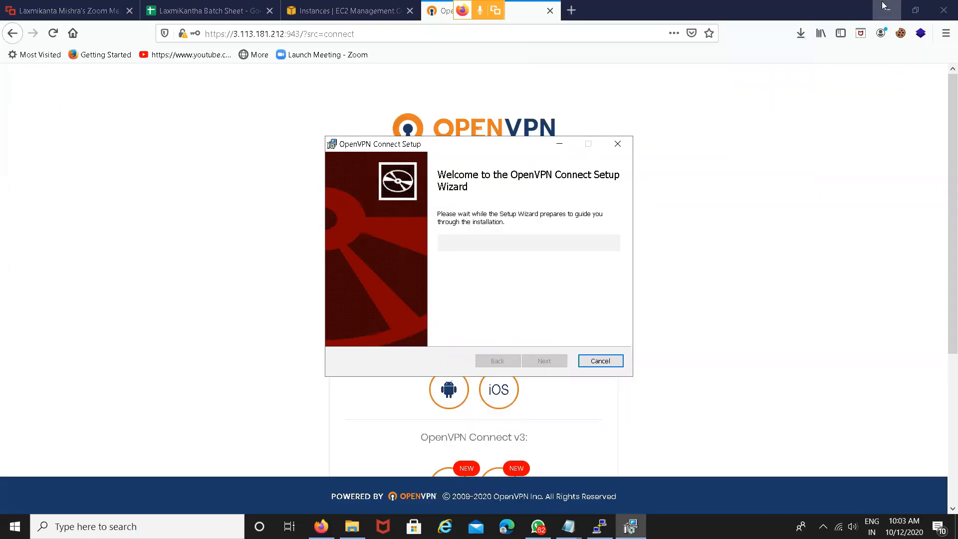
Step: Accept the license agreement in the OpenVPN Connect setup wizard, install the client, and finish the wizard
{"action": "left_click", "coordinate": [552, 359]}
{"action": "left_click", "coordinate": [346, 331]}
{"action": "left_click", "coordinate": [545, 368]}
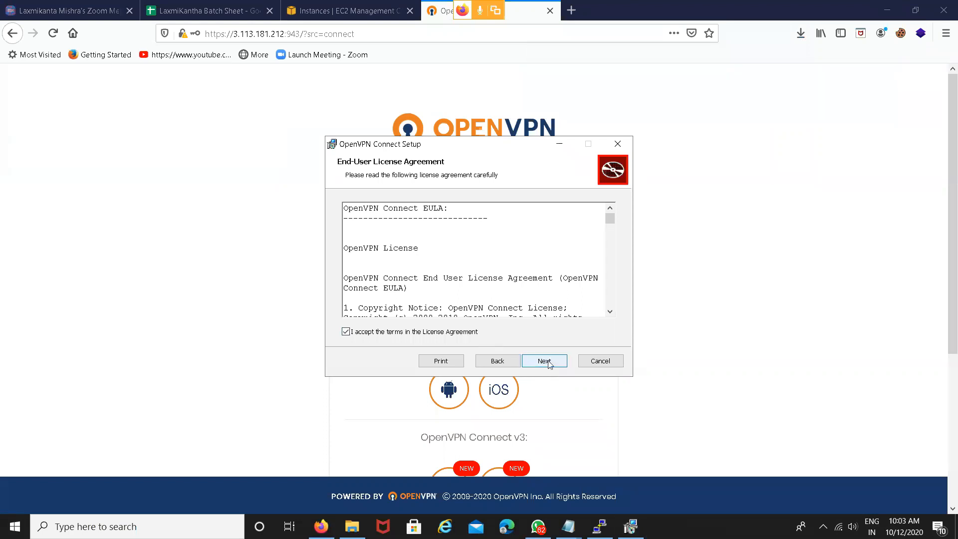
{"action": "left_click", "coordinate": [549, 361]}
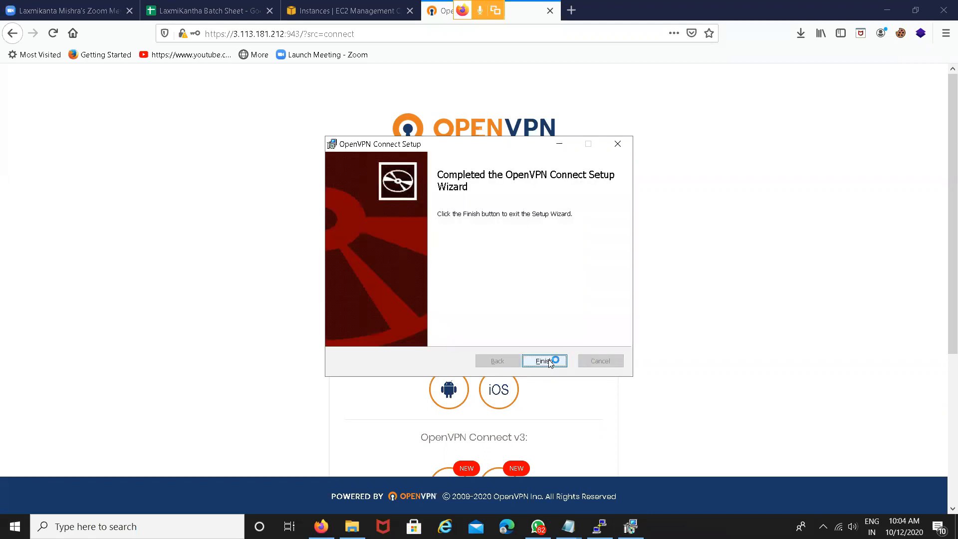
{"action": "left_click", "coordinate": [544, 361]}
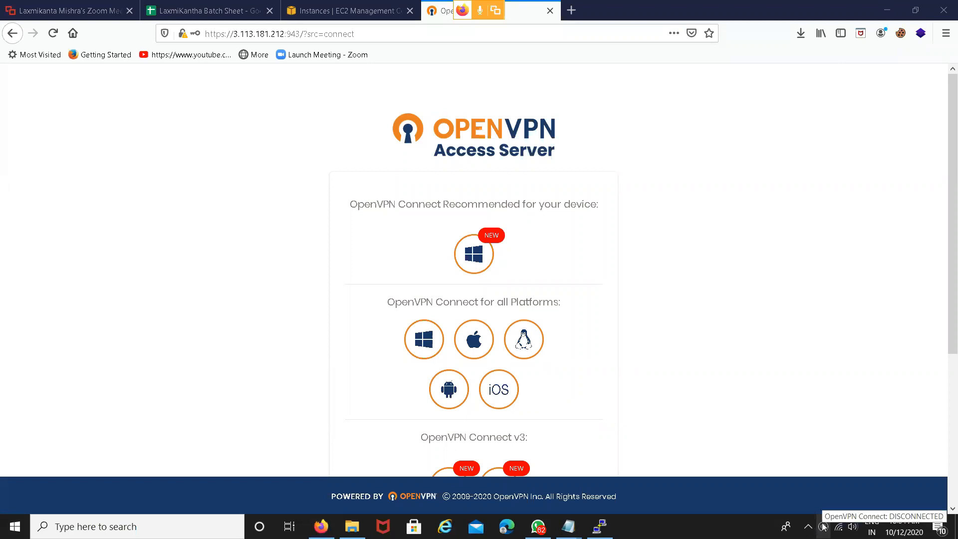
Step: Open OpenVPN Connect, close the onboarding tour, and agree to the data collection policy
{"action": "left_click", "coordinate": [824, 528]}
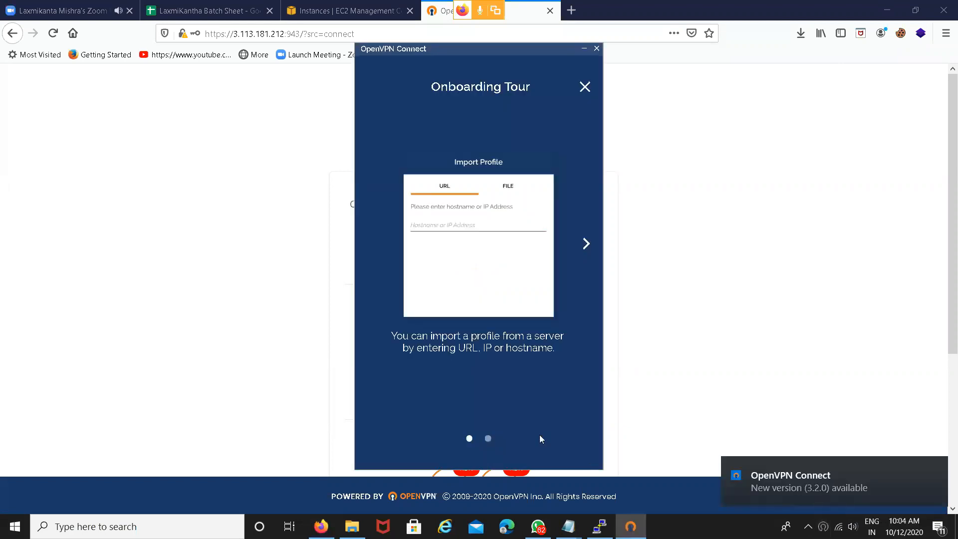
{"action": "left_click", "coordinate": [587, 248]}
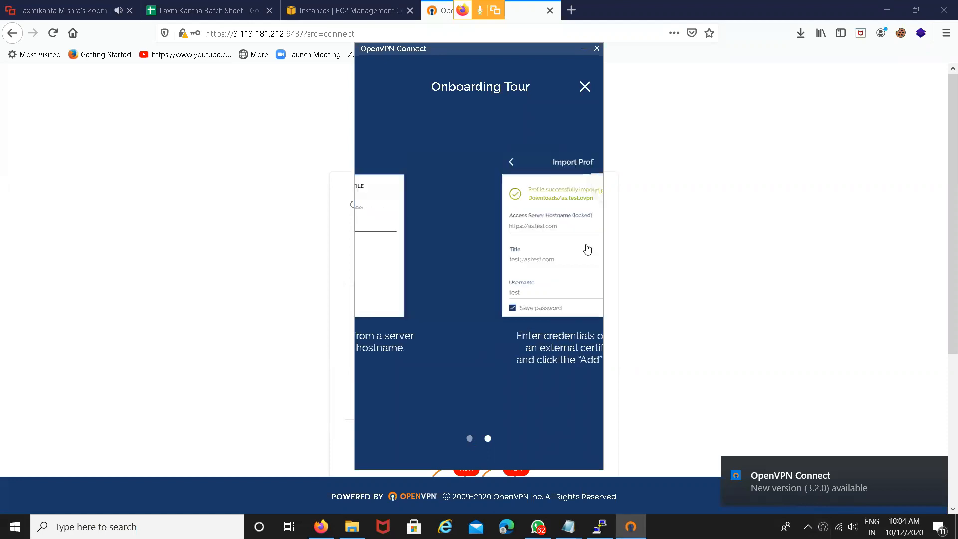
{"action": "left_click", "coordinate": [585, 85]}
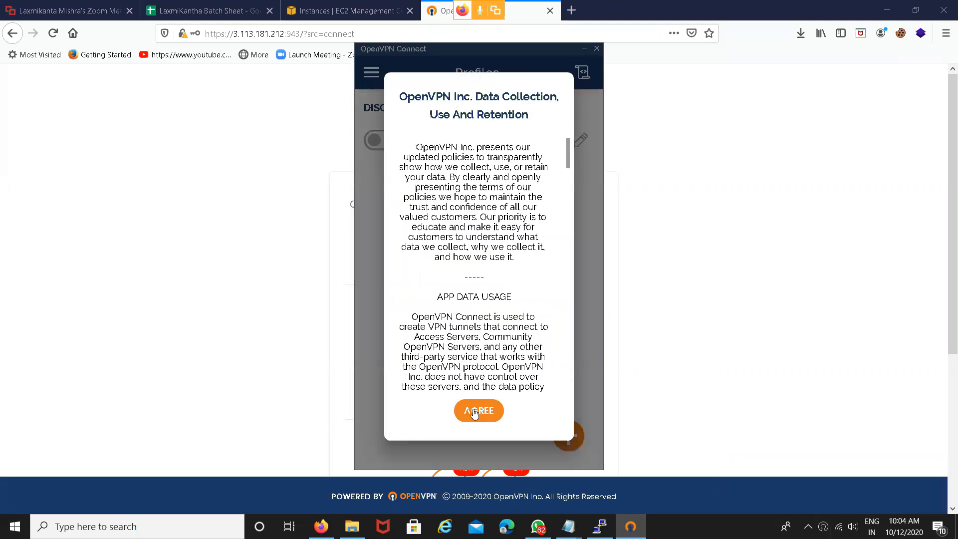
{"action": "left_click", "coordinate": [475, 412]}
{"action": "left_click", "coordinate": [480, 342]}
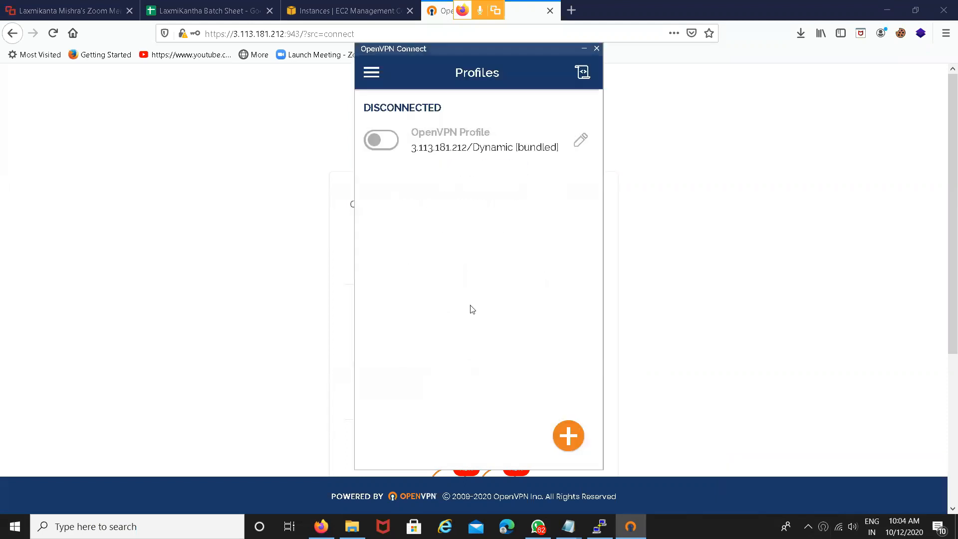
Step: Connect the bundled 3.113.181.212 profile with username openvpn and the account password, and minimize the client
{"action": "left_click", "coordinate": [392, 144]}
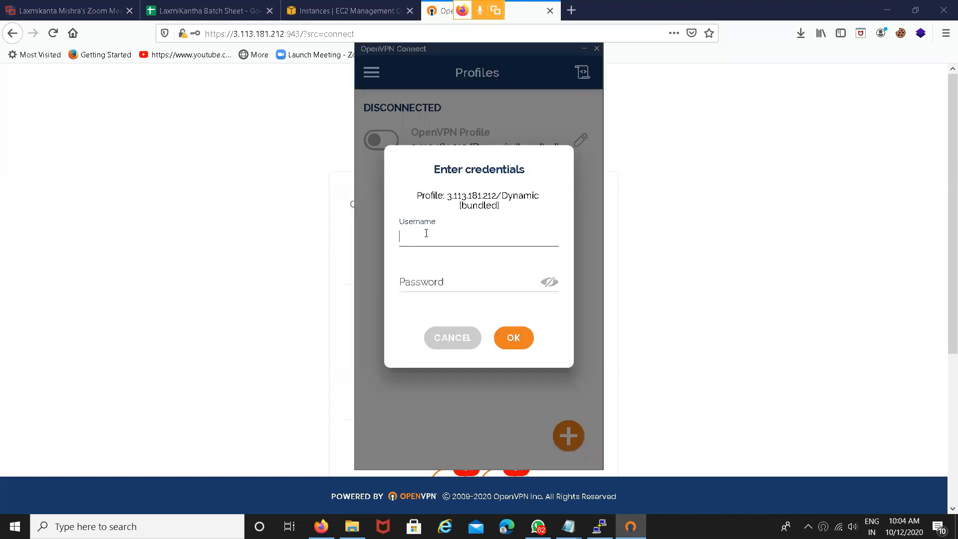
{"action": "type", "text": "openvpn"}
{"action": "key", "text": "Tab"}
{"action": "type", "text": "•••••••"}
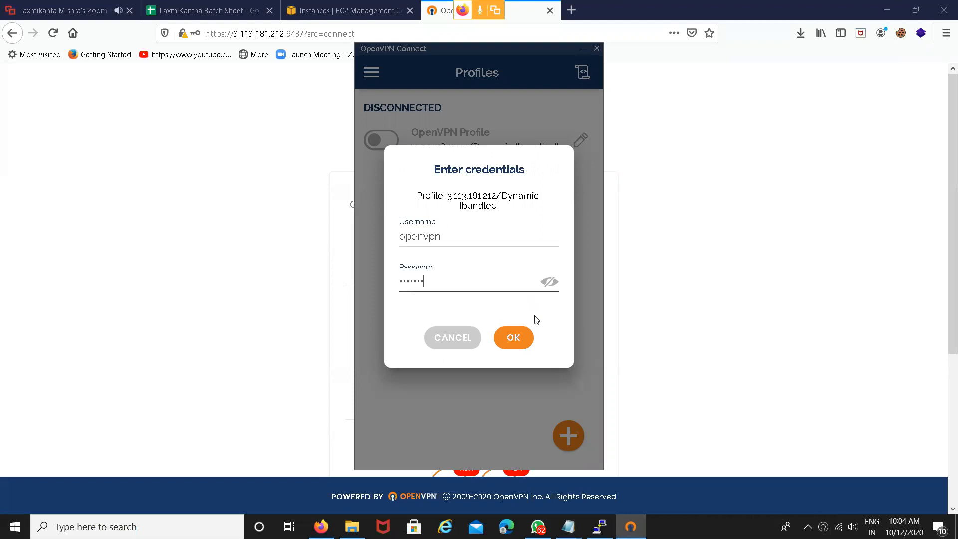
{"action": "left_click", "coordinate": [514, 338]}
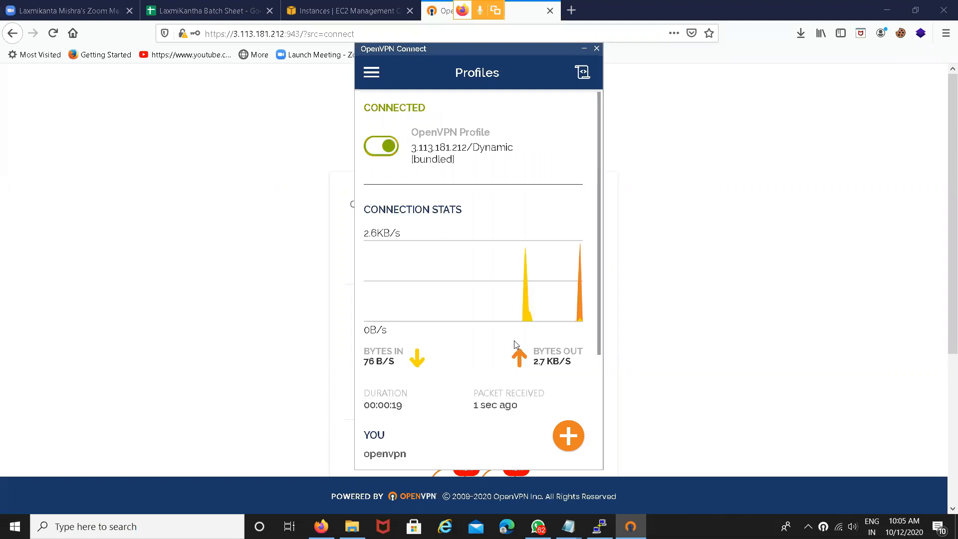
{"action": "left_click", "coordinate": [583, 50]}
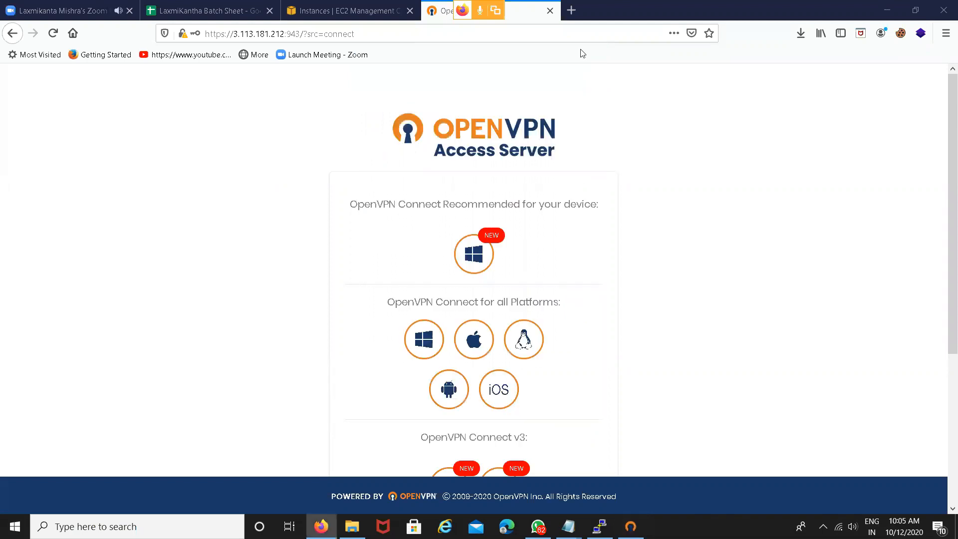
Step: Switch to the EC2 Instances page and refresh the instance list
{"action": "key", "text": "ctrl+shift+Tab"}
{"action": "left_click", "coordinate": [892, 233]}
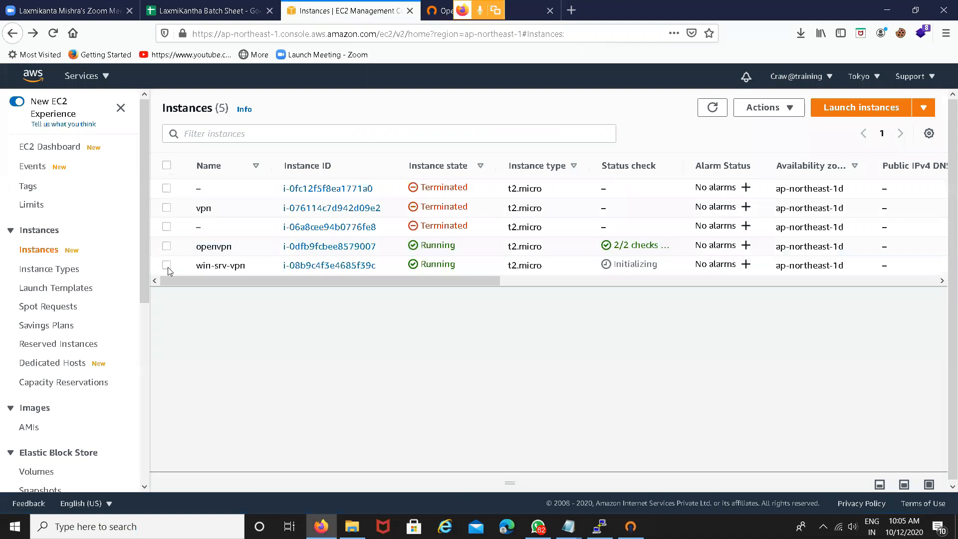
{"action": "left_click", "coordinate": [713, 109]}
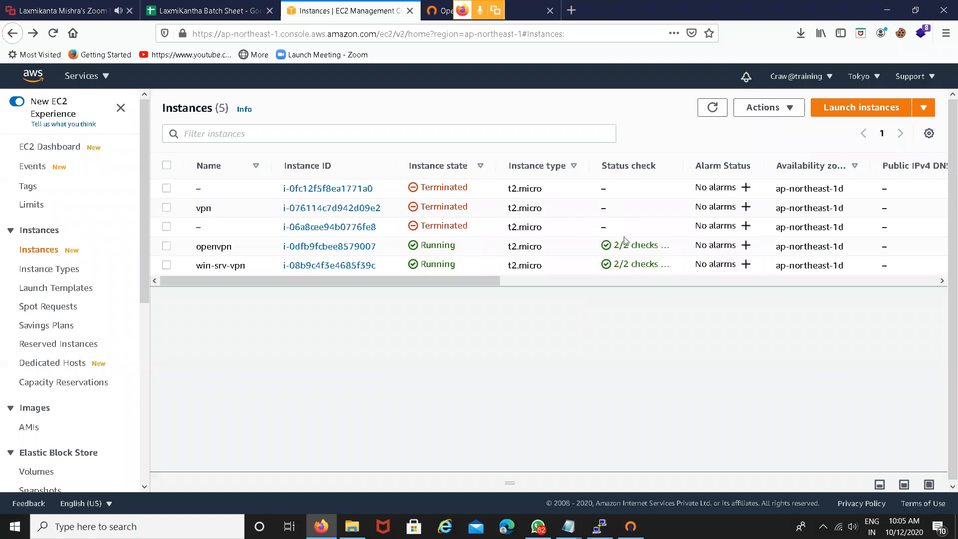
Step: Select the win-srv-vpn instance, open its RDP client connection options, and request the Windows password
{"action": "left_click", "coordinate": [167, 265]}
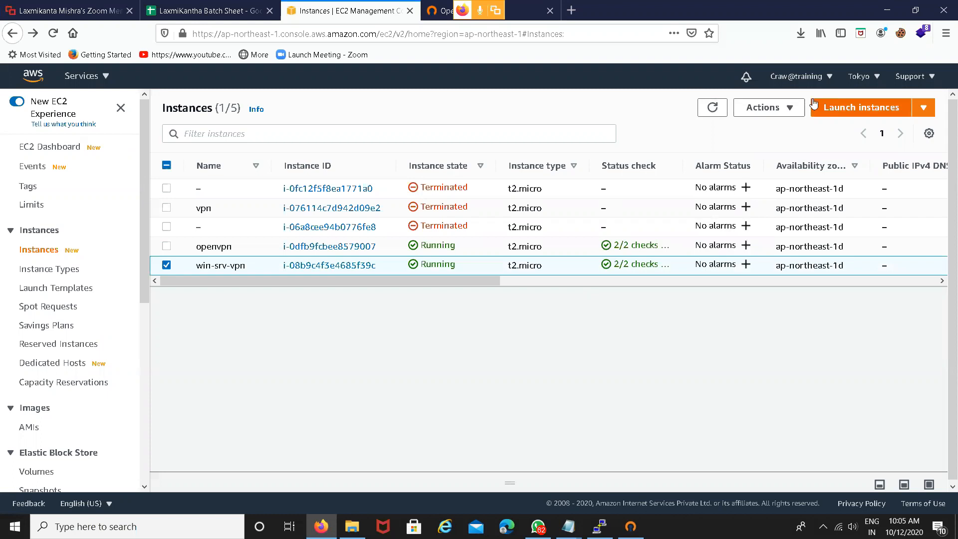
{"action": "left_click", "coordinate": [794, 106]}
{"action": "left_click", "coordinate": [759, 148]}
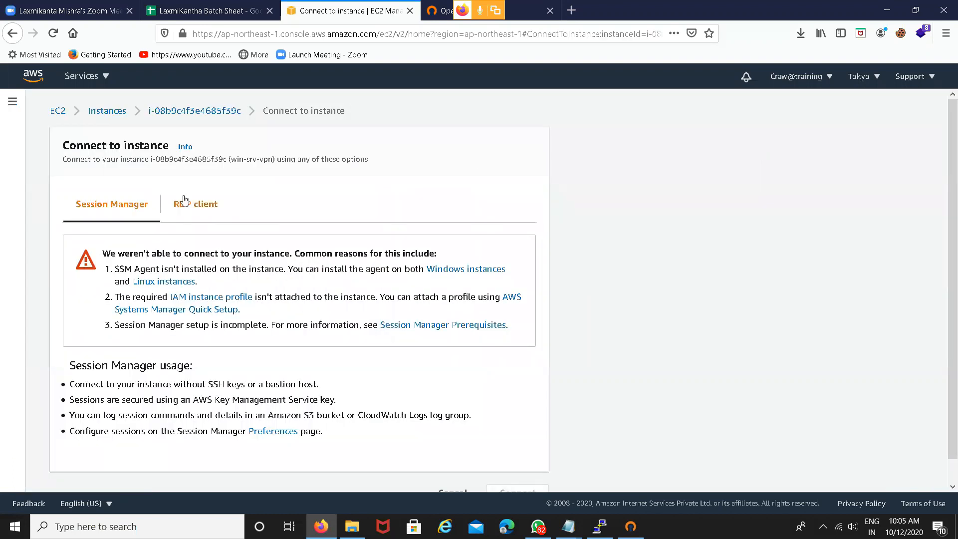
{"action": "left_click", "coordinate": [184, 205]}
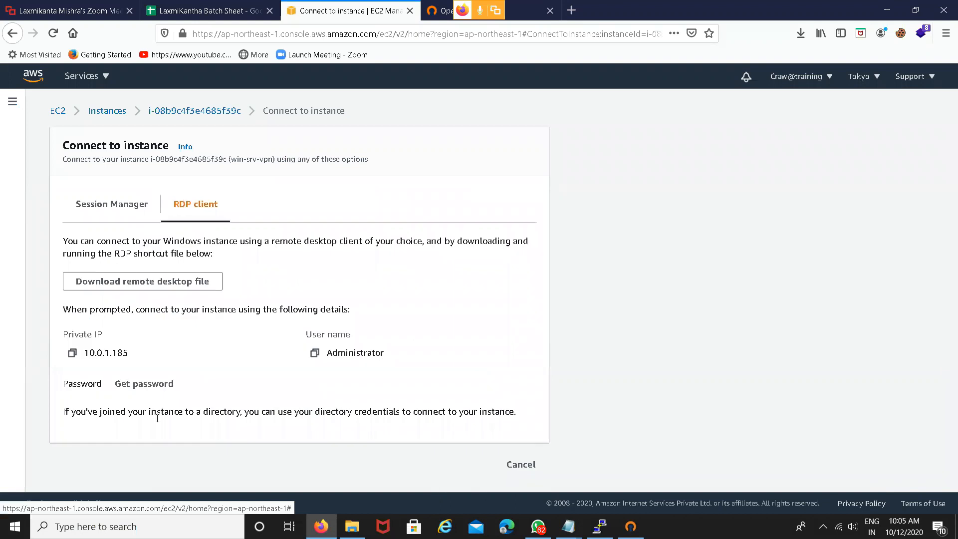
{"action": "left_click", "coordinate": [144, 384]}
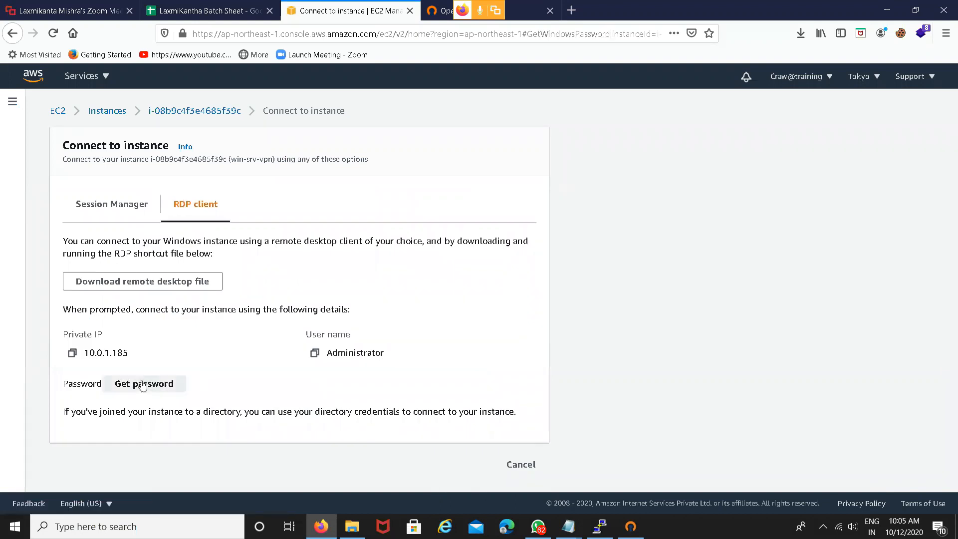
Step: Copy the full private key from win-vpn.pem in Notepad and paste it into the key pair contents for decrypting the Windows password
{"action": "mouse_move", "coordinate": [568, 526]}
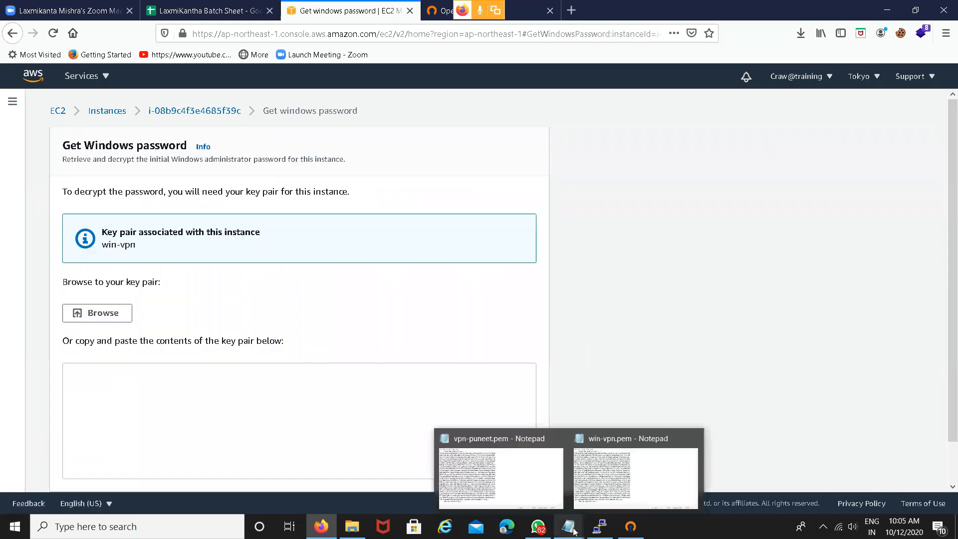
{"action": "left_click", "coordinate": [652, 481]}
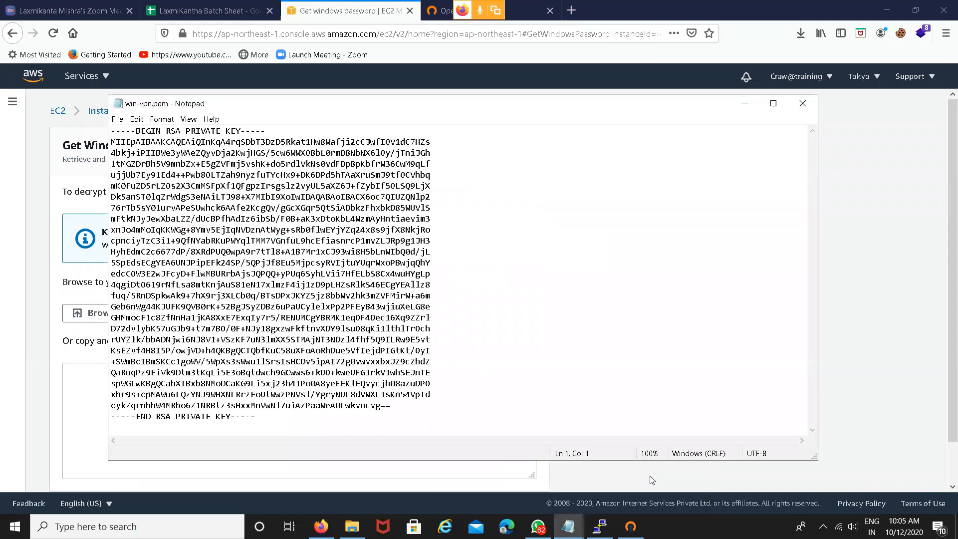
{"action": "key", "text": "ctrl+a"}
{"action": "left_click", "coordinate": [744, 103]}
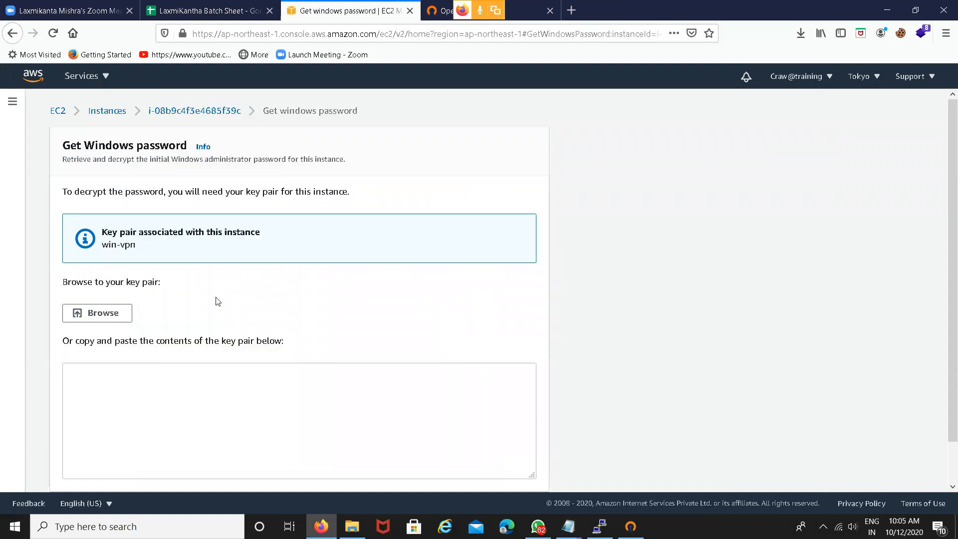
{"action": "left_click", "coordinate": [161, 387]}
{"action": "key", "text": "ctrl+v"}
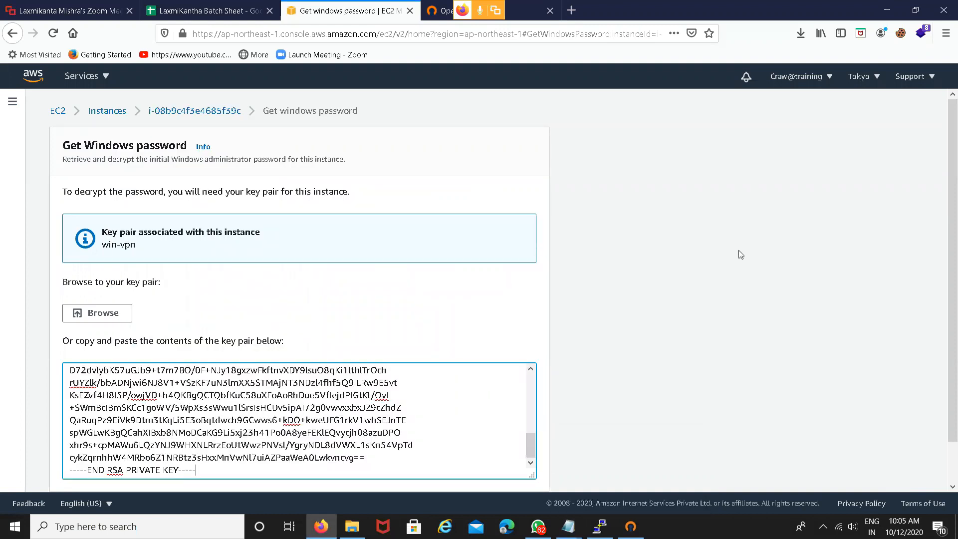
Step: Decrypt the Windows password, and start a Remote Desktop Connection (mstsc) to the instance's private IP 10.0.1.185
{"action": "scroll", "coordinate": [648, 380], "scroll_direction": "down", "scroll_amount": 2}
{"action": "left_click", "coordinate": [526, 461]}
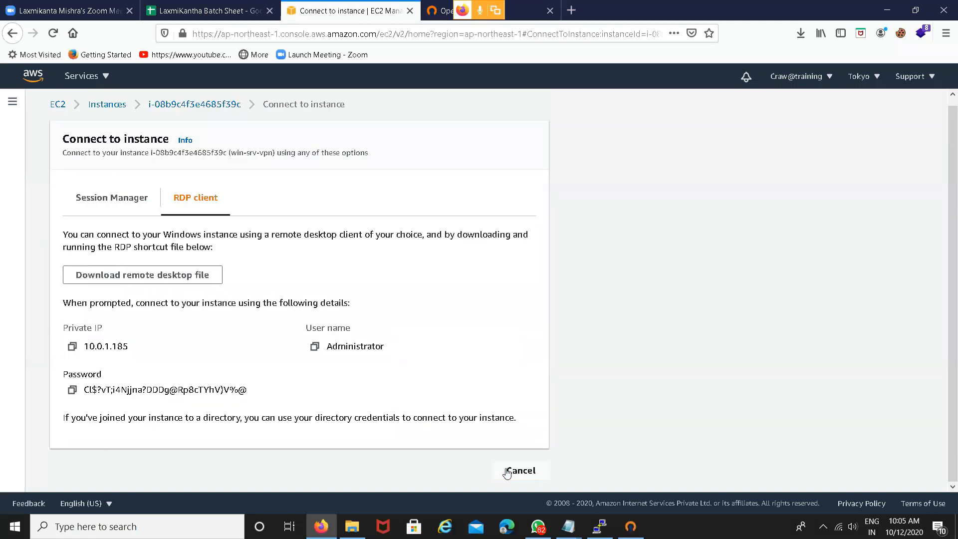
{"action": "left_click", "coordinate": [138, 530]}
{"action": "type", "text": "mstsc"}
{"action": "key", "text": "Return"}
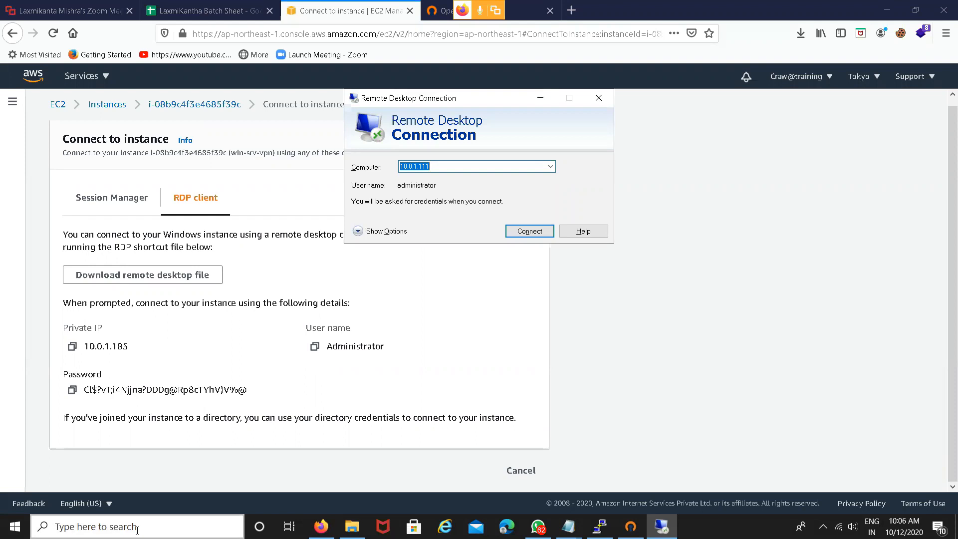
{"action": "type", "text": "10.0.1"}
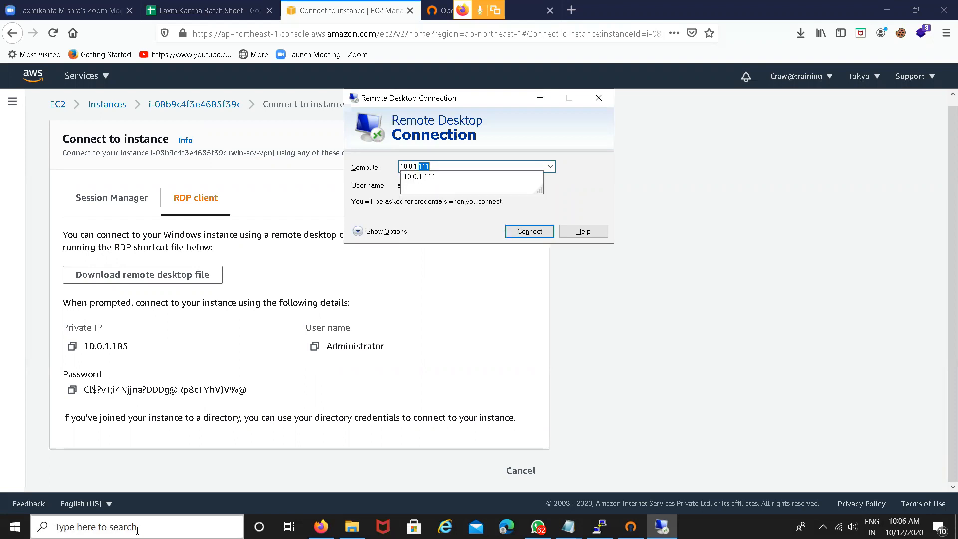
{"action": "type", "text": ".185"}
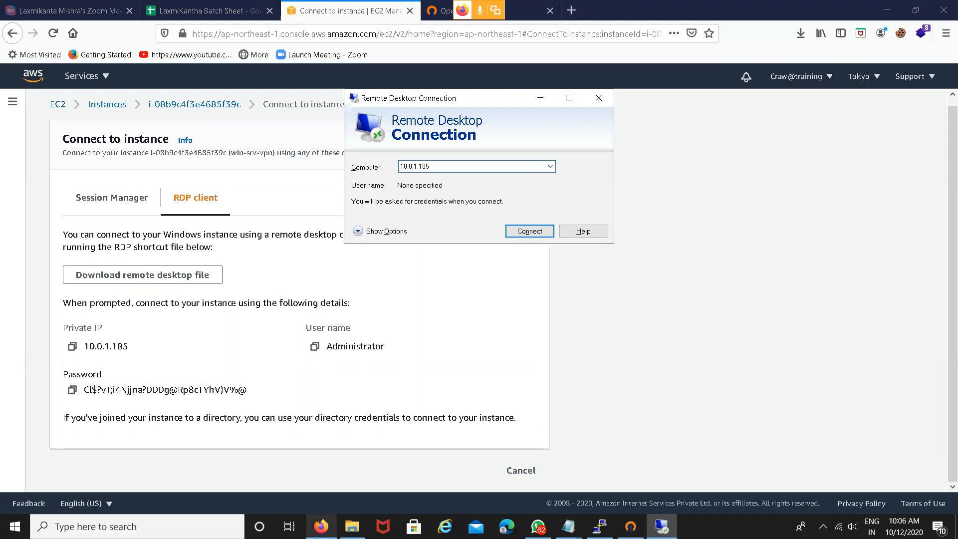
{"action": "left_click", "coordinate": [533, 231]}
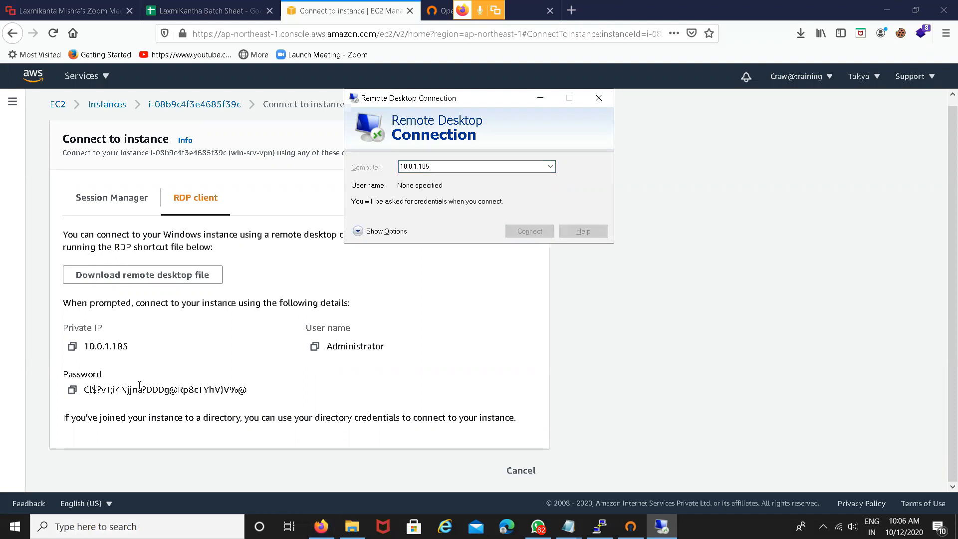
Step: Sign in to the remote desktop as administrator with the instance's copied Windows password and accept the connection
{"action": "left_click", "coordinate": [72, 390]}
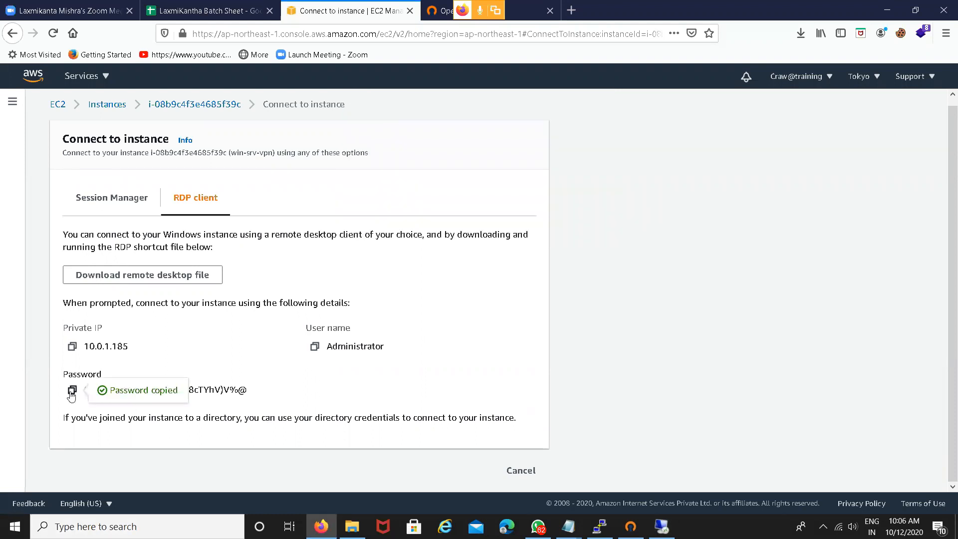
{"action": "left_click", "coordinate": [675, 529]}
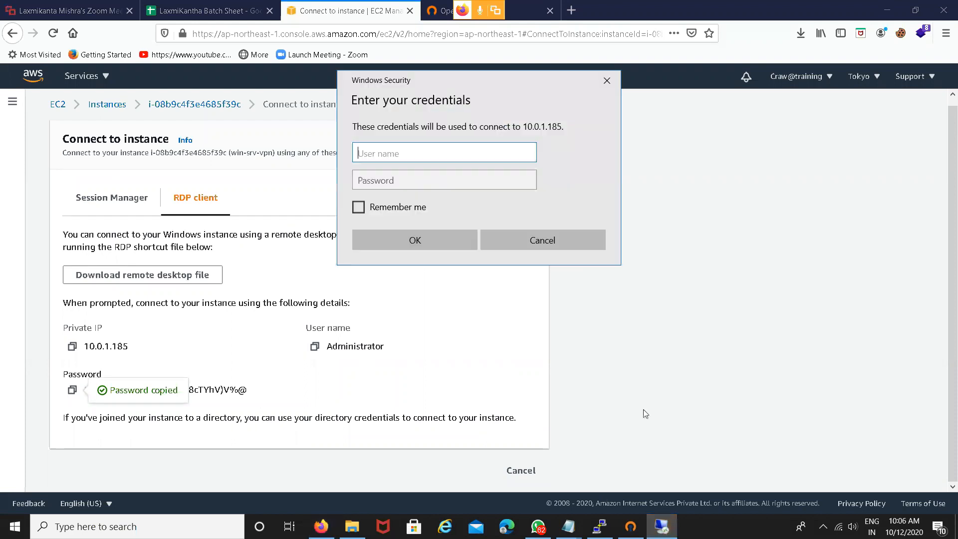
{"action": "type", "text": "administrato"}
{"action": "key", "text": "BackSpace"}
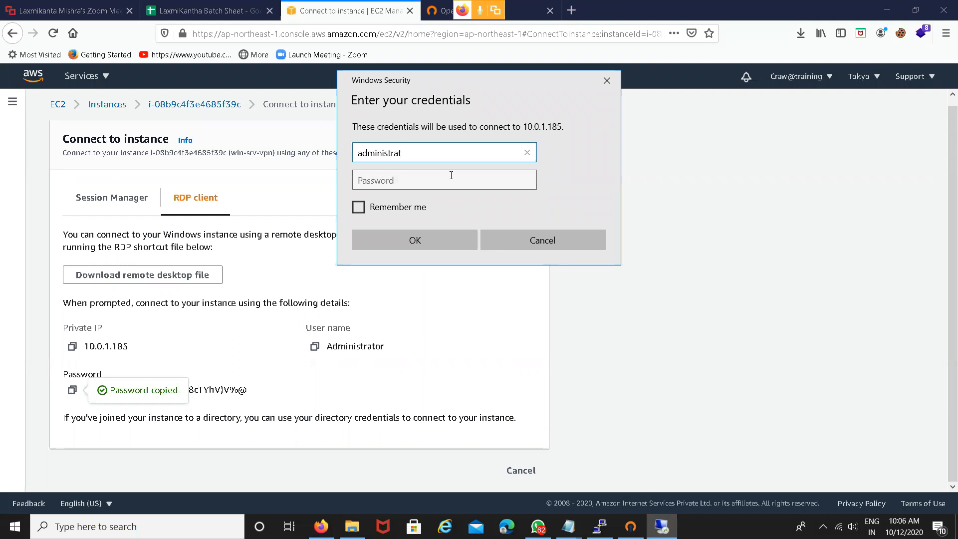
{"action": "type", "text": "or"}
{"action": "left_click", "coordinate": [451, 175]}
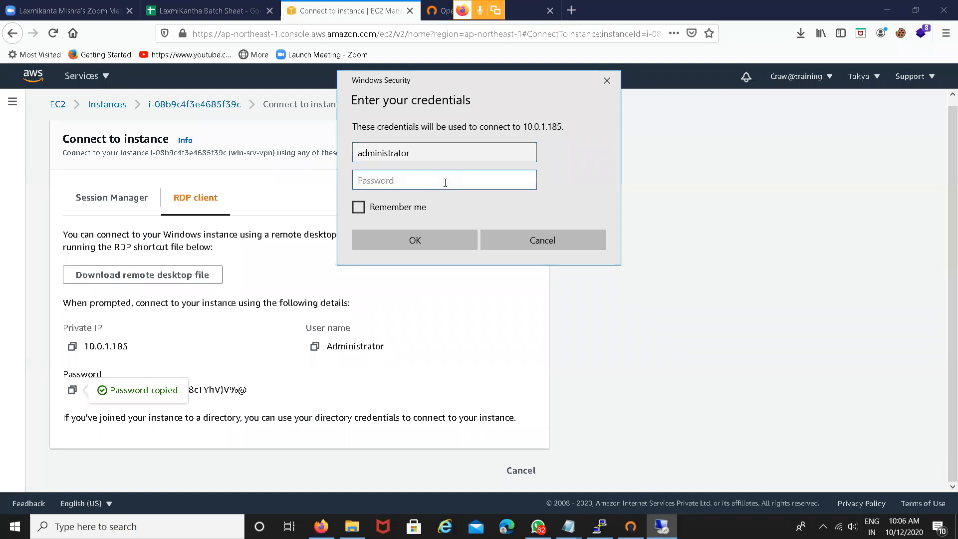
{"action": "key", "text": "ctrl+v"}
{"action": "left_click", "coordinate": [423, 239]}
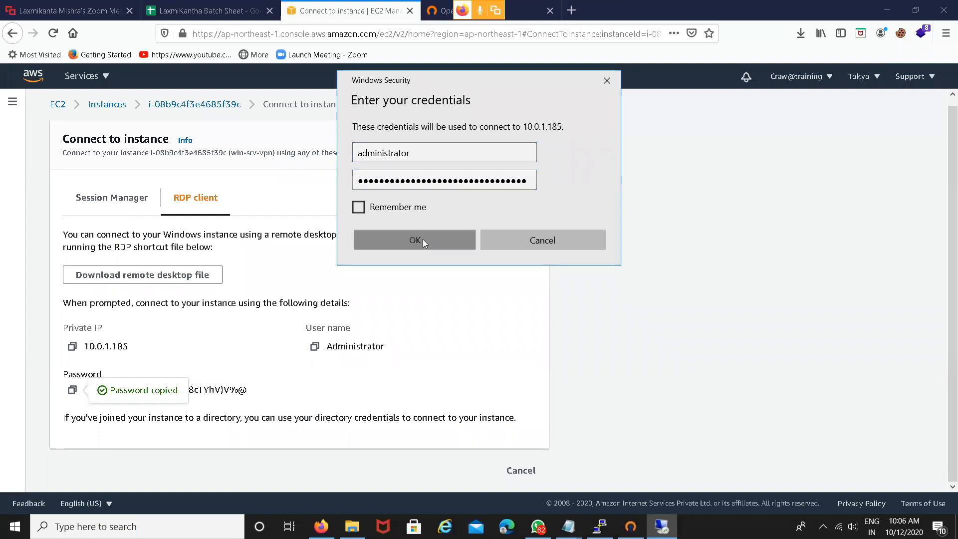
{"action": "left_click", "coordinate": [530, 271]}
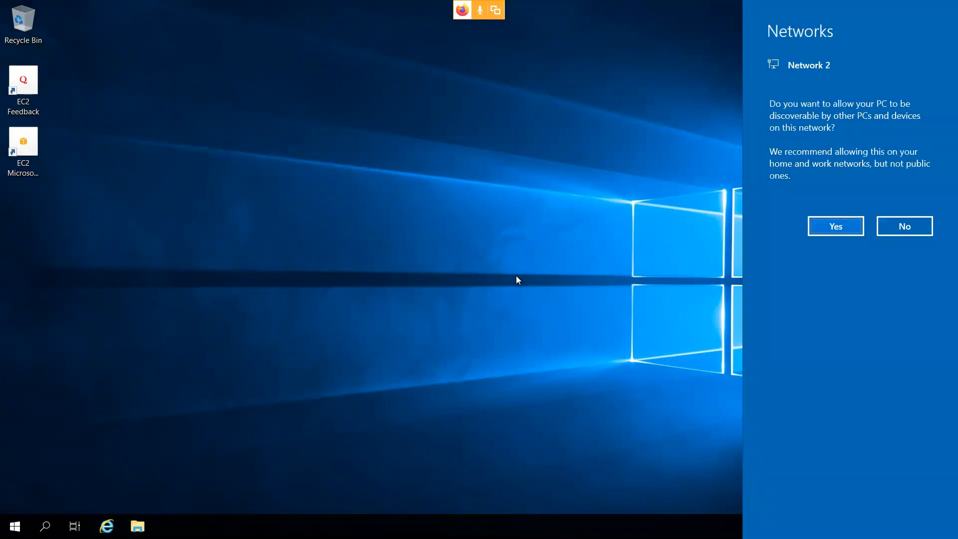
Step: Allow the remote server to be discoverable on Network 2 and refresh its desktop
{"action": "left_click", "coordinate": [850, 228]}
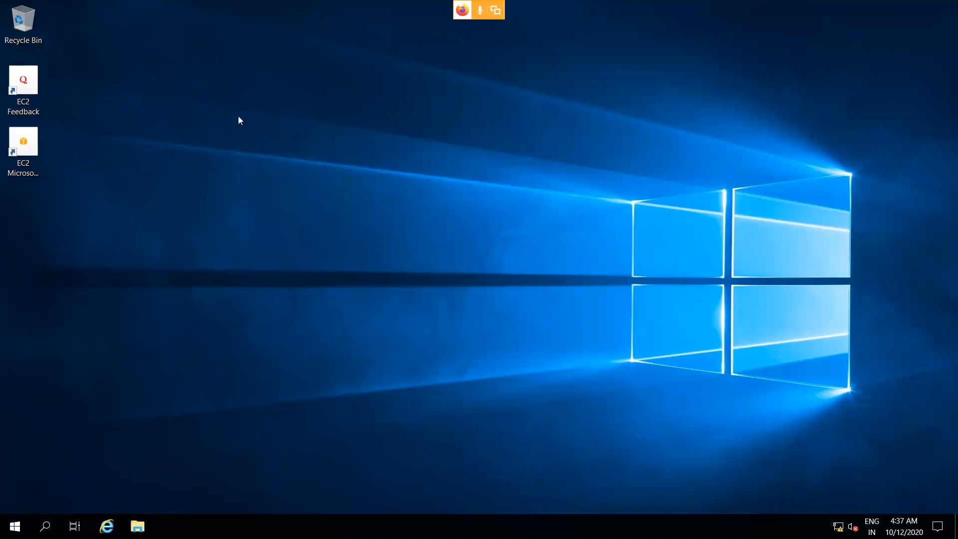
{"action": "right_click", "coordinate": [238, 117]}
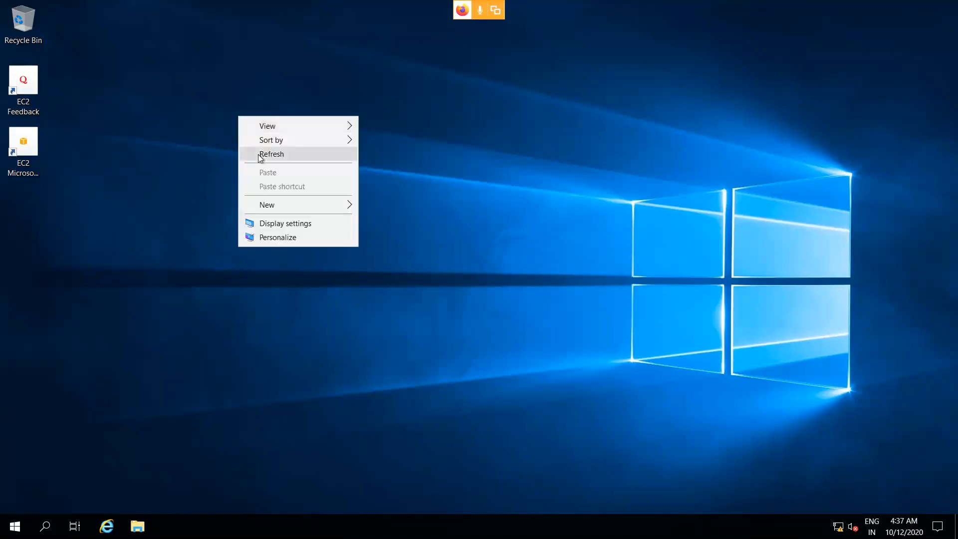
{"action": "left_click", "coordinate": [259, 157]}
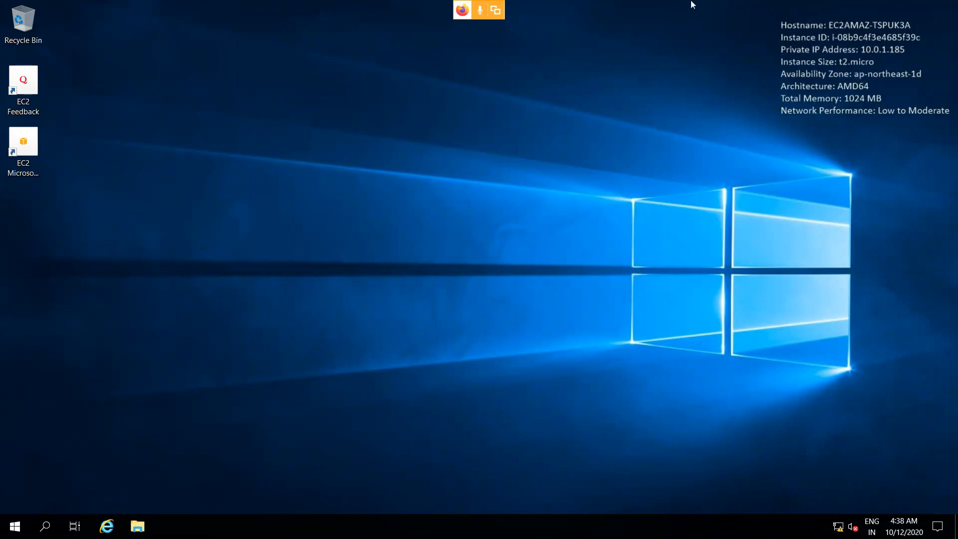
Step: Minimize the remote desktop session and switch to the Zoom meeting in the browser
{"action": "mouse_move", "coordinate": [692, 3]}
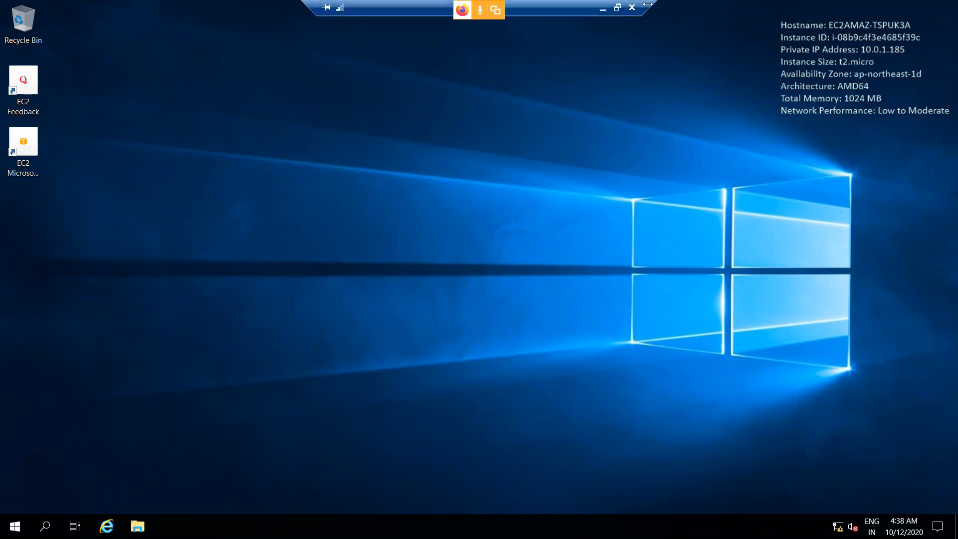
{"action": "left_click", "coordinate": [603, 9]}
{"action": "mouse_move", "coordinate": [598, 526]}
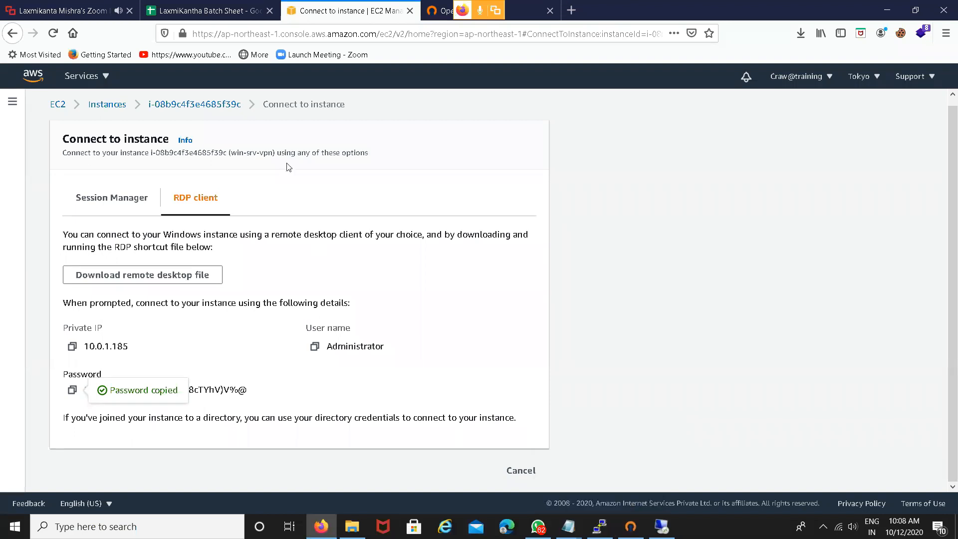
{"action": "left_click", "coordinate": [87, 6]}
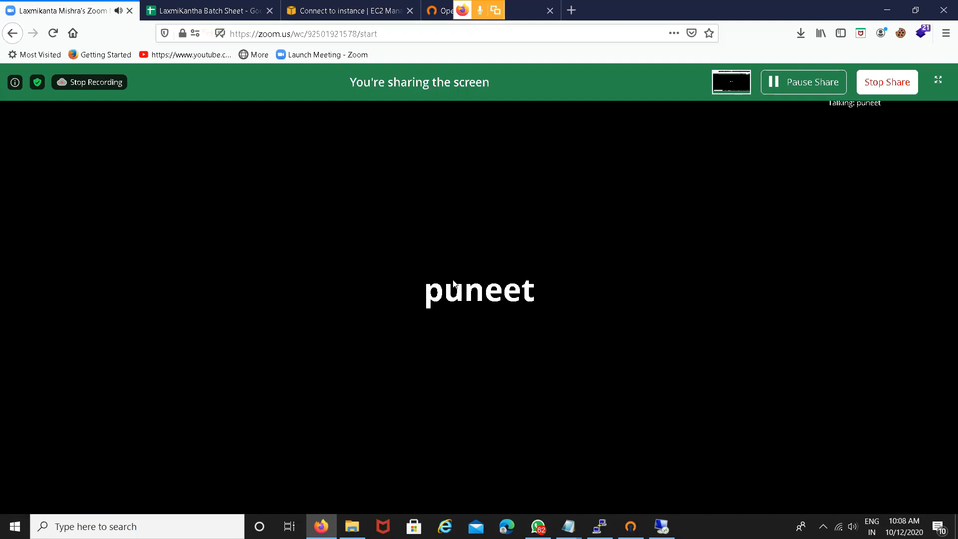
Step: Minimize the browser, show the 10.0.1.185 remote desktop session again, and minimize it
{"action": "left_click", "coordinate": [889, 12]}
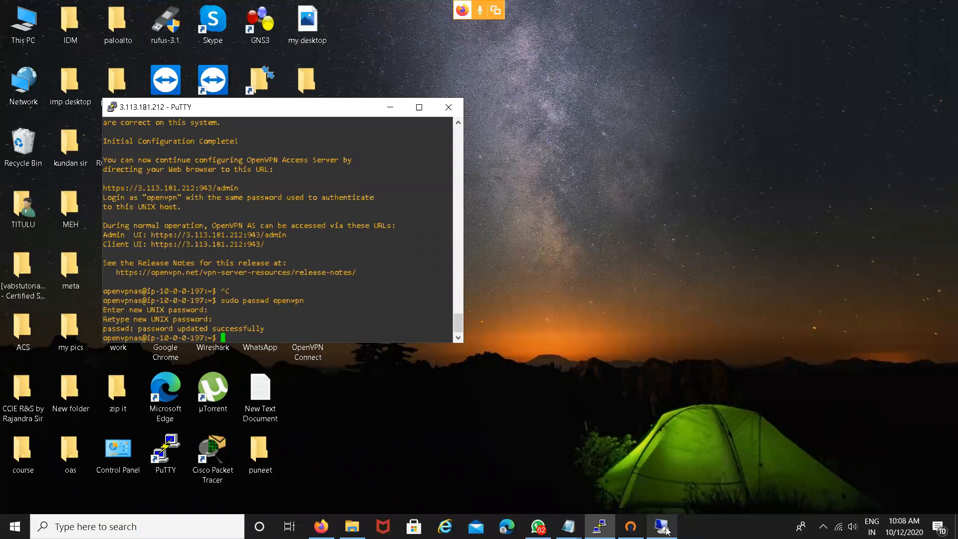
{"action": "mouse_move", "coordinate": [666, 530]}
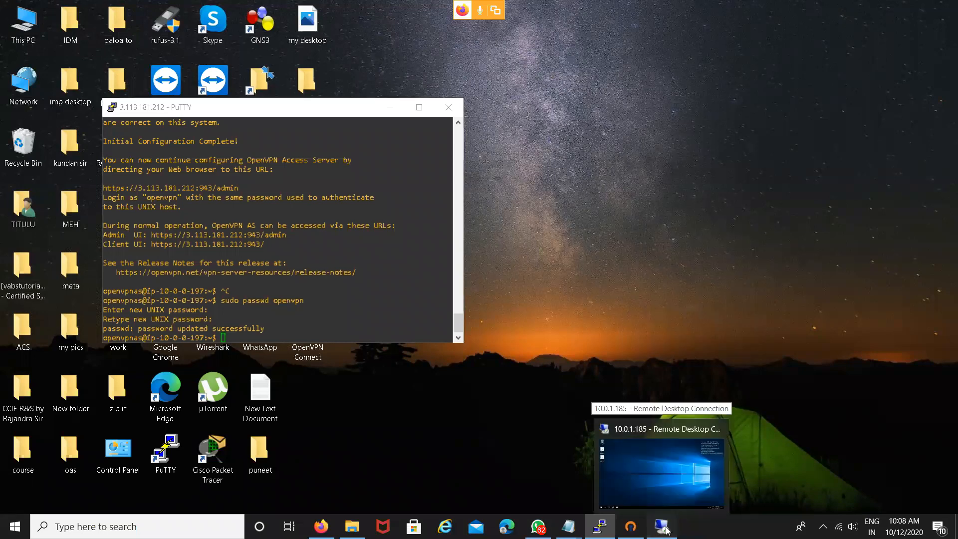
{"action": "left_click", "coordinate": [666, 530]}
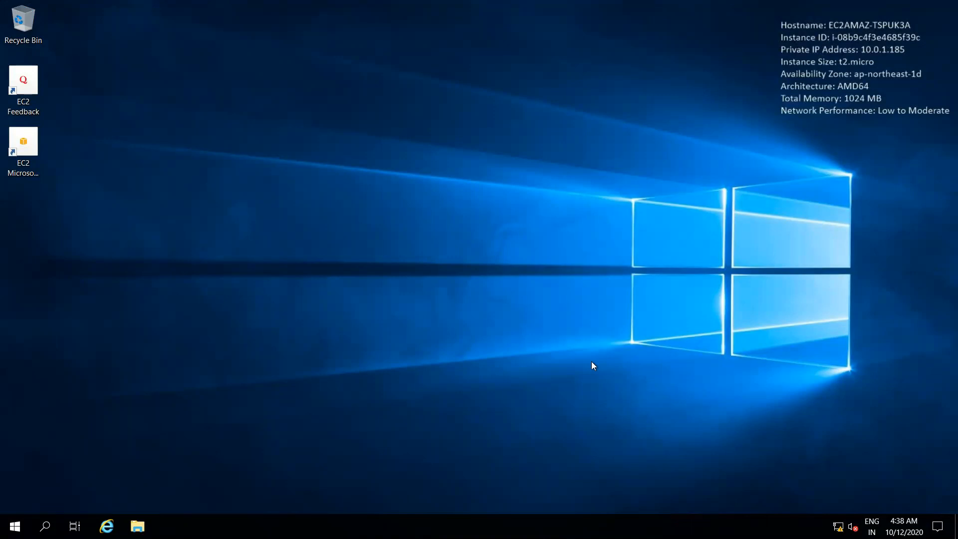
{"action": "mouse_move", "coordinate": [549, 1]}
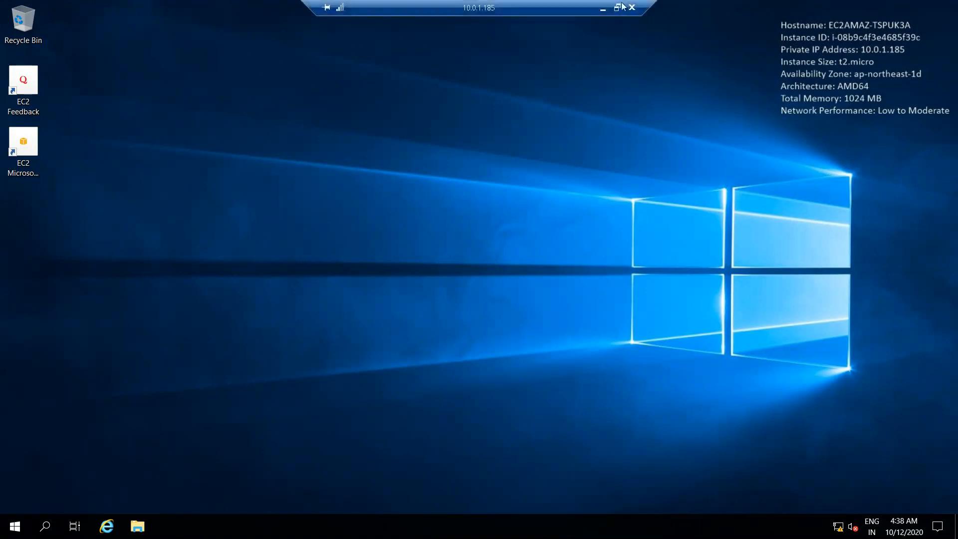
{"action": "left_click", "coordinate": [604, 11]}
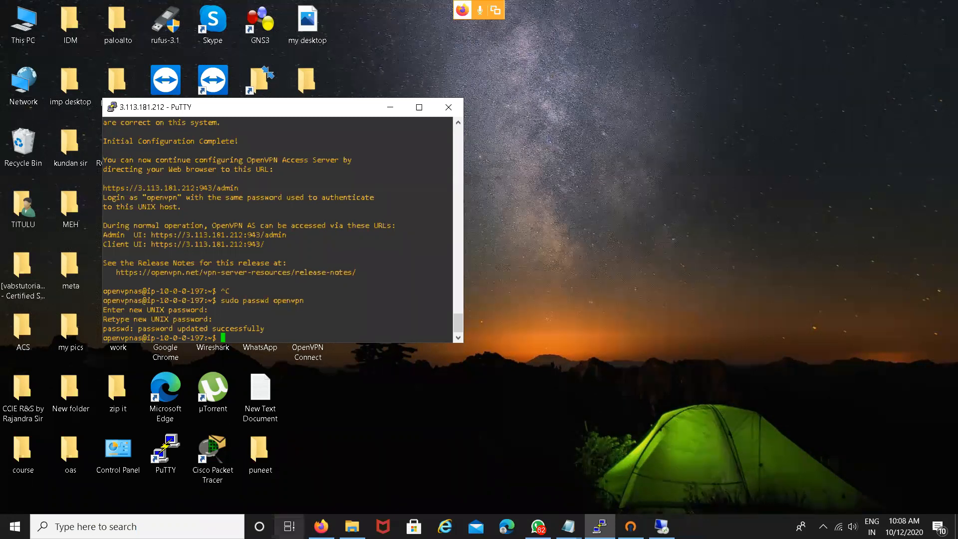
Step: Return to the Zoom meeting in the browser and open the options for ending the meeting
{"action": "left_click", "coordinate": [323, 533]}
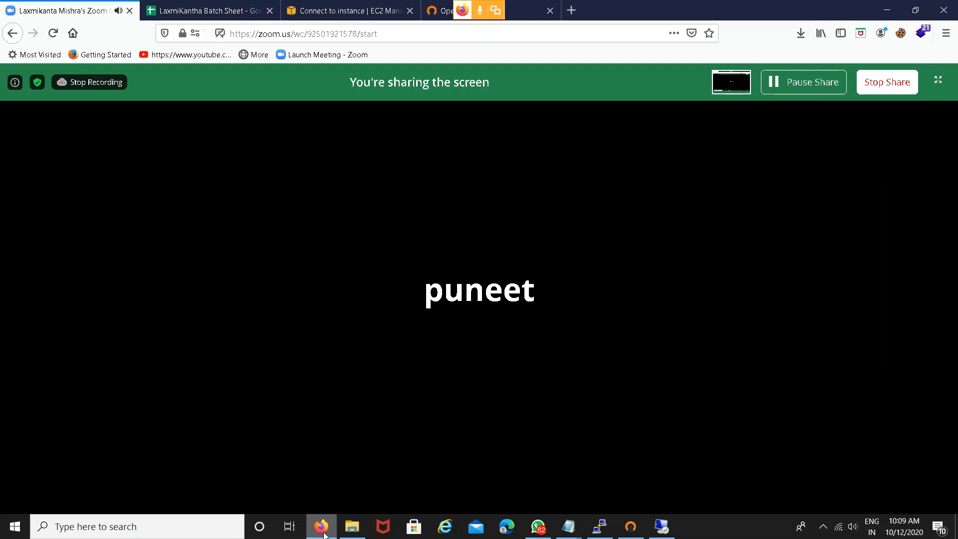
{"action": "mouse_move", "coordinate": [588, 508]}
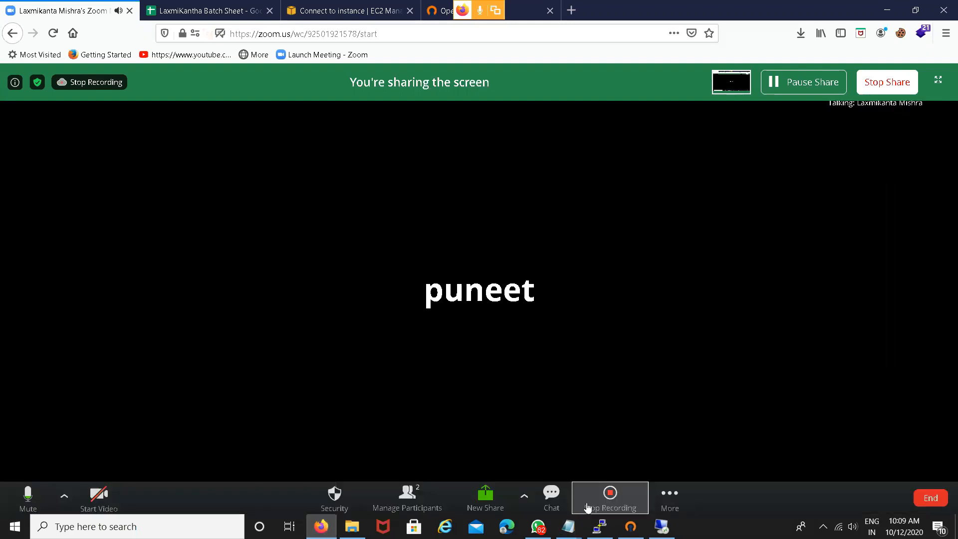
{"action": "left_click", "coordinate": [931, 498]}
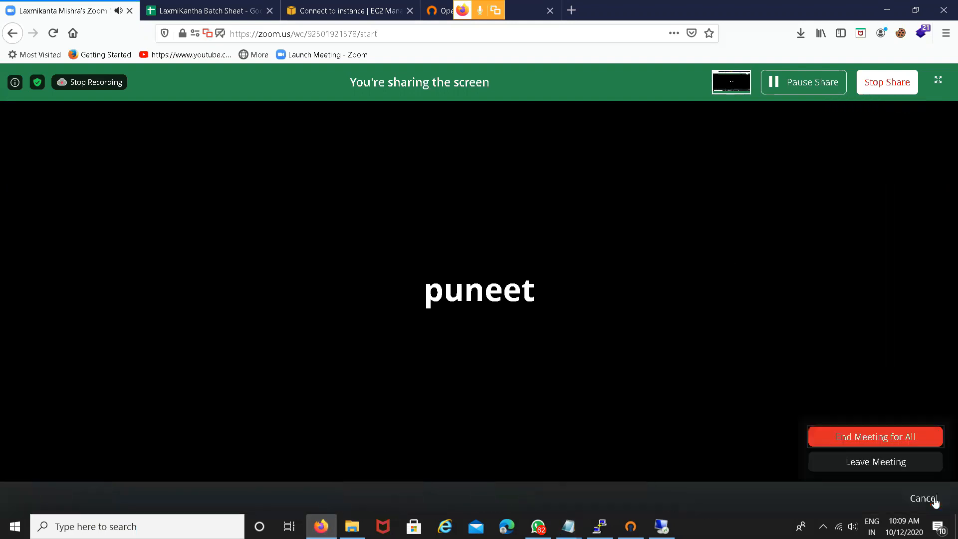